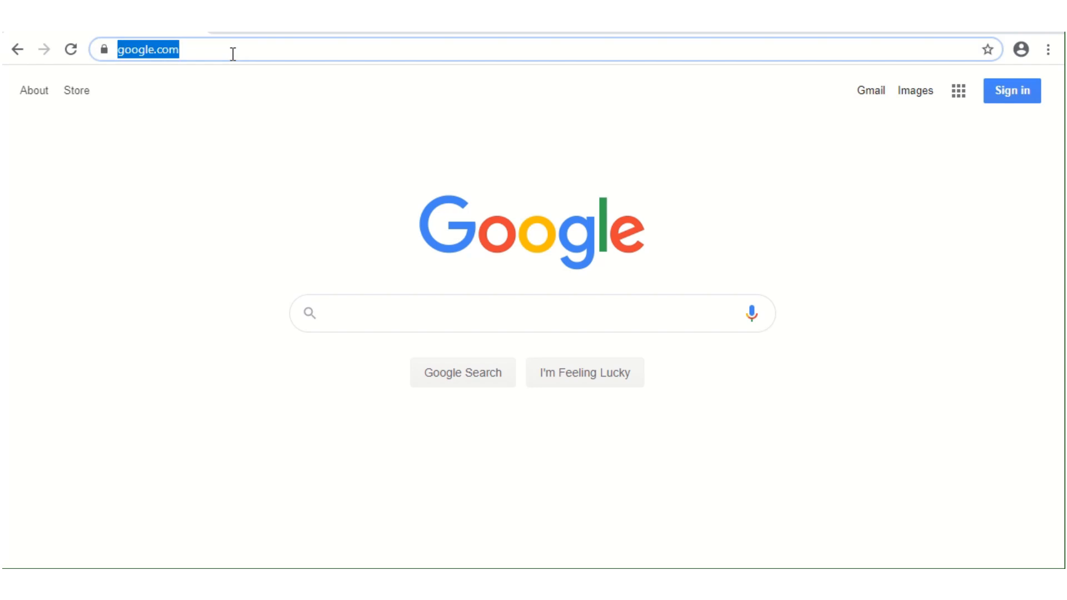
# Open the zedmed.com.au website and go to its client login page.
pyautogui.press('BackSpace')
pyautogui.write('zed')
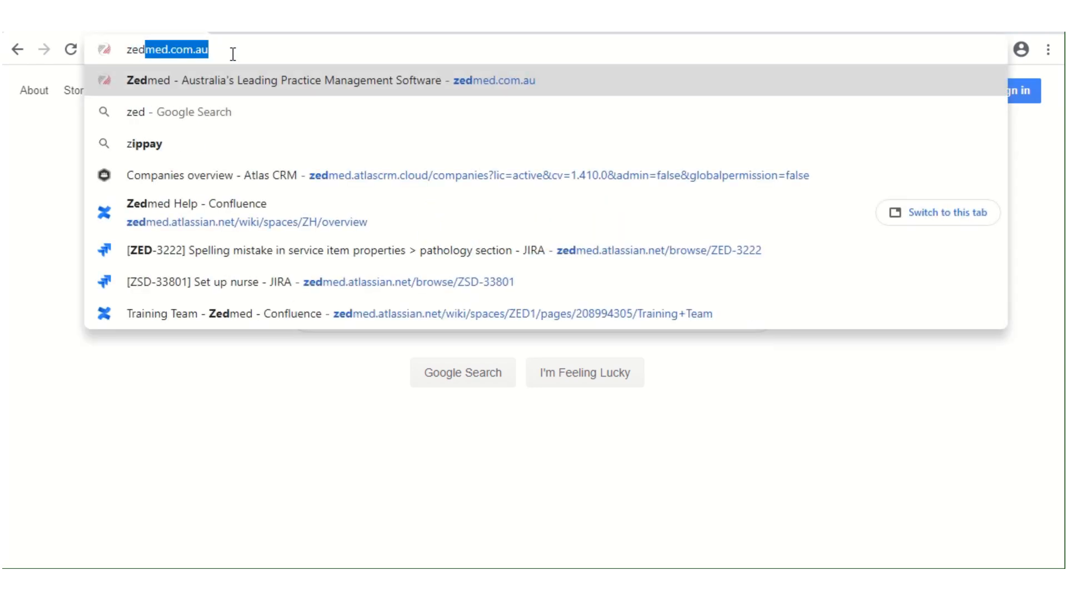
pyautogui.press('Return')
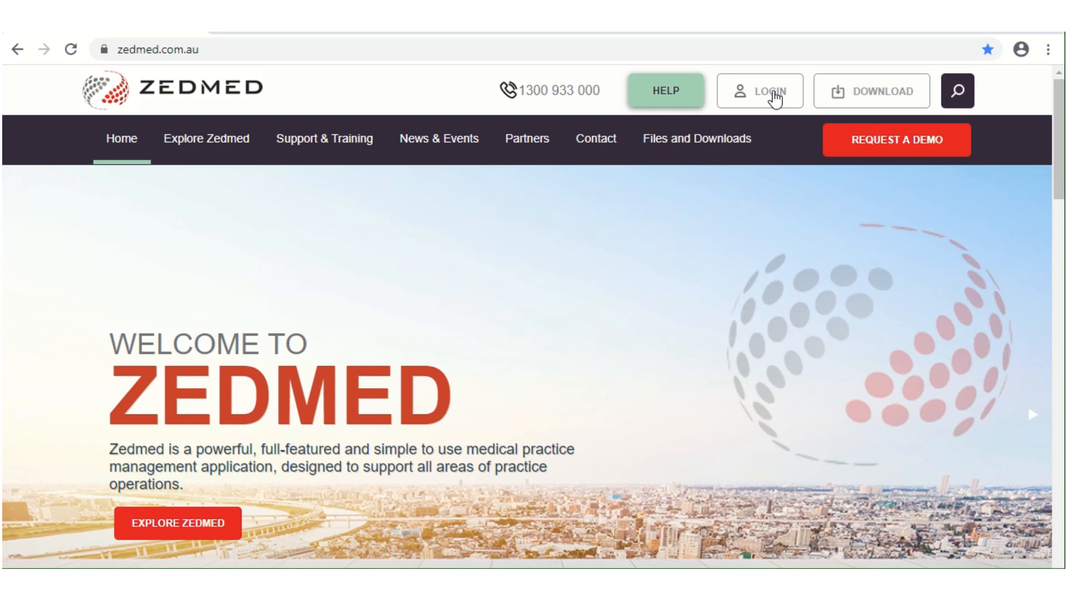
pyautogui.click(774, 93)
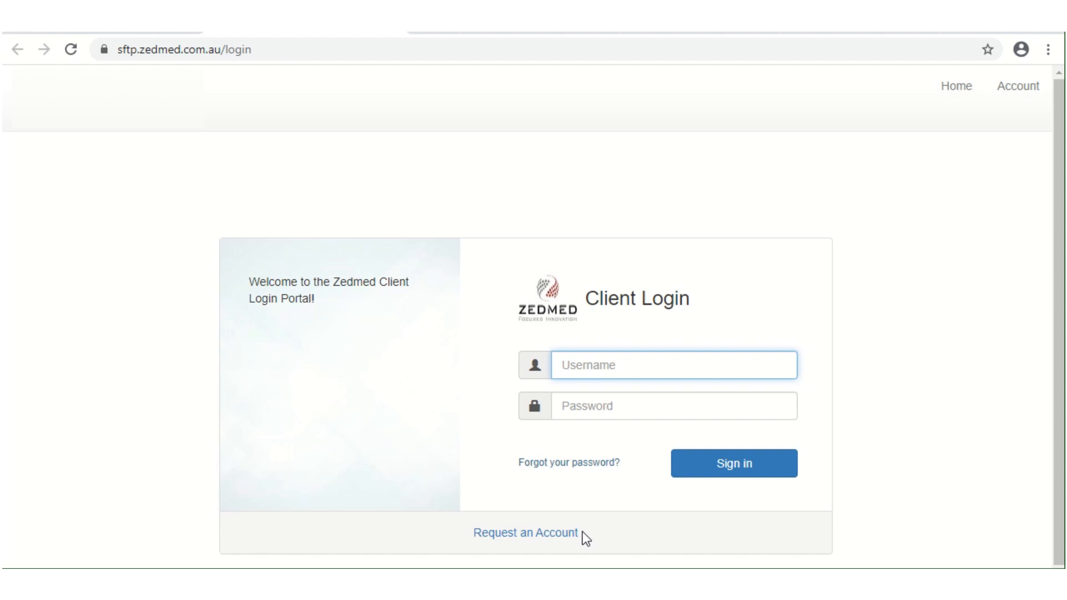
# Sign in to the Zedmed client login portal with the account username and password.
pyautogui.write('christopher')
pyautogui.press('BackSpace')
pyautogui.press('BackSpace')
pyautogui.press('BackSpace')
pyautogui.write('her')
pyautogui.press('Tab')
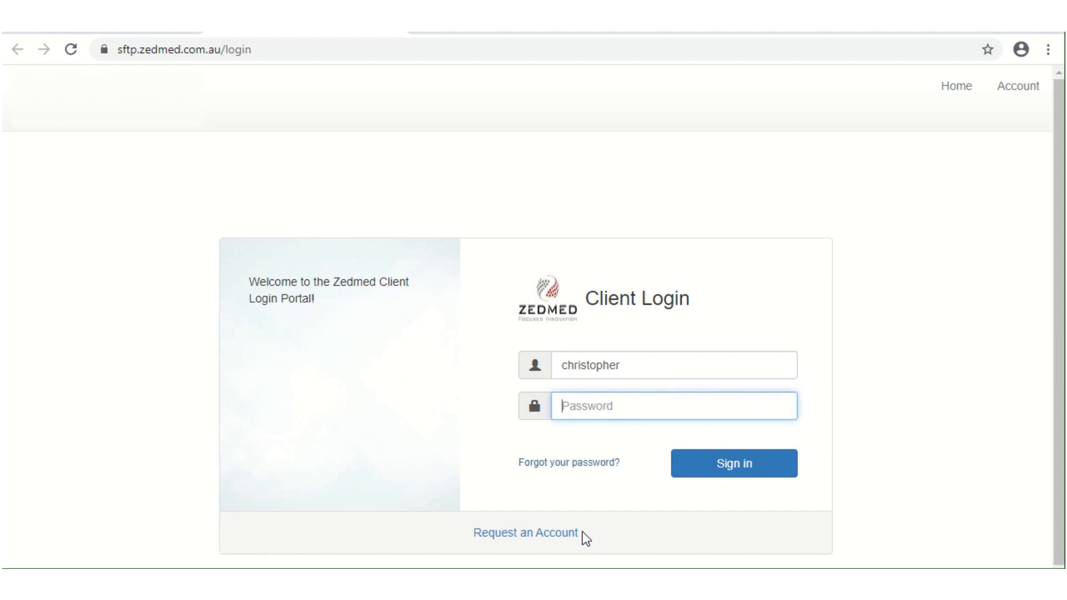
pyautogui.write('**********')
pyautogui.click(716, 470)
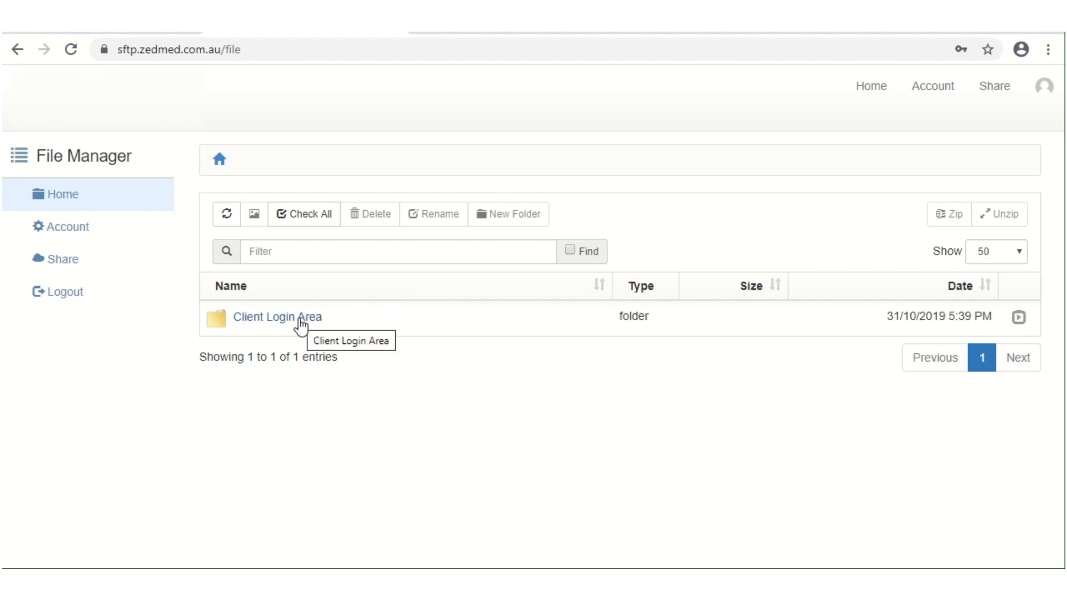
# Open the 01 January 2020 folder inside Client Login Area, Fee File Updates, 2020 Fee Schedules.
pyautogui.click(300, 327)
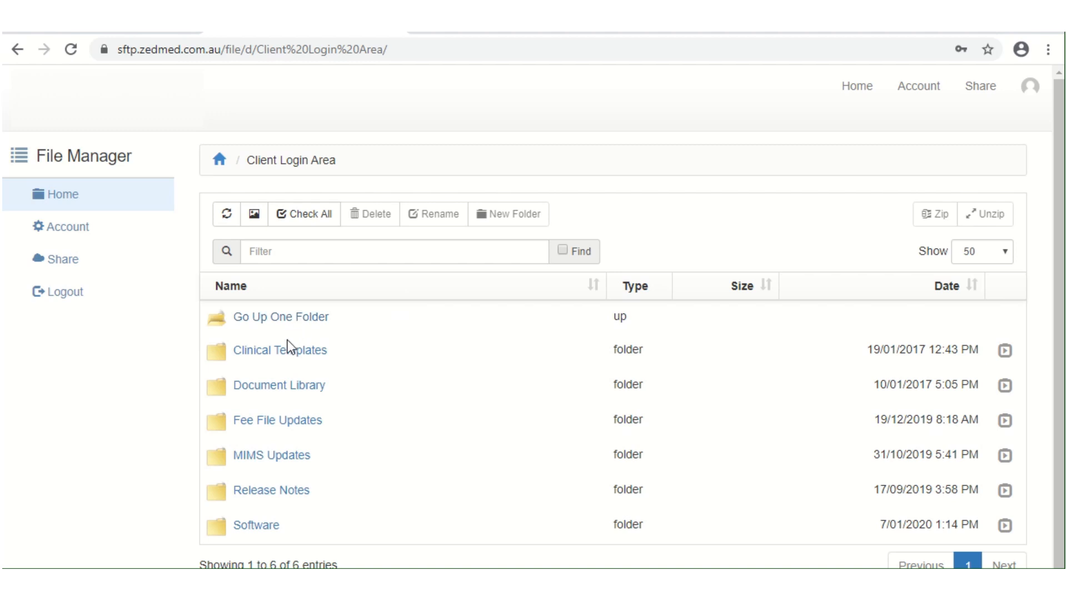
pyautogui.click(263, 422)
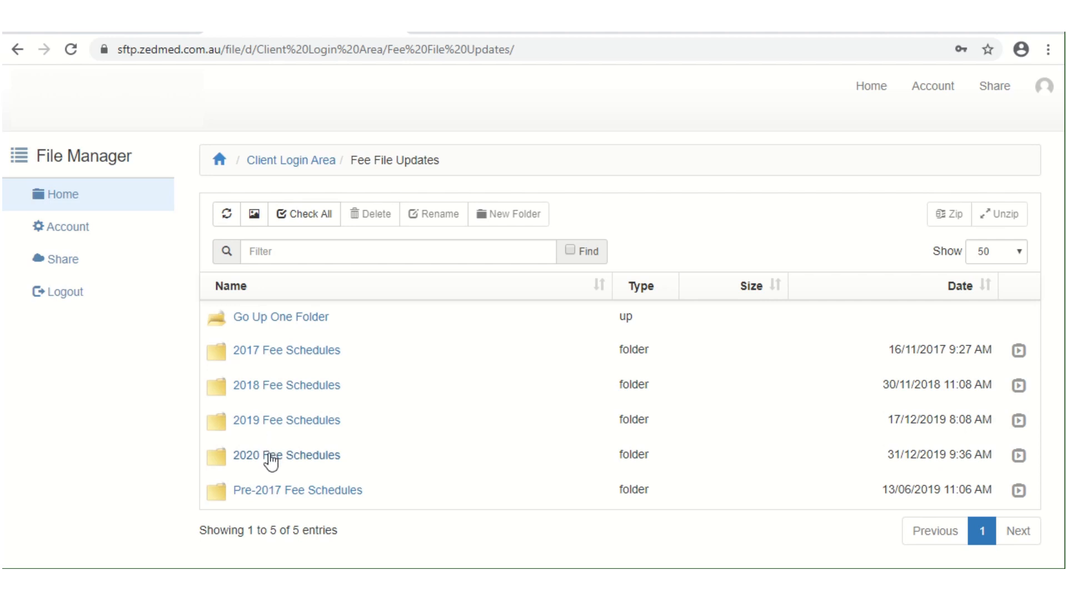
pyautogui.click(270, 455)
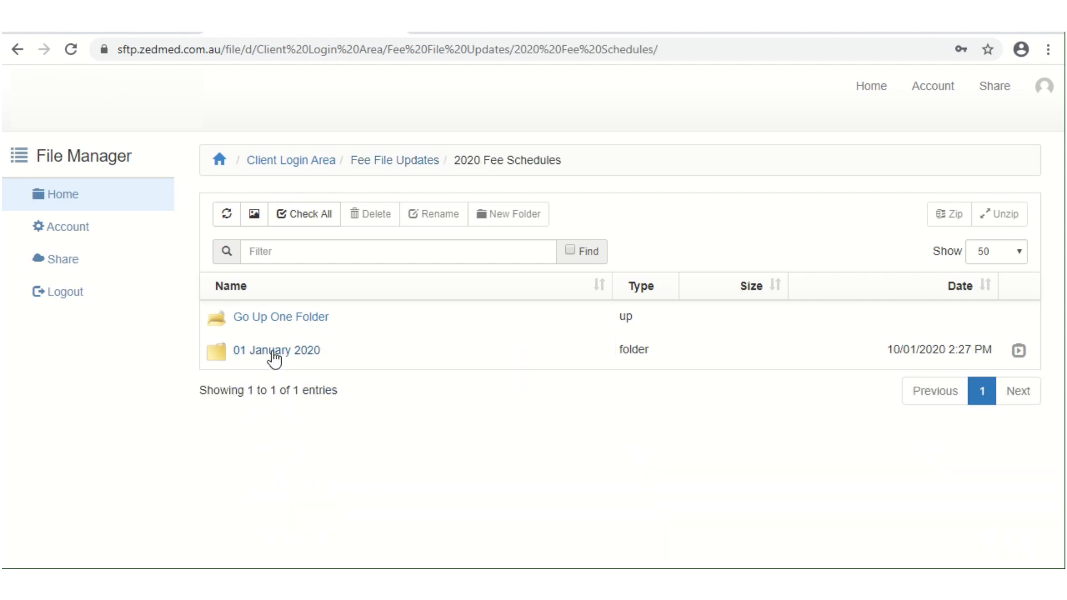
pyautogui.click(274, 351)
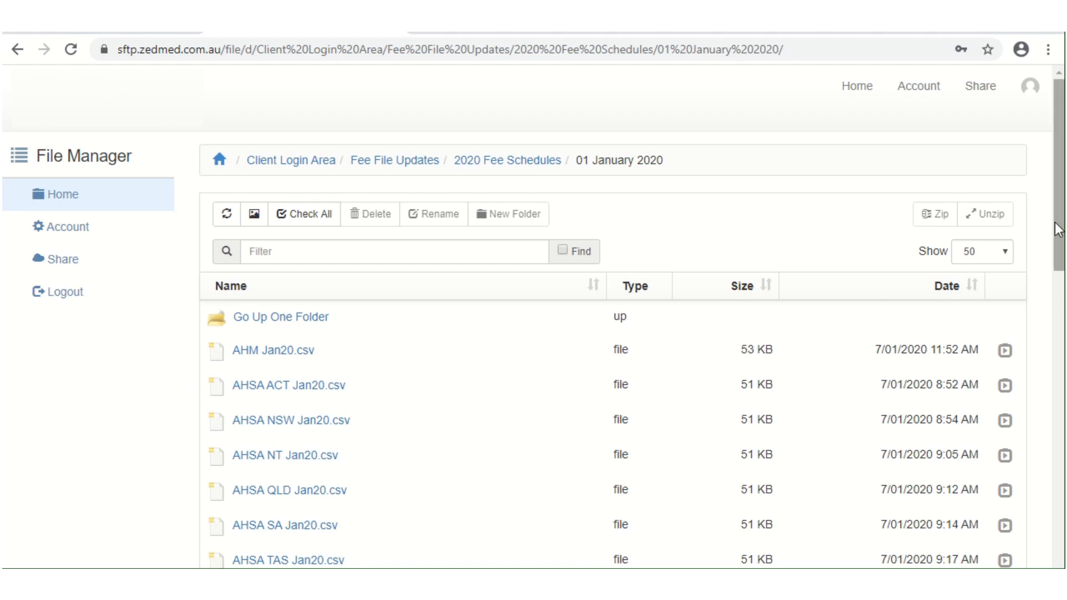
# Start saving the linked file MBS Jan20.xml from the January 2020 fee schedules.
pyautogui.moveTo(1058, 229); pyautogui.dragTo(1049, 567)
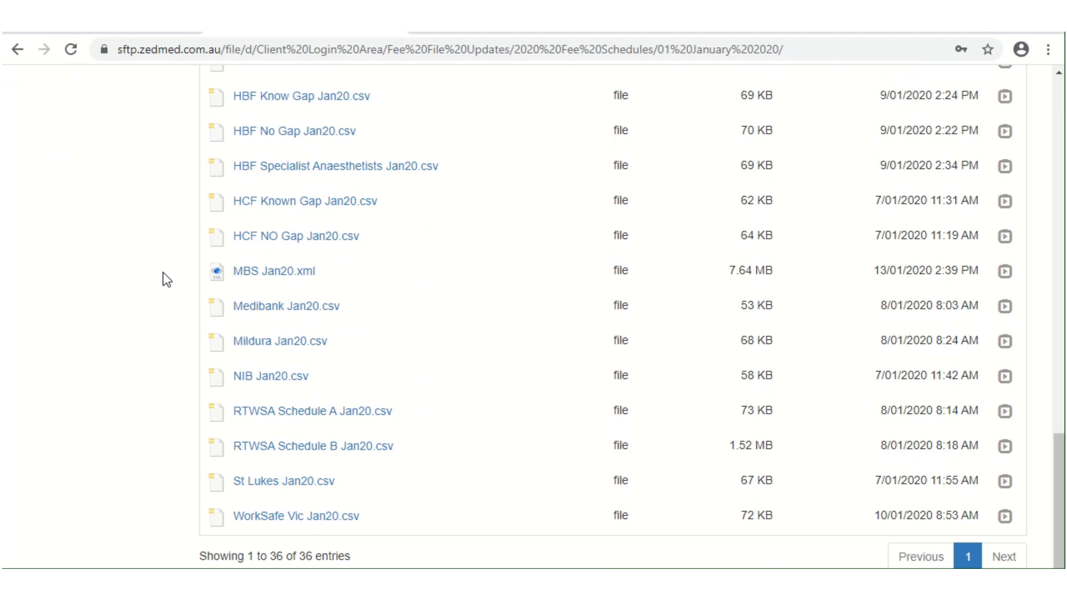
pyautogui.rightClick(270, 278)
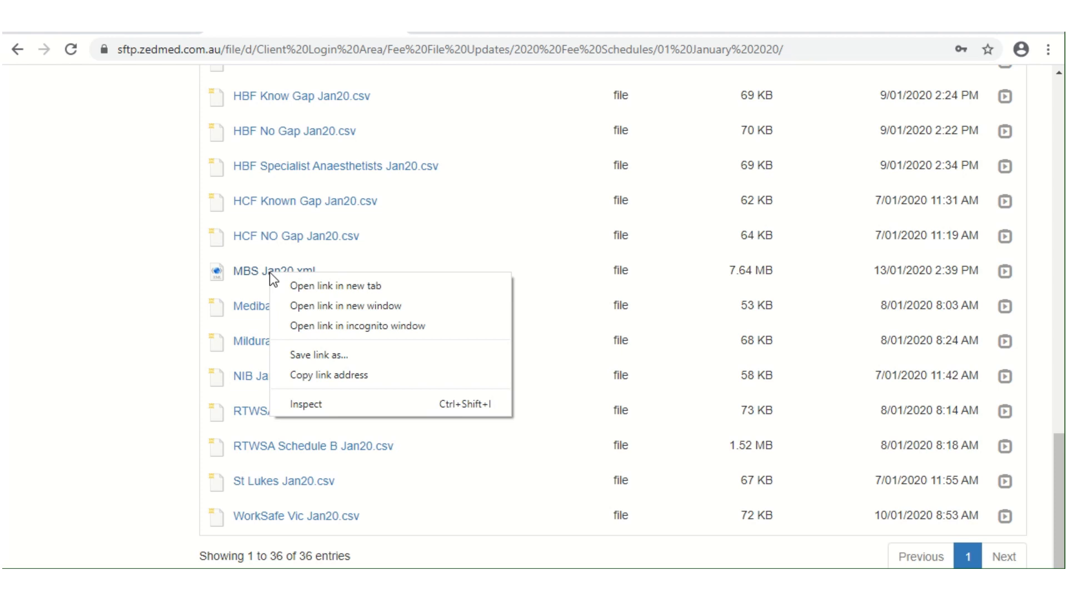
pyautogui.click(280, 356)
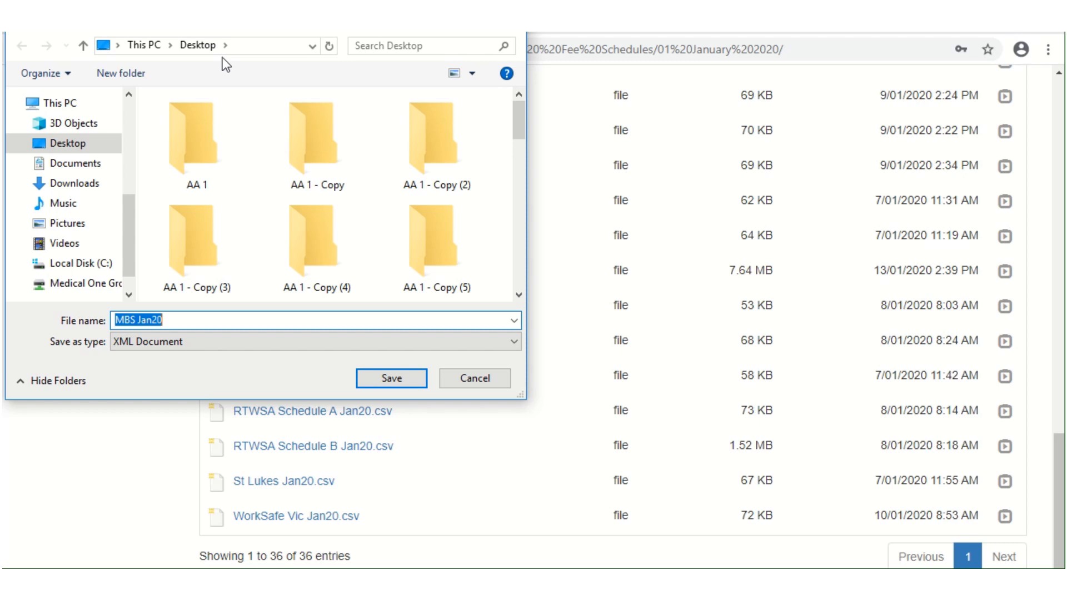
# Create a folder named "fee updates Z" on the Desktop and save MBS Jan20 in it as an XML document.
pyautogui.rightClick(252, 126)
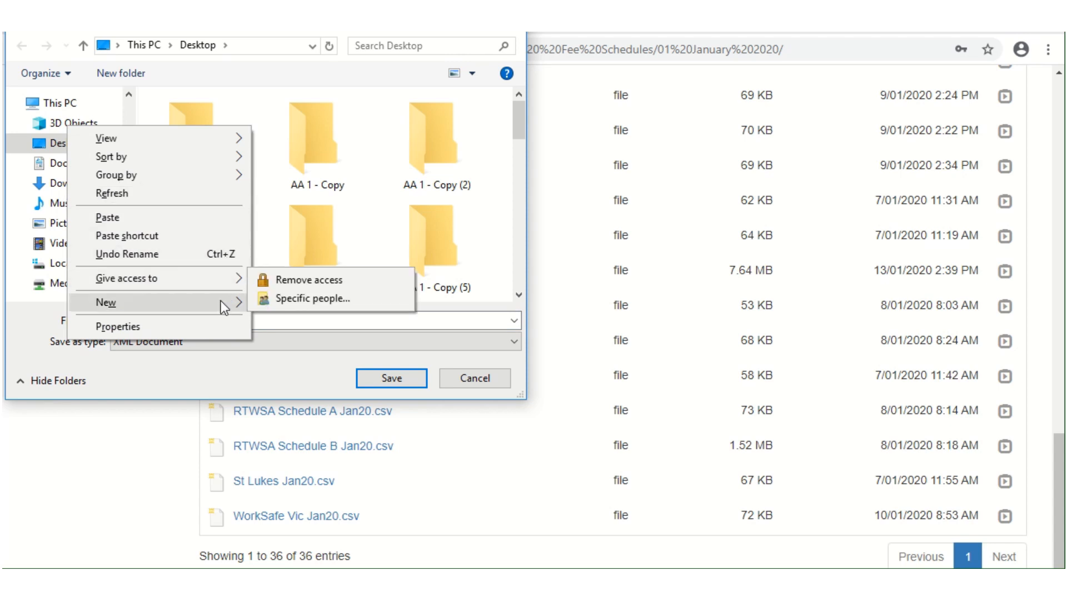
pyautogui.moveTo(218, 305)
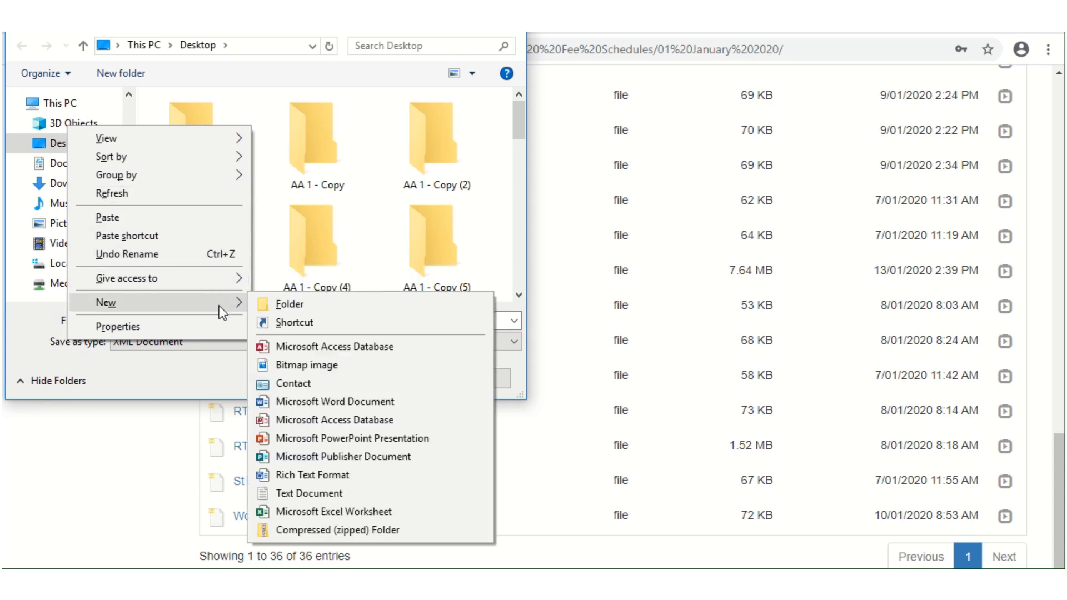
pyautogui.click(275, 304)
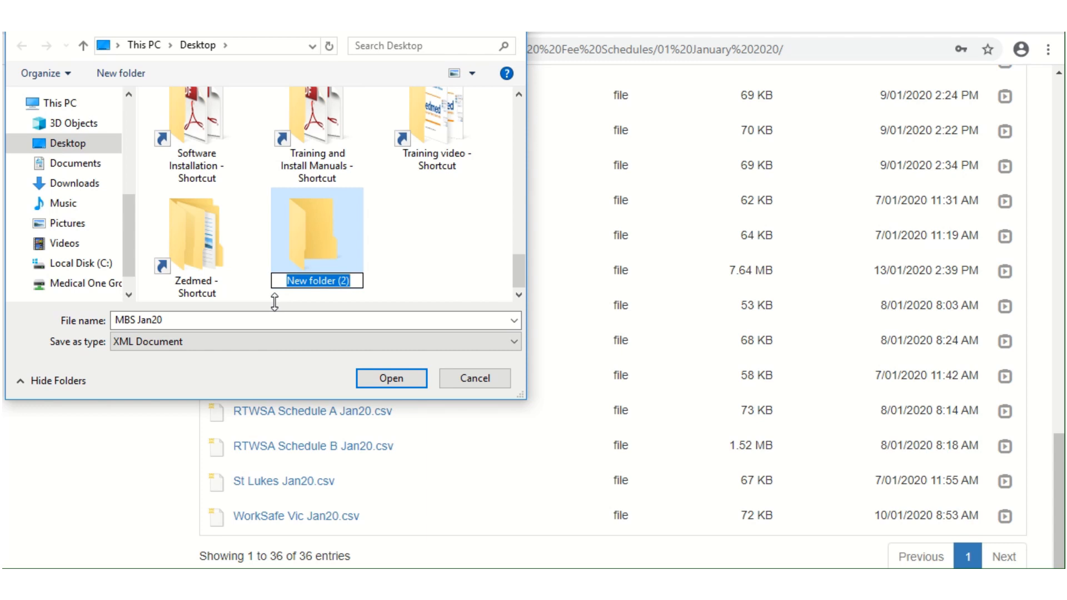
pyautogui.write('fee')
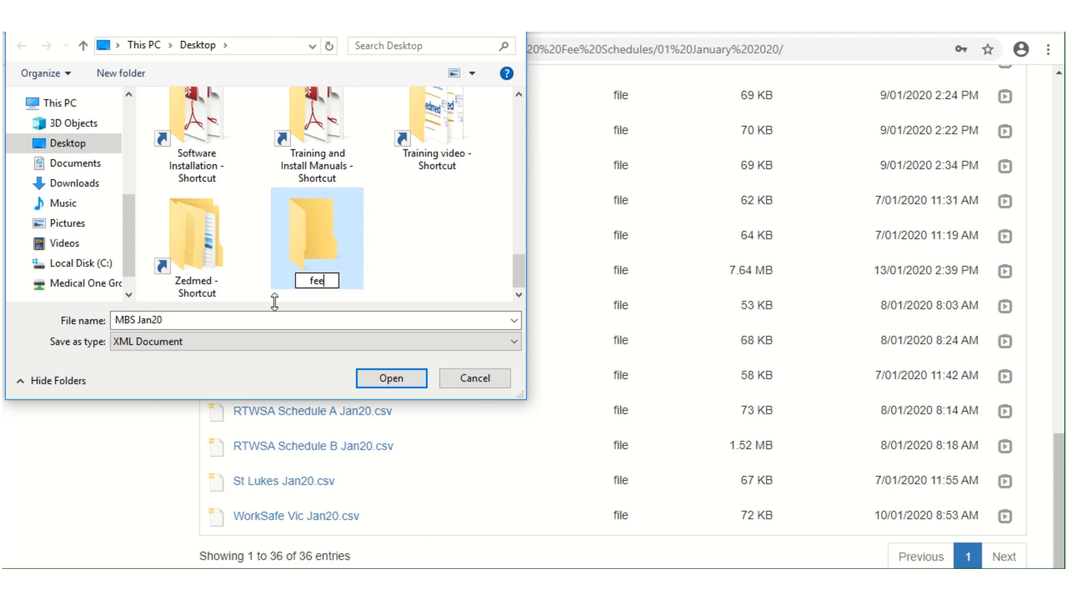
pyautogui.write(' updates ')
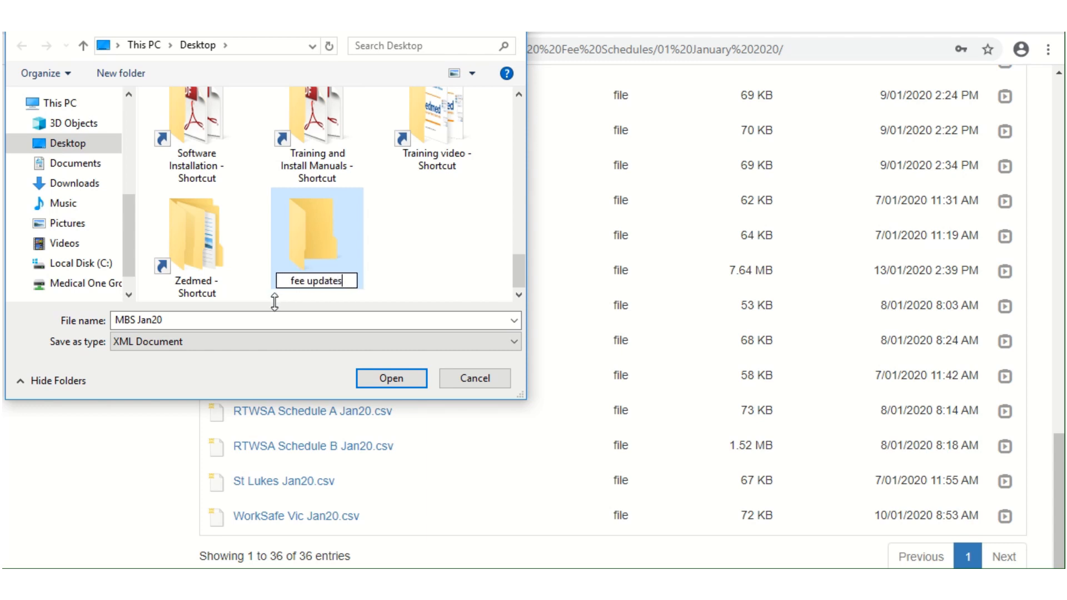
pyautogui.write('Z')
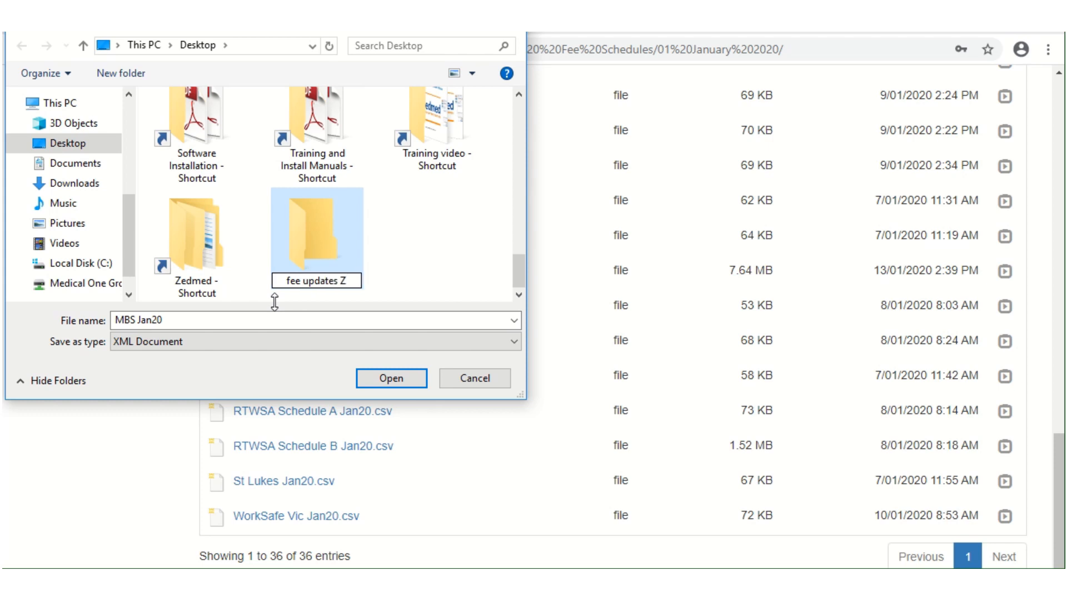
pyautogui.press('Return')
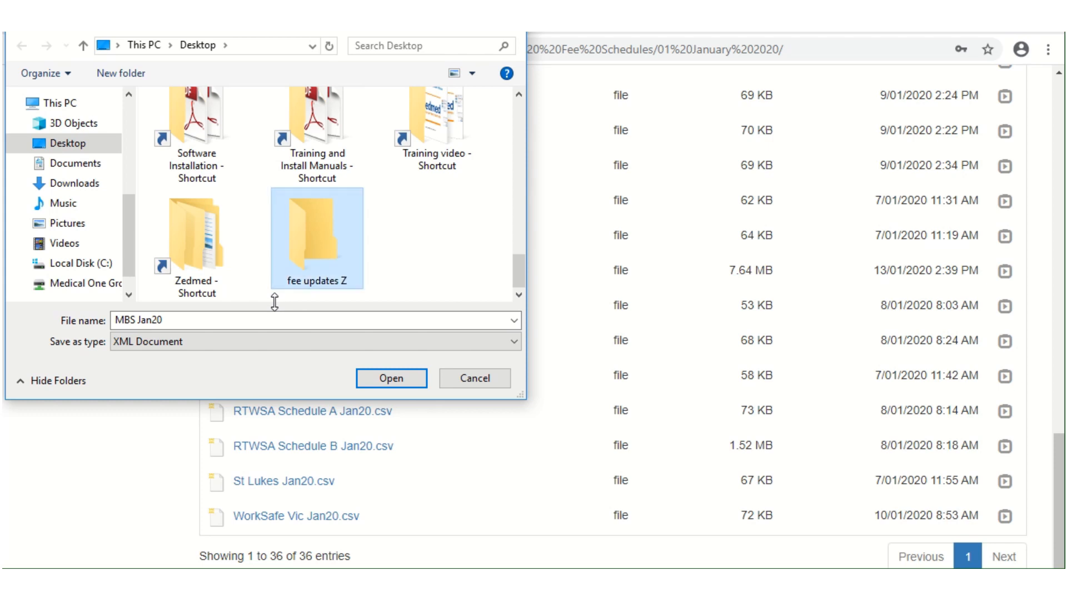
pyautogui.doubleClick(316, 260)
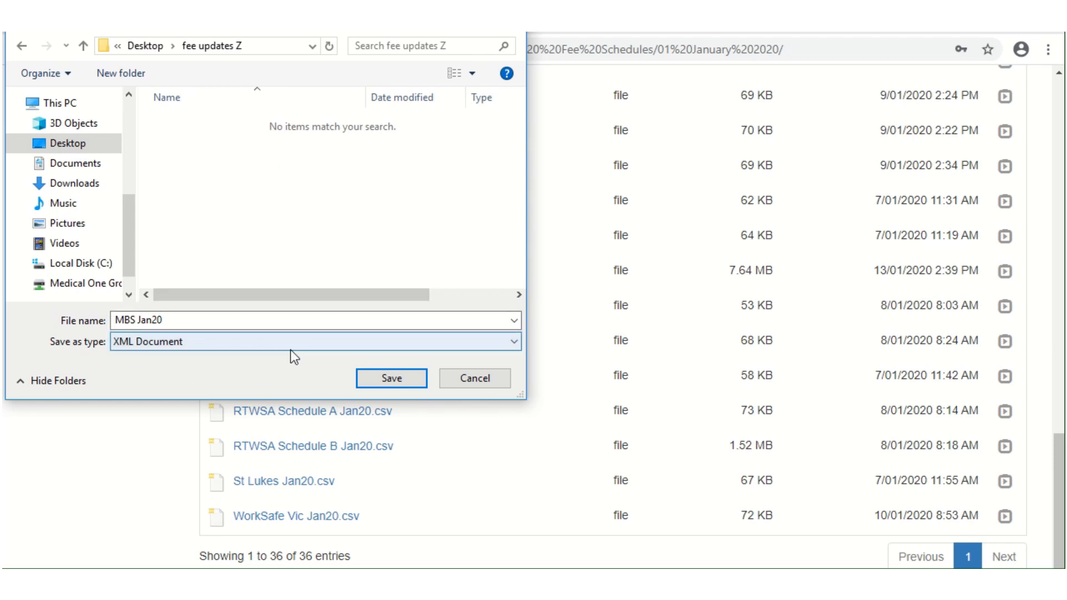
pyautogui.click(398, 380)
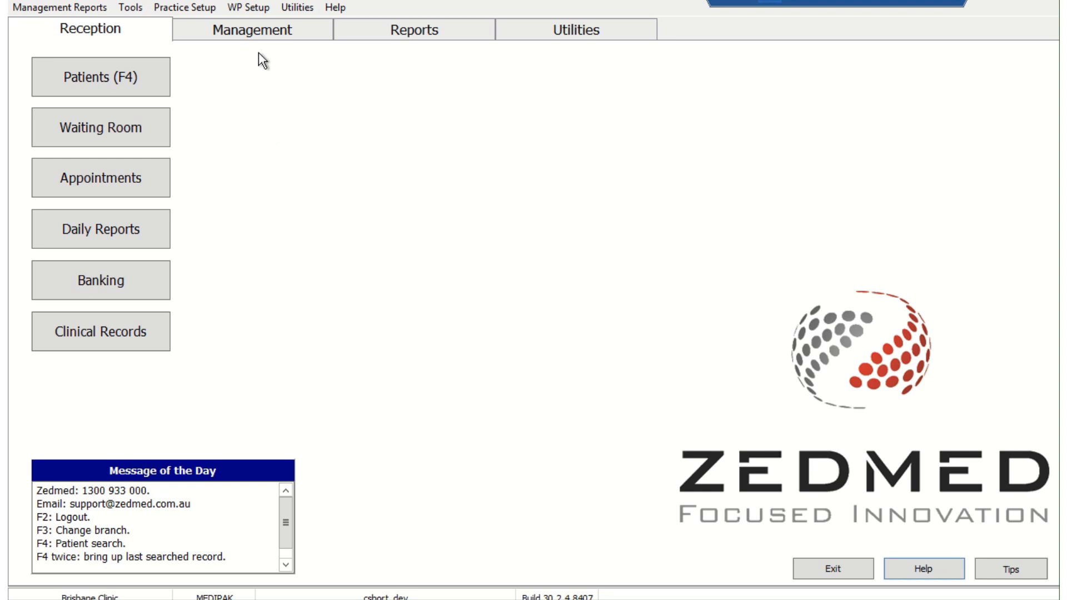
# Switch to the Zedmed practice software and open the Item Details lookup from the practice's item setup.
pyautogui.click(264, 33)
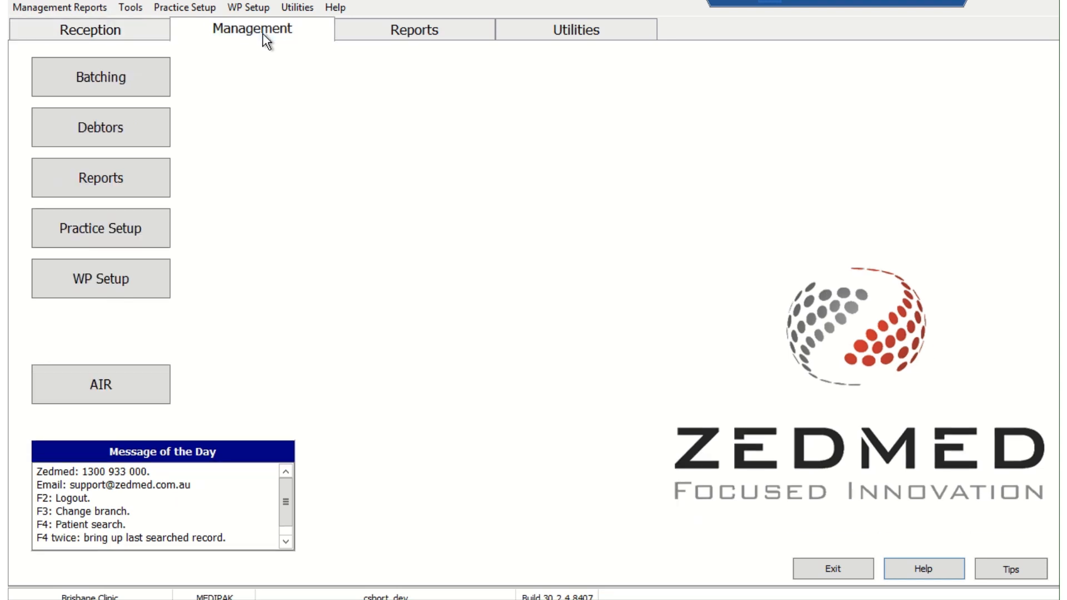
pyautogui.click(146, 237)
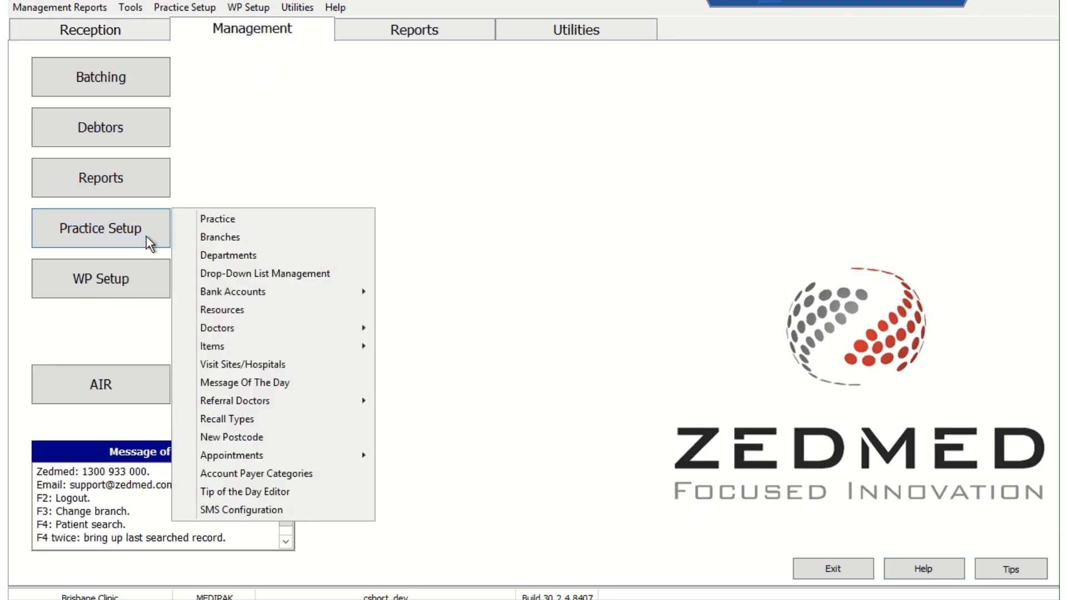
pyautogui.moveTo(258, 351)
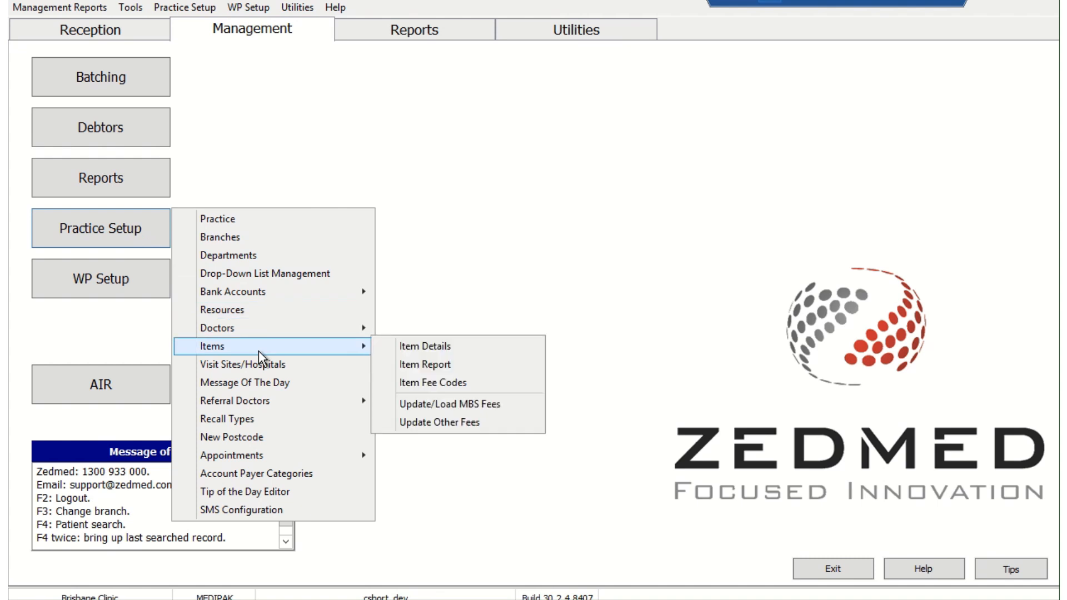
pyautogui.click(481, 349)
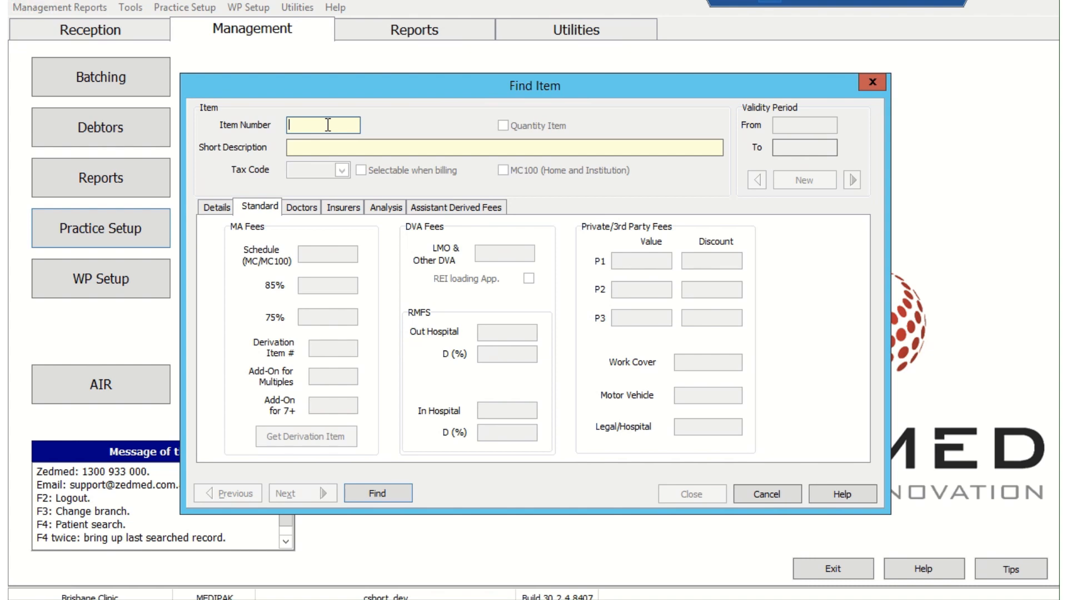
# Find item number 104 to view its standard fees, and move forward through the records to item 106.
pyautogui.write('104')
pyautogui.press('Return')
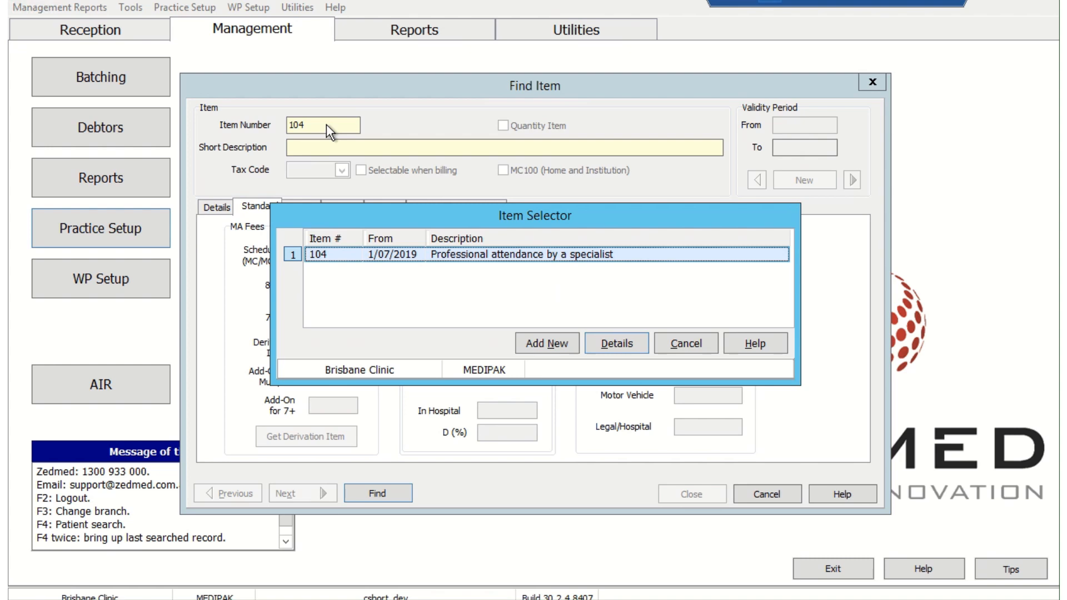
pyautogui.press('Return')
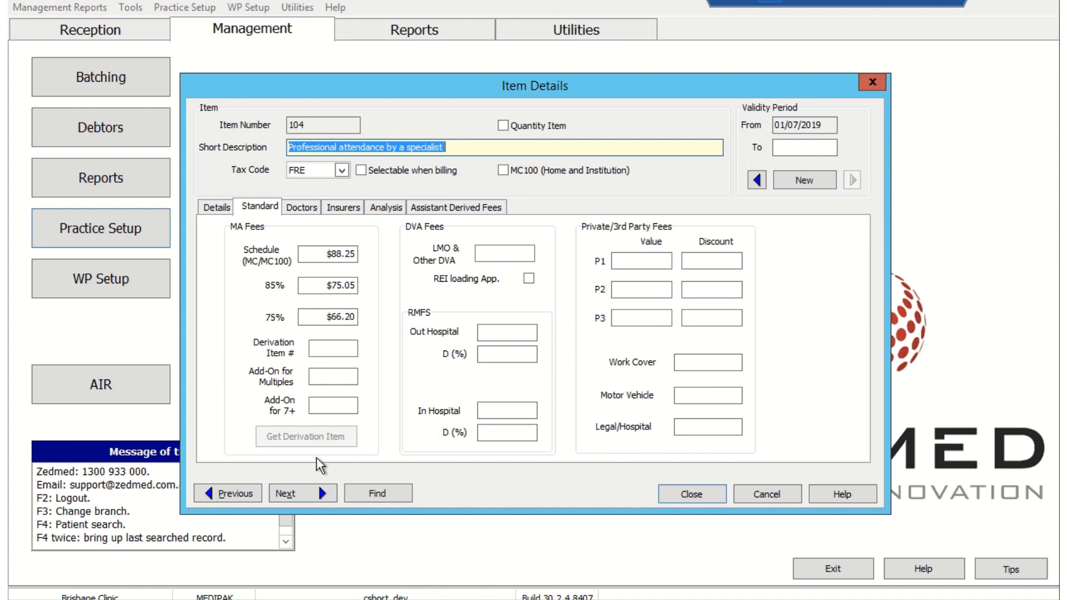
pyautogui.click(327, 500)
pyautogui.click(327, 500)
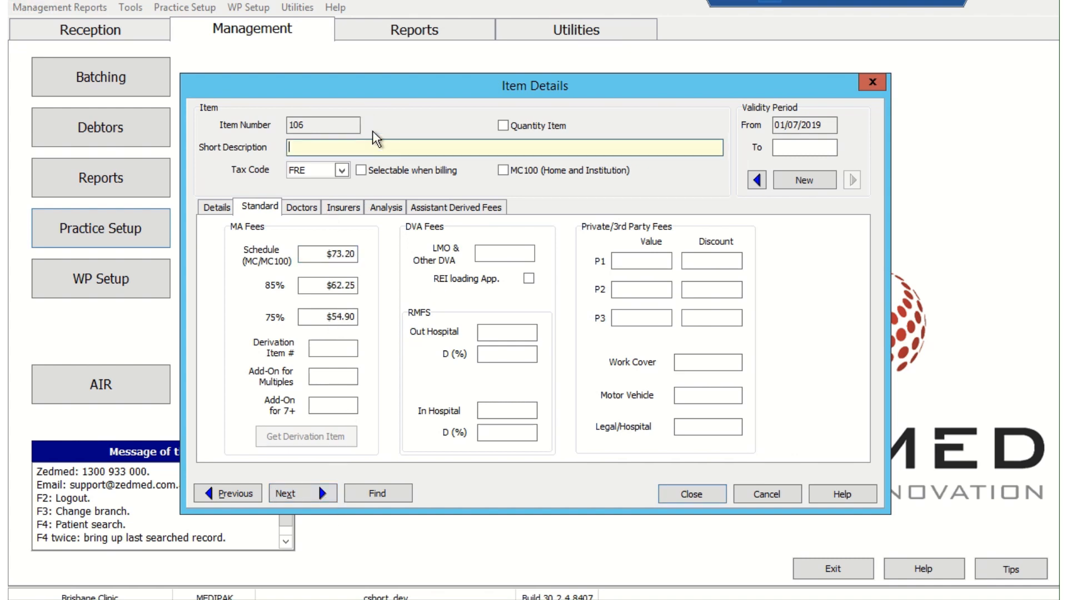
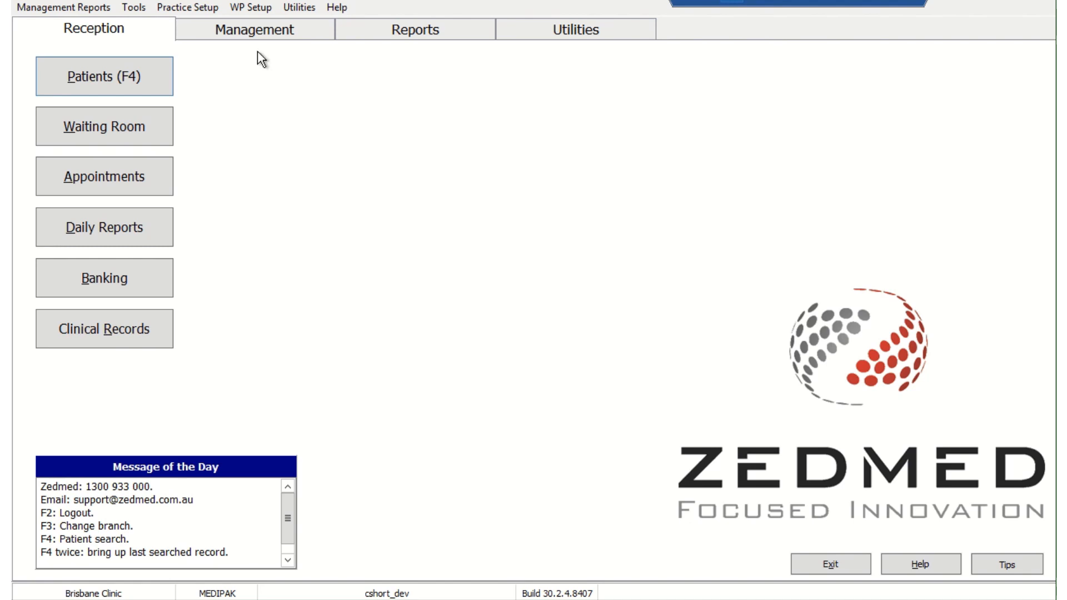
# Open the Update/Load MBS Fees function from the practice's item setup.
pyautogui.click(249, 31)
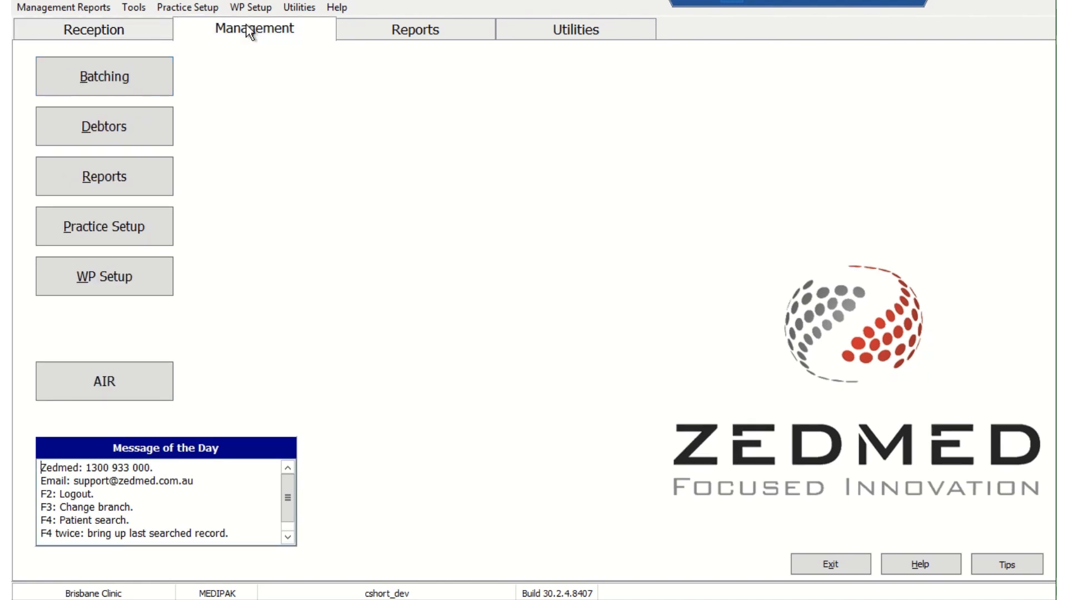
pyautogui.click(142, 230)
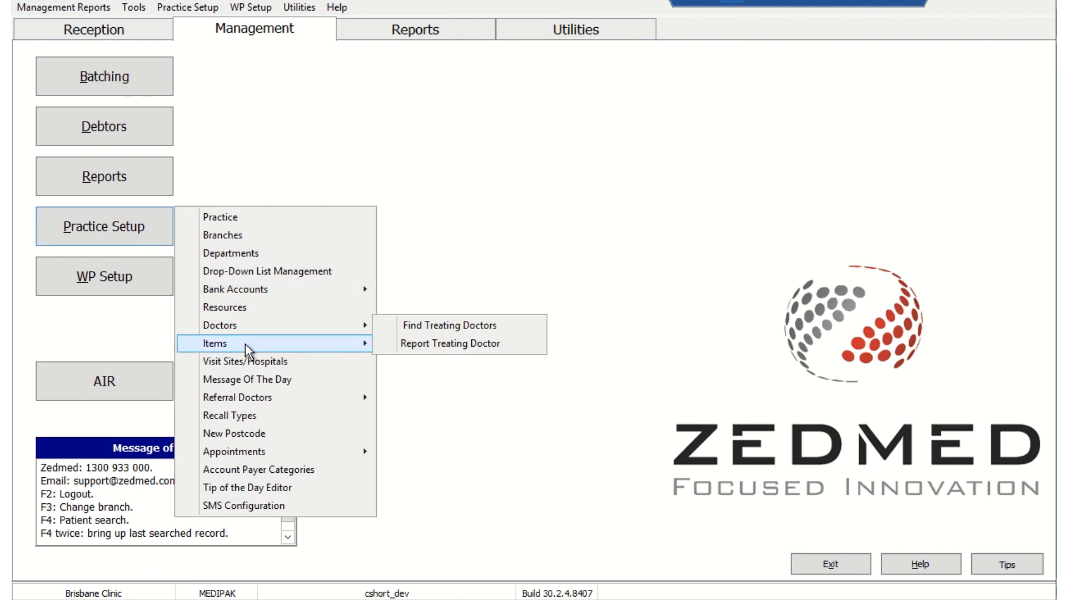
pyautogui.moveTo(245, 346)
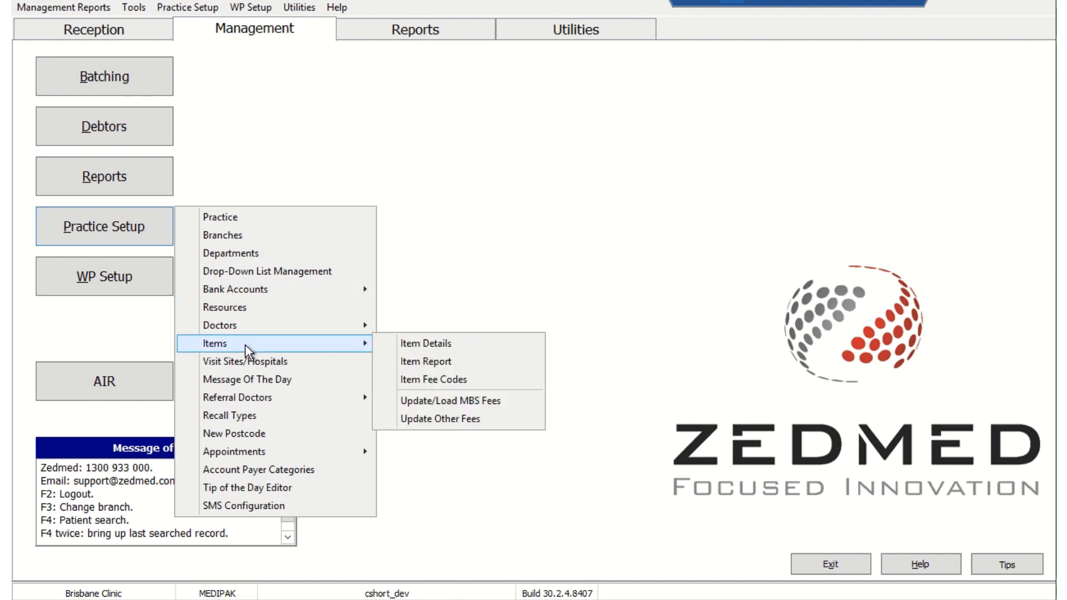
pyautogui.click(526, 402)
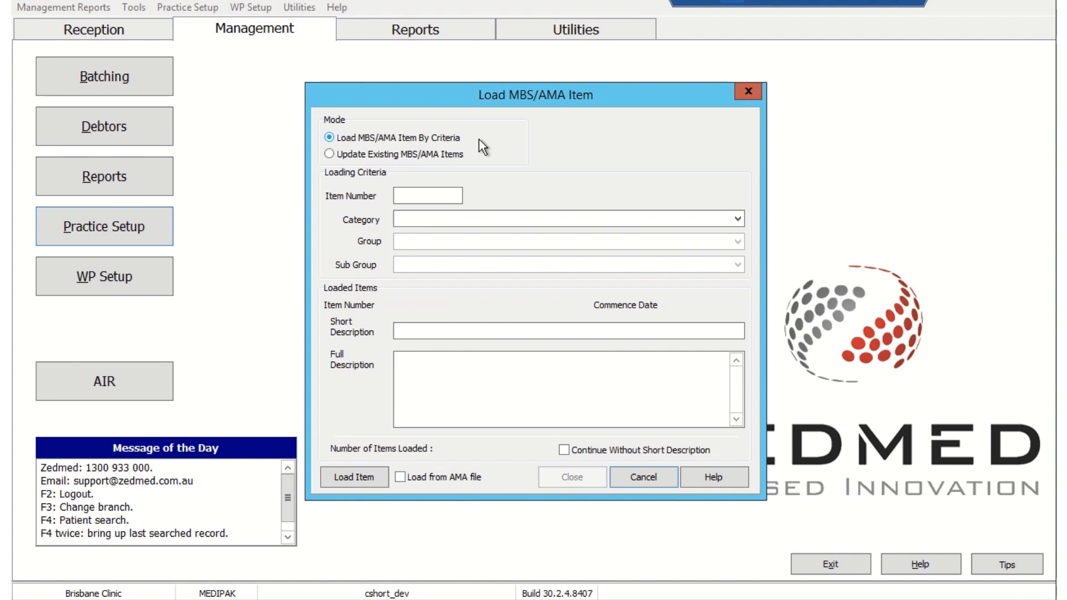
# Try to load item number 104 by criteria from the Updated MBS JAN20 XML file in the Desktop's Fee Updates folder.
pyautogui.click(426, 193)
pyautogui.write('104')
pyautogui.click(331, 476)
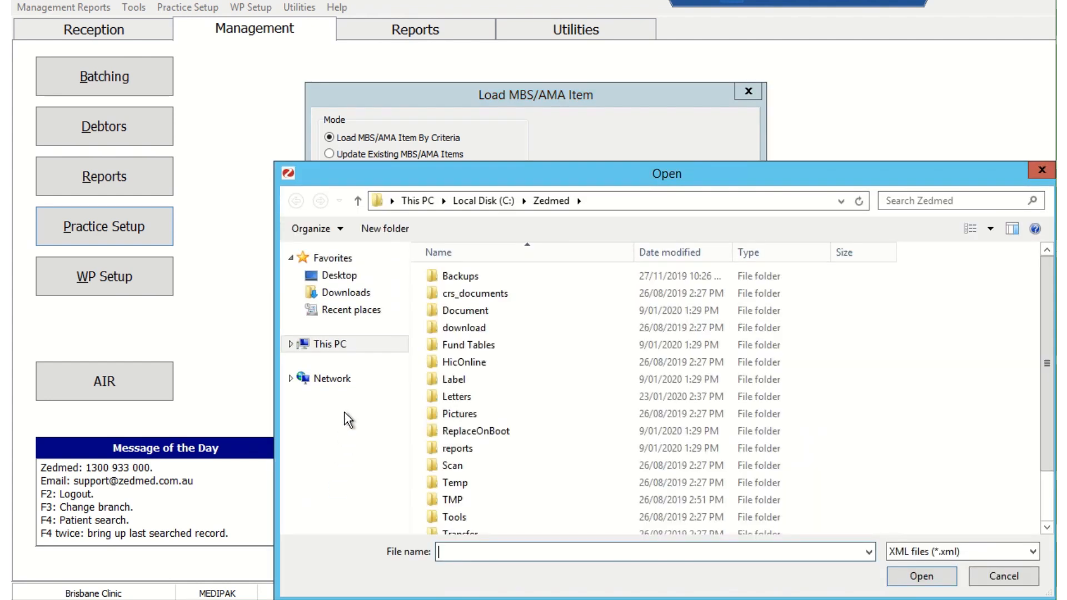
pyautogui.click(349, 279)
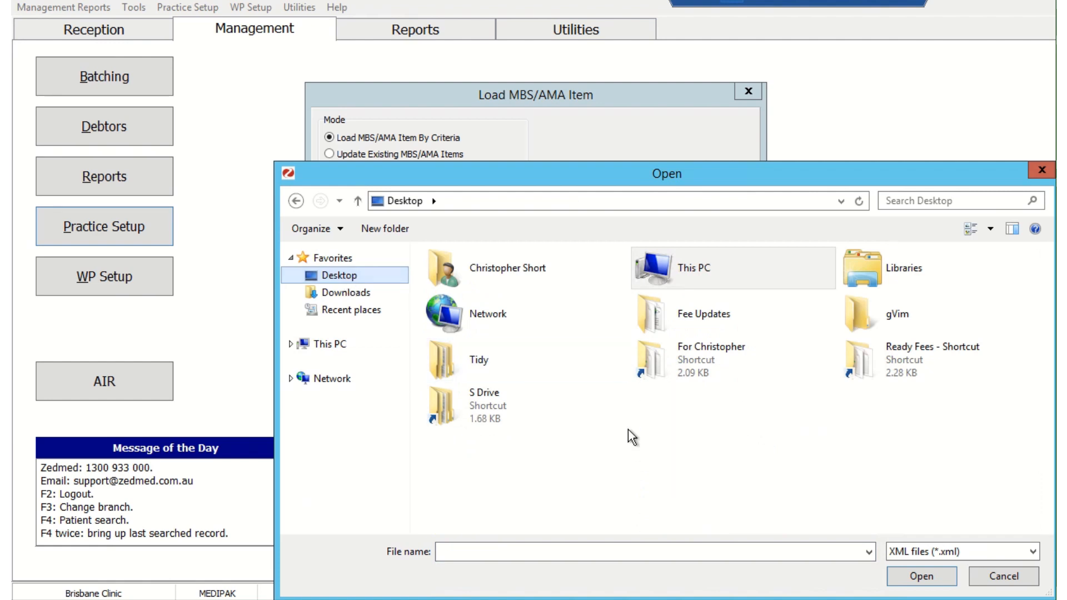
pyautogui.doubleClick(739, 306)
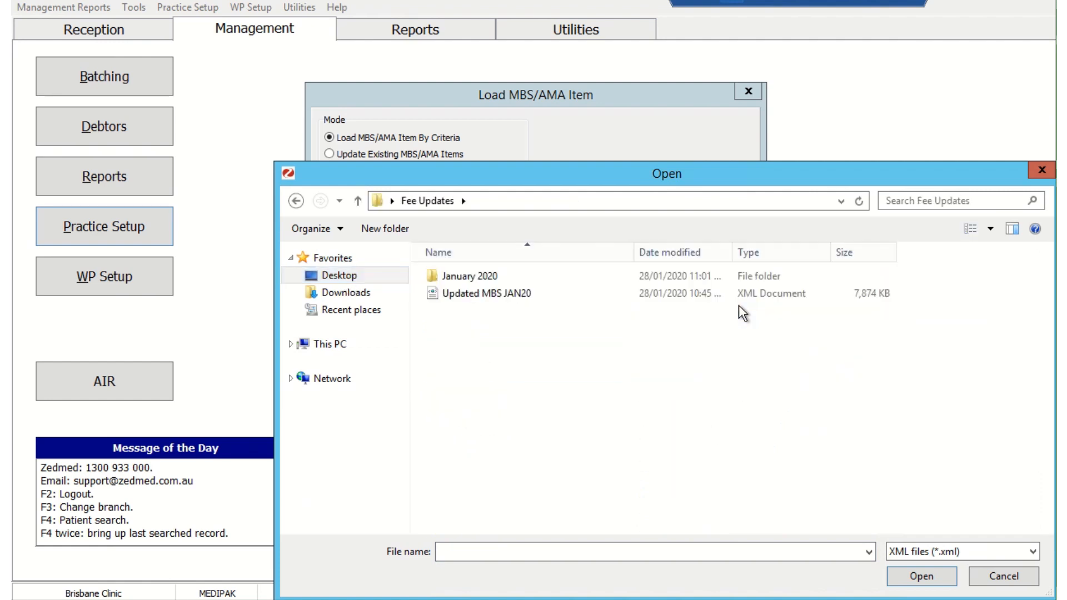
pyautogui.click(509, 295)
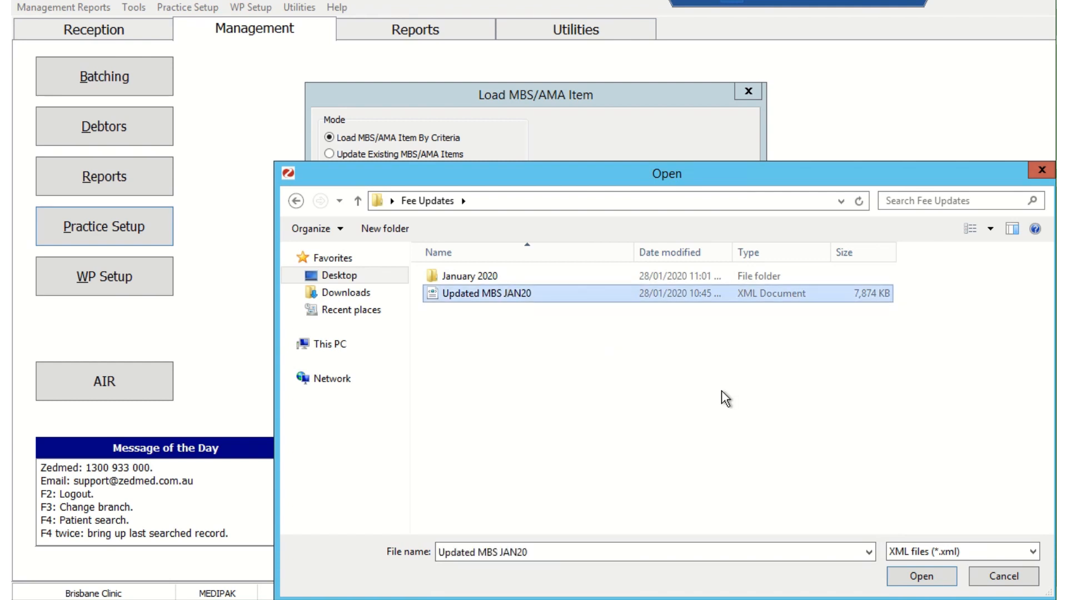
pyautogui.click(914, 575)
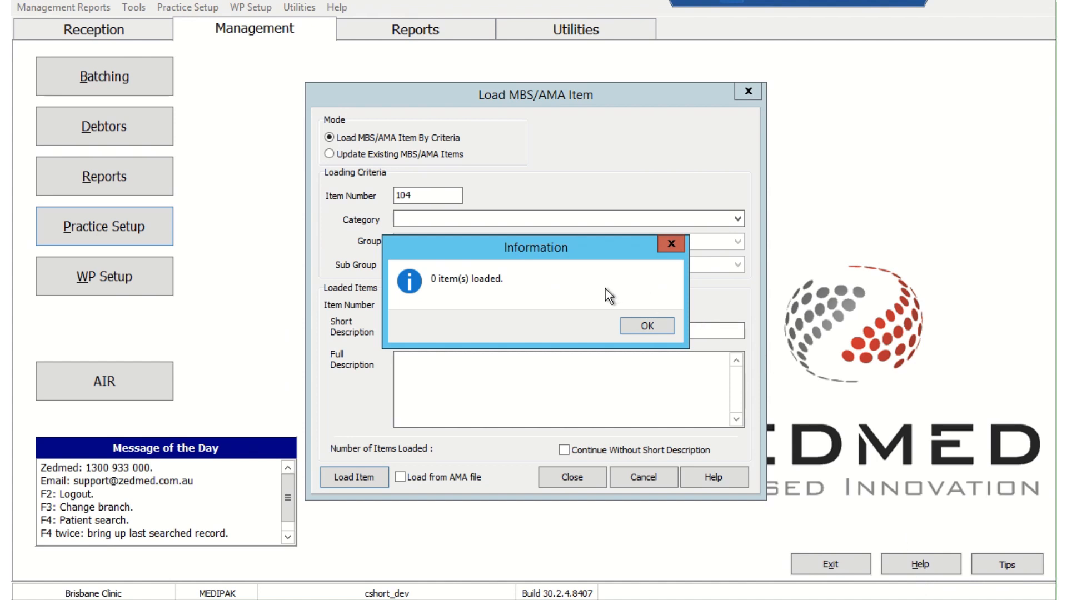
pyautogui.click(640, 333)
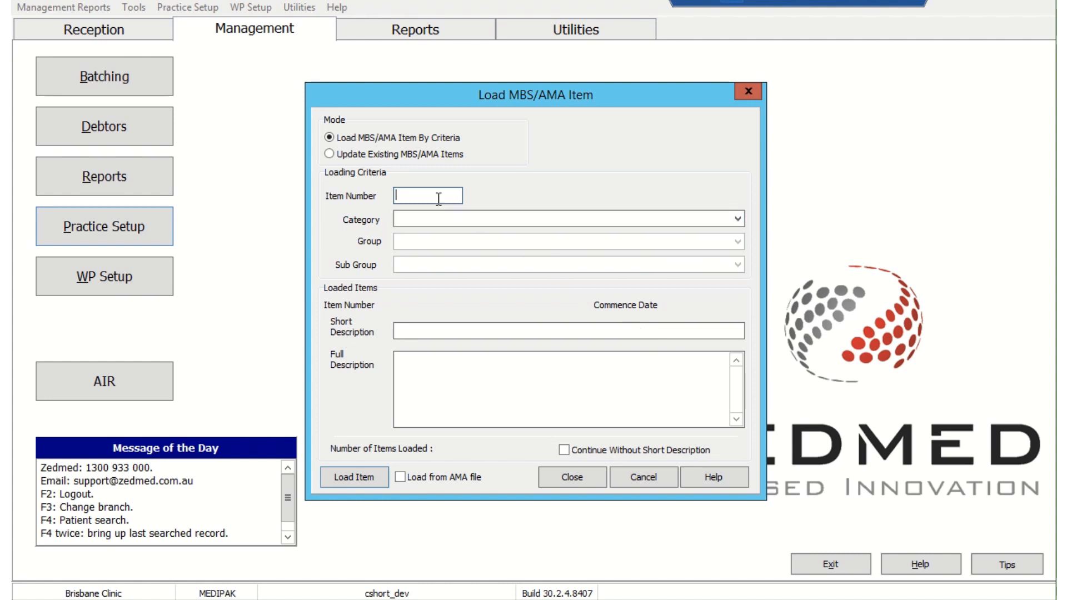
# Start loading item number 120 by criteria from the Updated MBS JAN20 file in the Desktop's Fee Updates folder.
pyautogui.write('120')
pyautogui.click(338, 476)
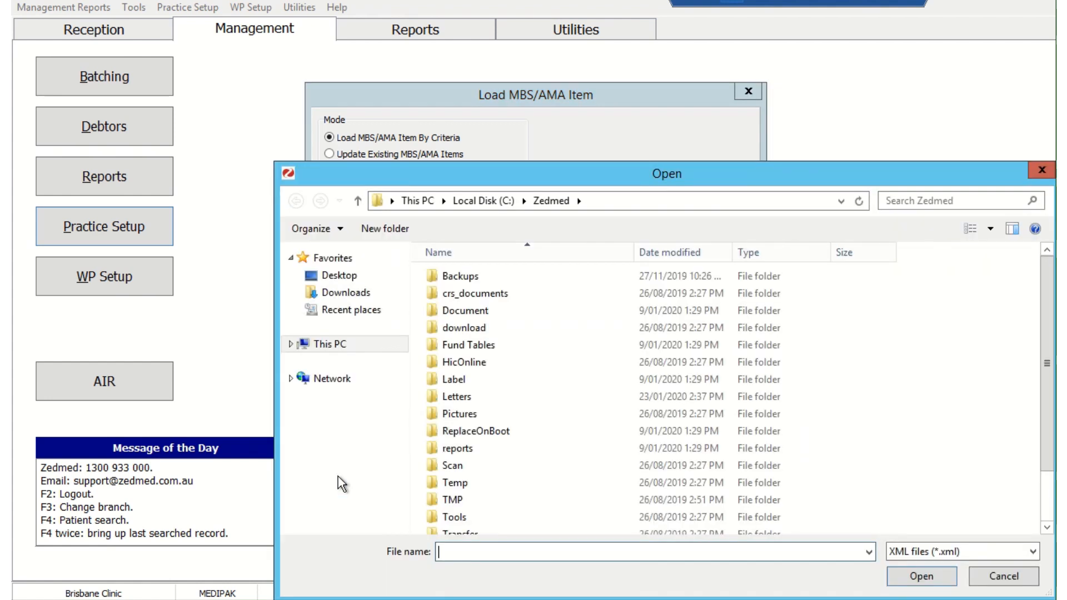
pyautogui.click(350, 278)
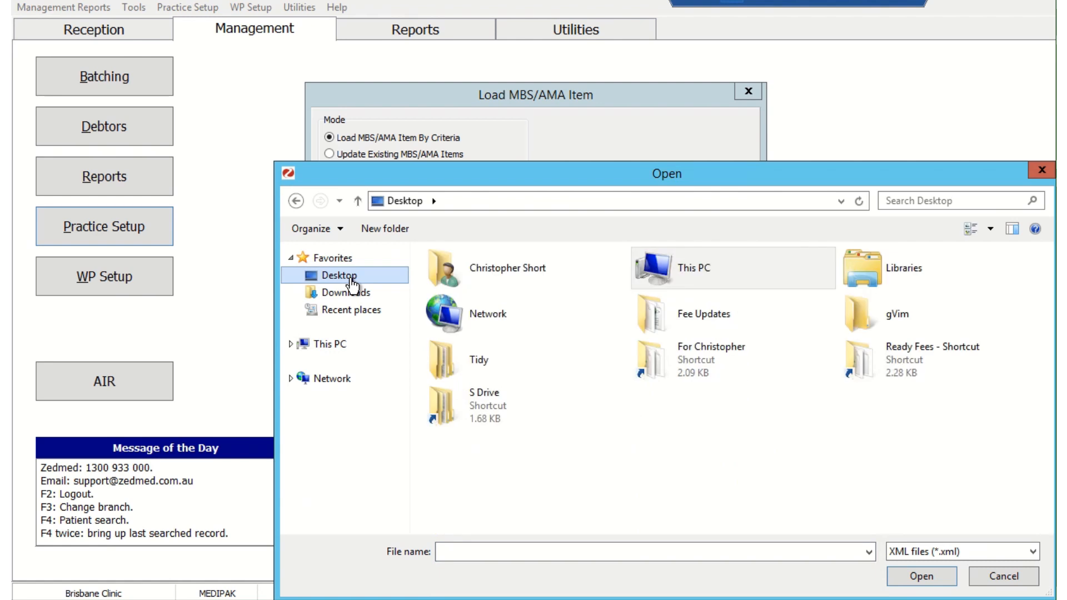
pyautogui.doubleClick(682, 319)
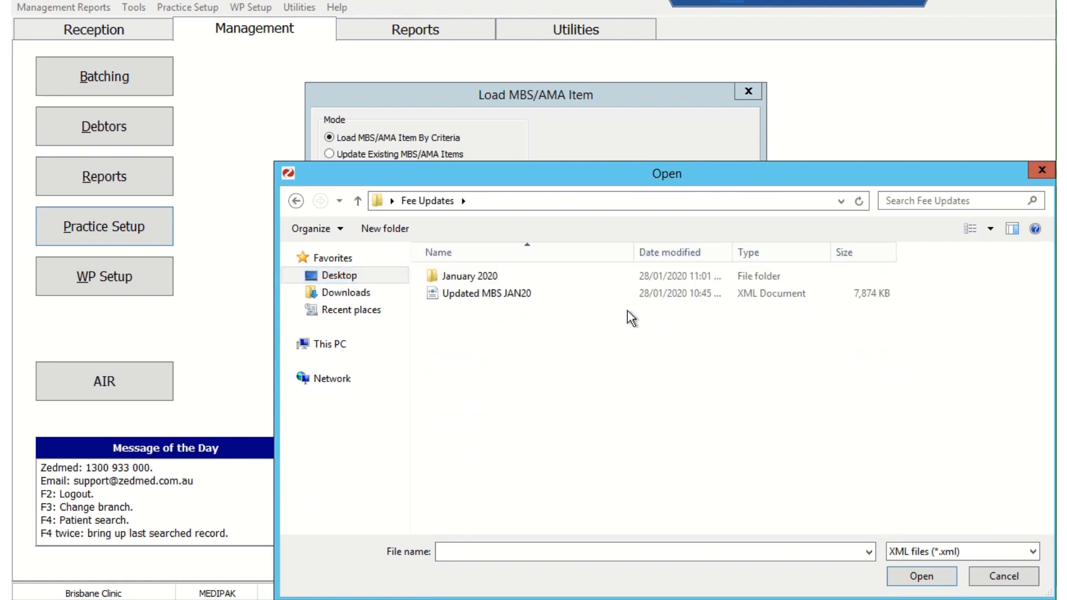
pyautogui.click(539, 292)
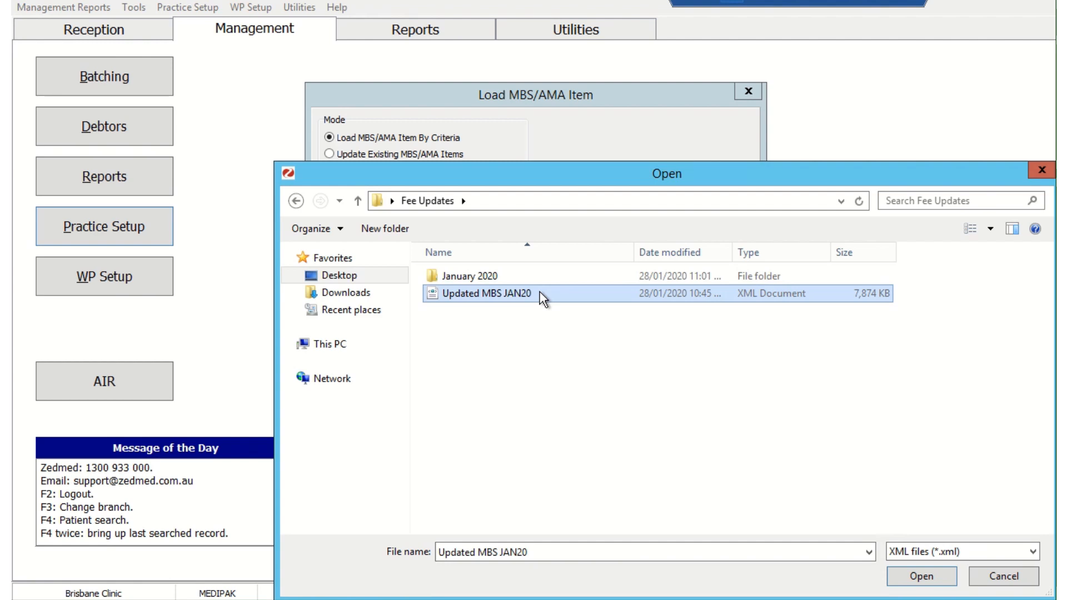
pyautogui.click(912, 575)
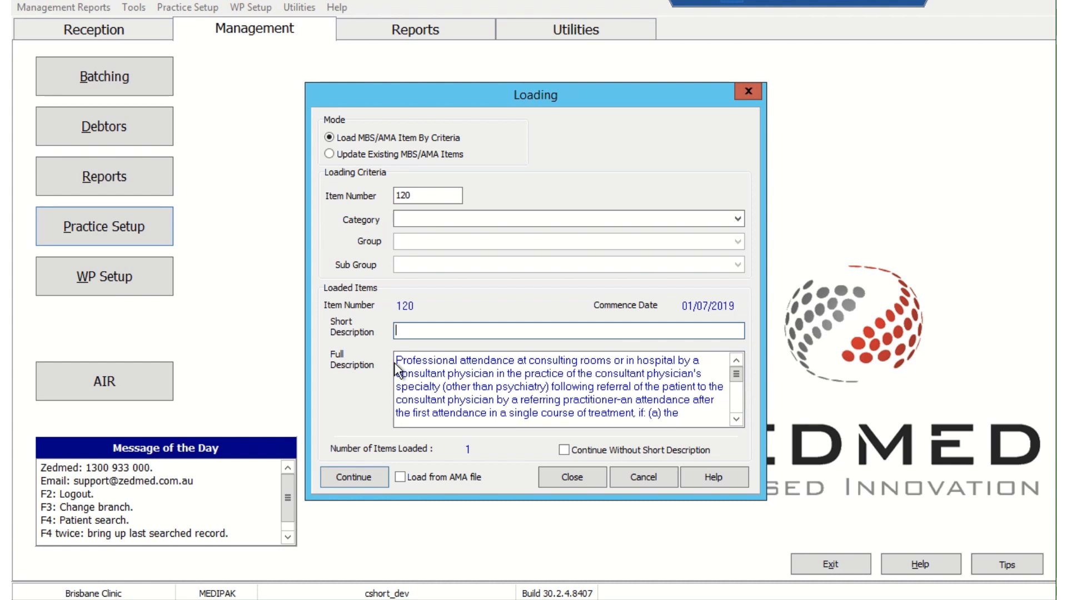
# Copy the opening text of item 120's full description into its short description, finish loading the item and close the load dialog.
pyautogui.moveTo(399, 364); pyautogui.dragTo(555, 397)
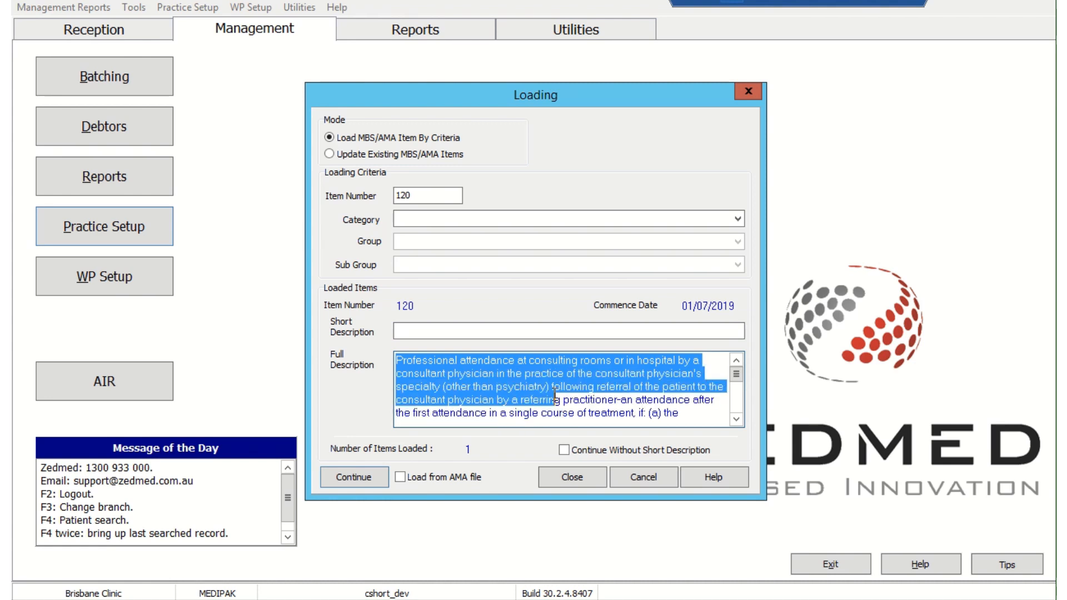
pyautogui.click(498, 328)
pyautogui.rightClick(497, 328)
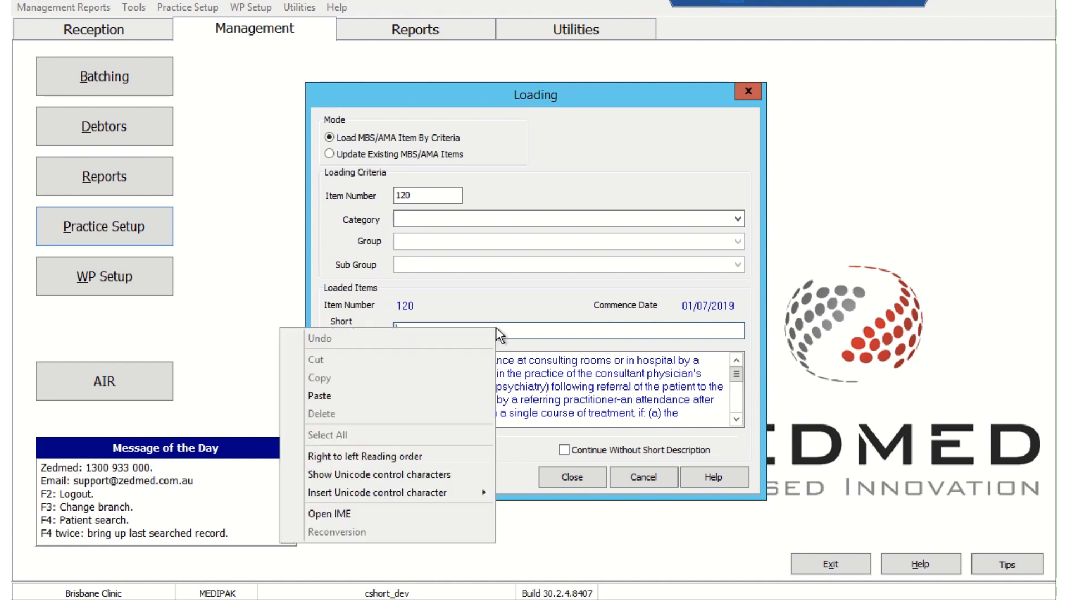
pyautogui.click(405, 396)
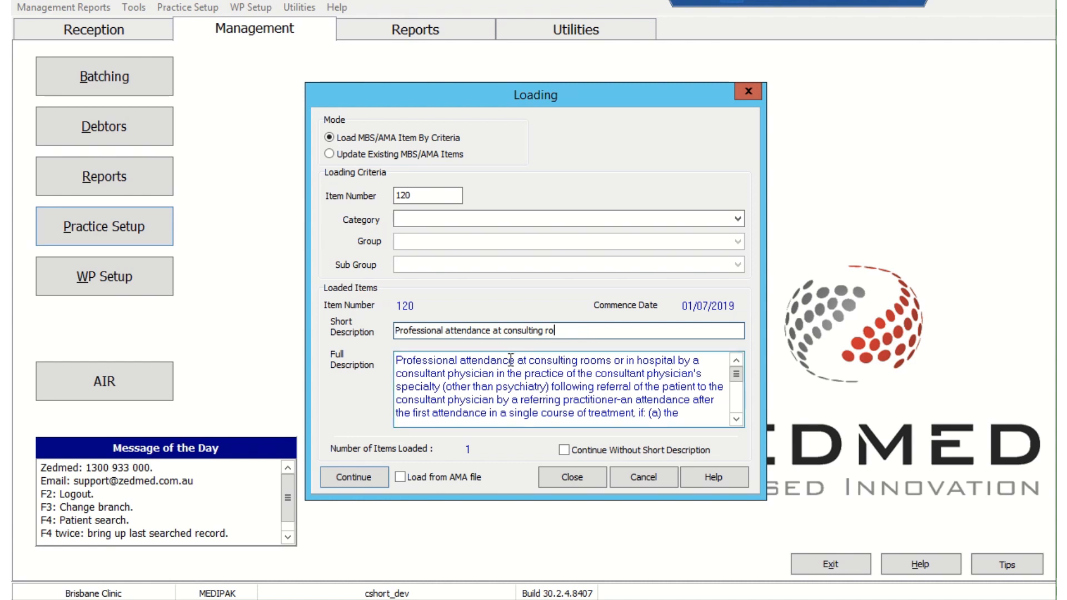
pyautogui.click(333, 478)
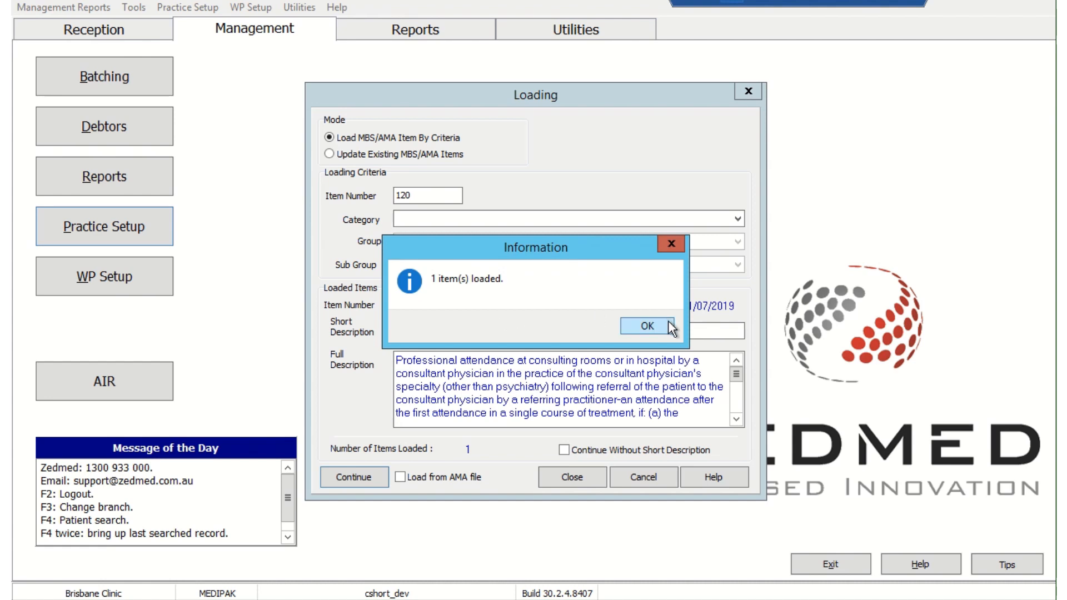
pyautogui.click(647, 326)
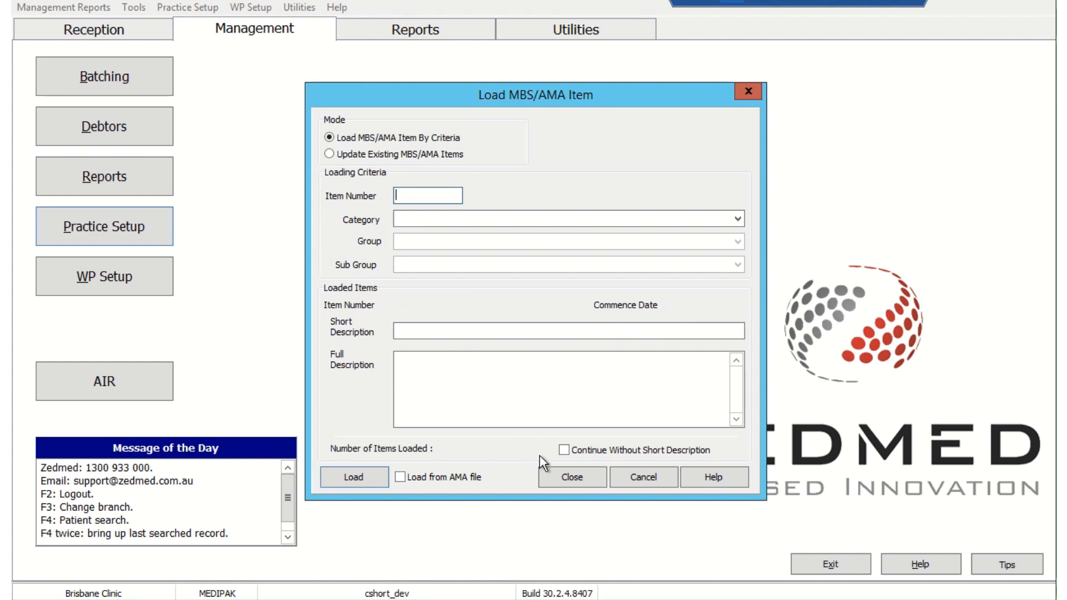
pyautogui.click(565, 479)
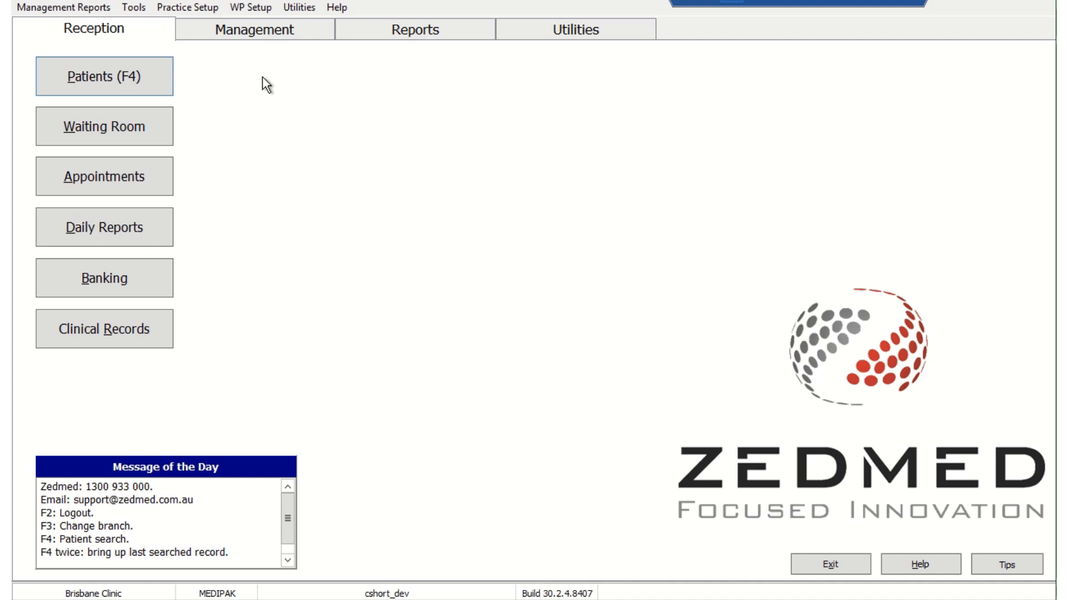
# Reopen Update/Load MBS Fees from the practice's item setup and set the mode to Update Existing MBS/AMA Items.
pyautogui.click(256, 34)
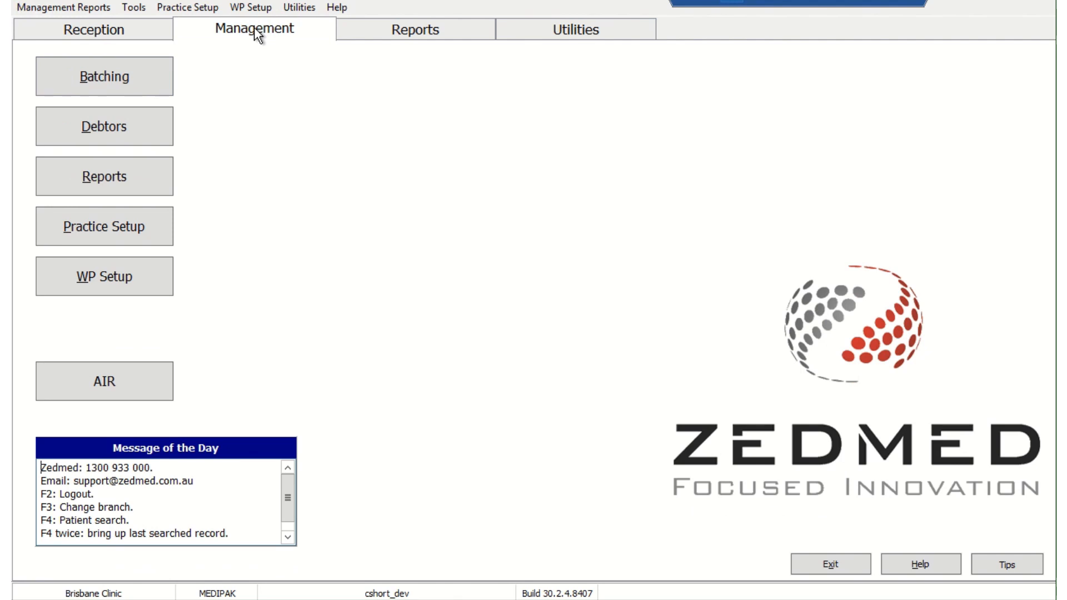
pyautogui.click(112, 227)
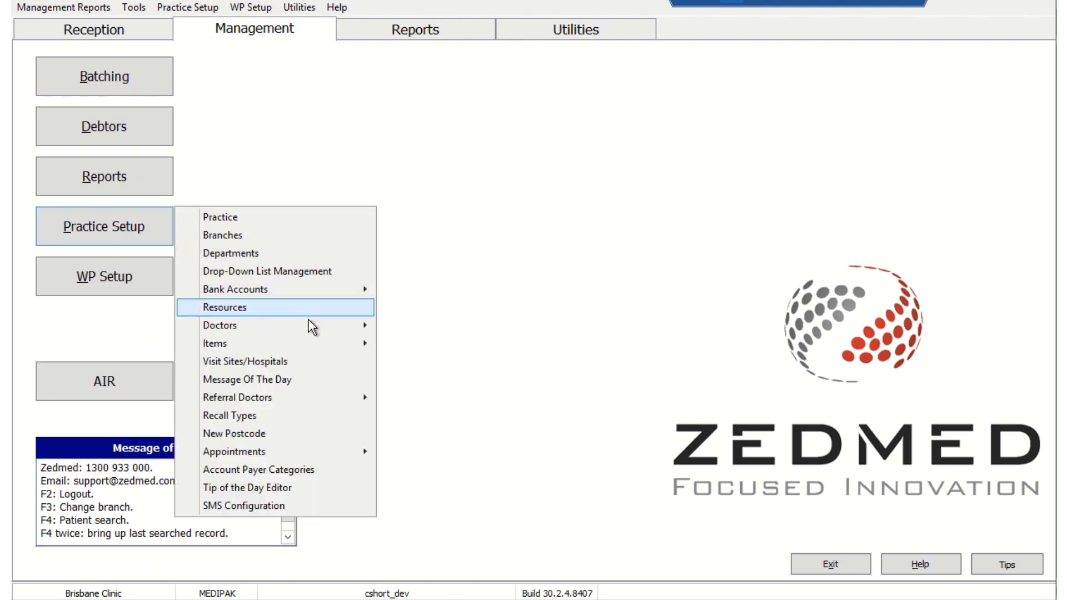
pyautogui.moveTo(312, 343)
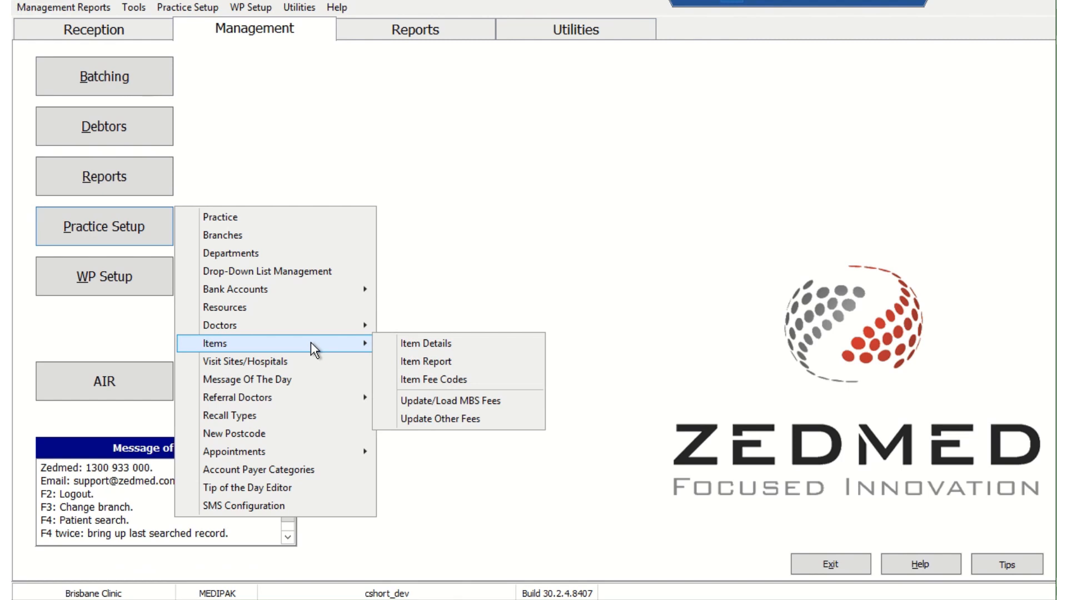
pyautogui.click(533, 401)
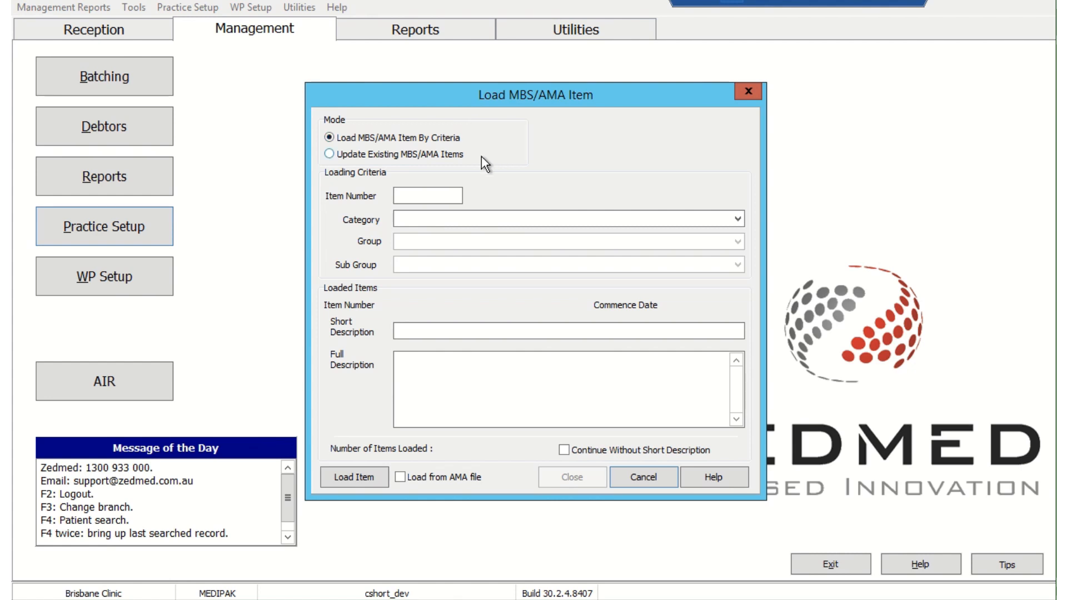
pyautogui.click(455, 154)
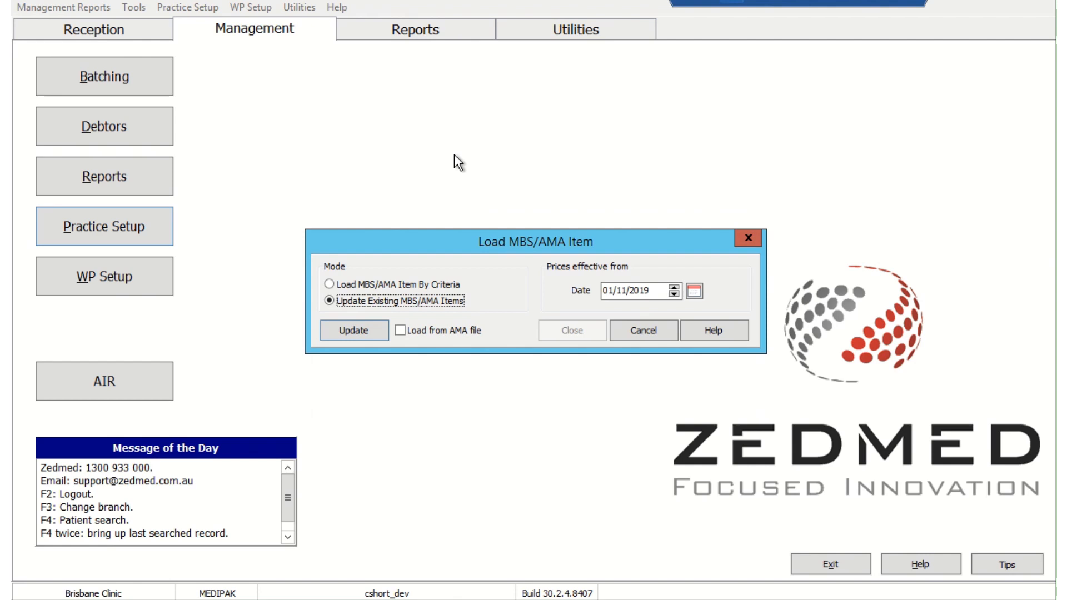
# Set the prices effective from date to 01/01/2020 and decline the system-calculated date.
pyautogui.click(619, 295)
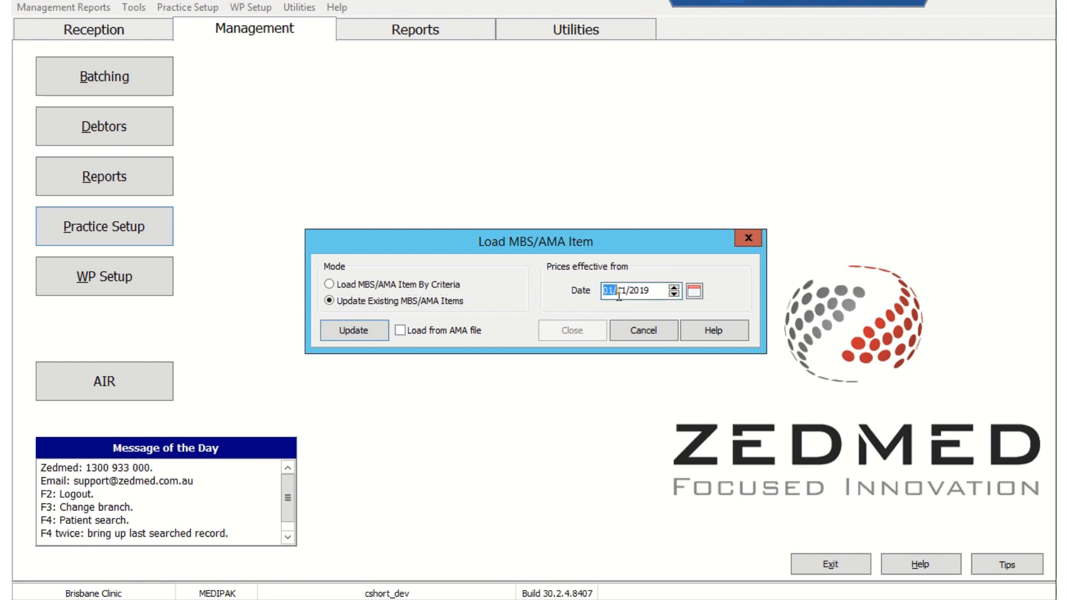
pyautogui.click(619, 295)
pyautogui.write('01/2020')
pyautogui.click(359, 329)
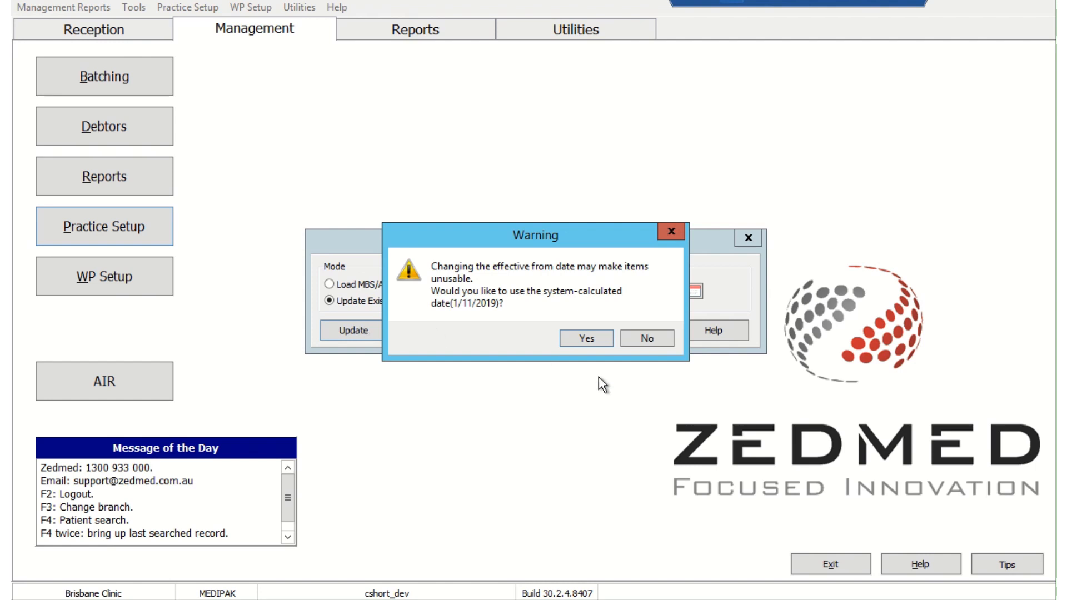
pyautogui.click(653, 338)
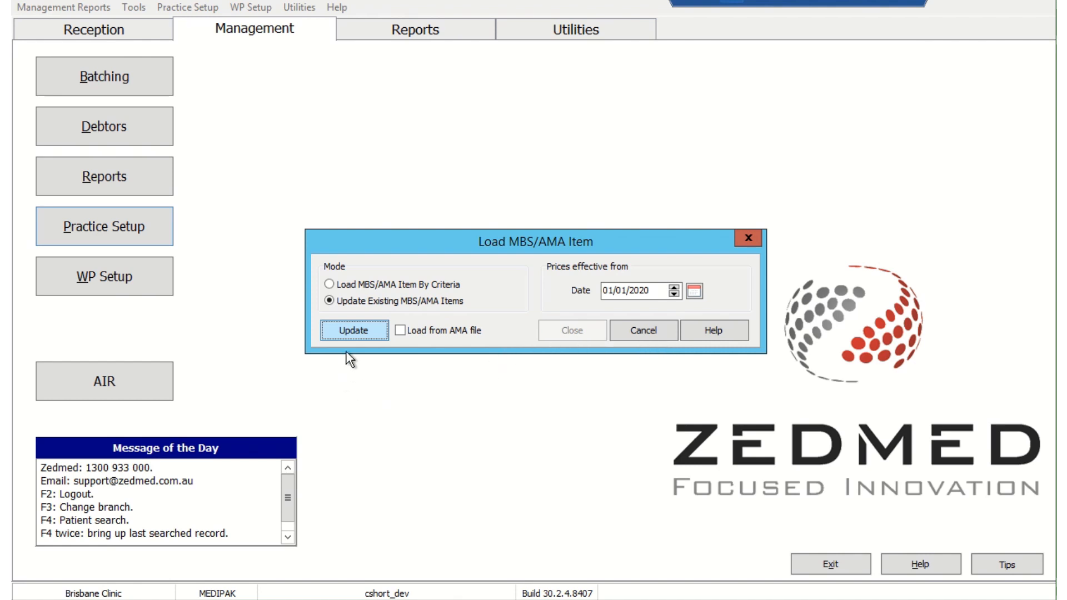
# Update the existing items from the Updated MBS JAN20 XML file in the Desktop's Fee Updates folder and close the update dialog.
pyautogui.click(353, 330)
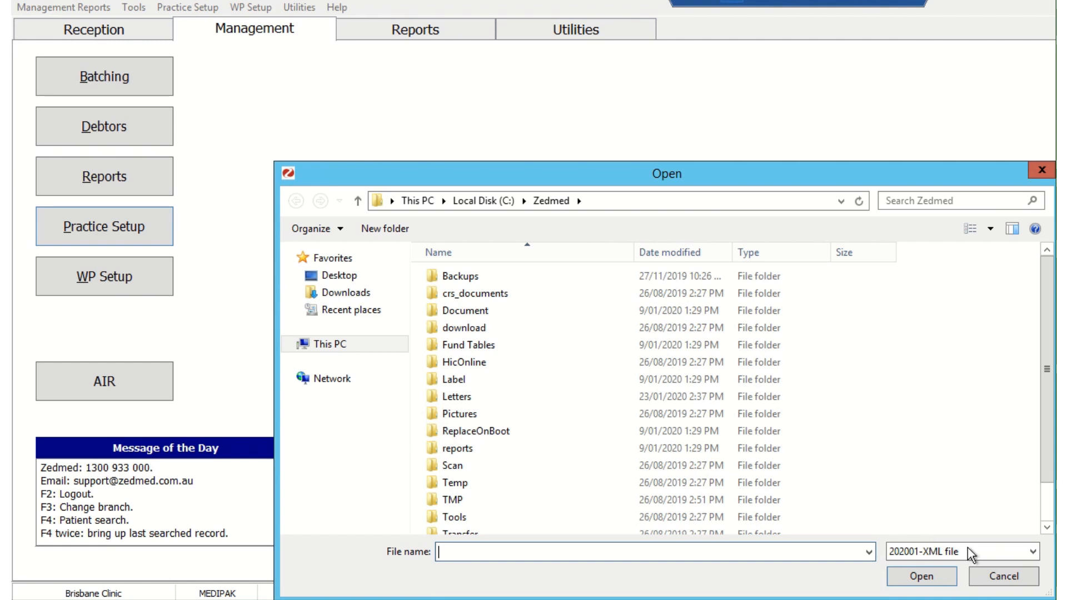
pyautogui.click(995, 554)
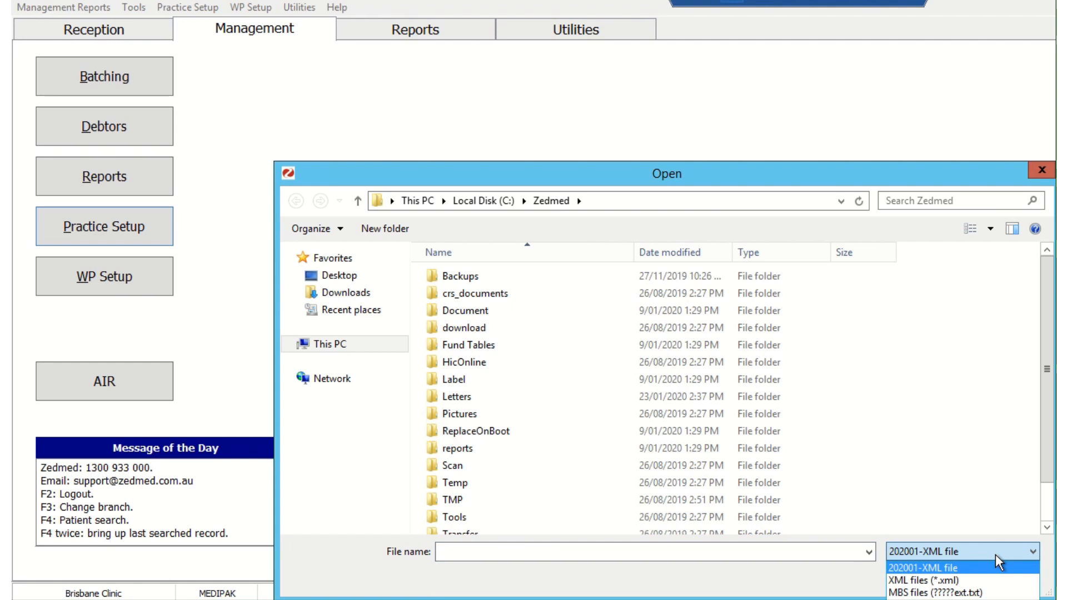
pyautogui.click(965, 581)
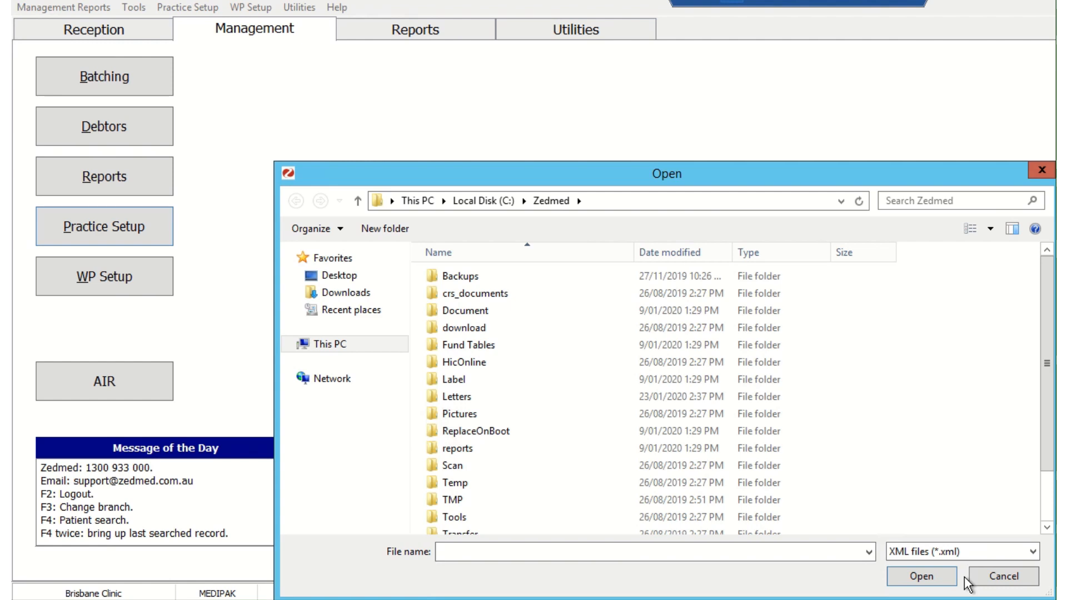
pyautogui.click(333, 275)
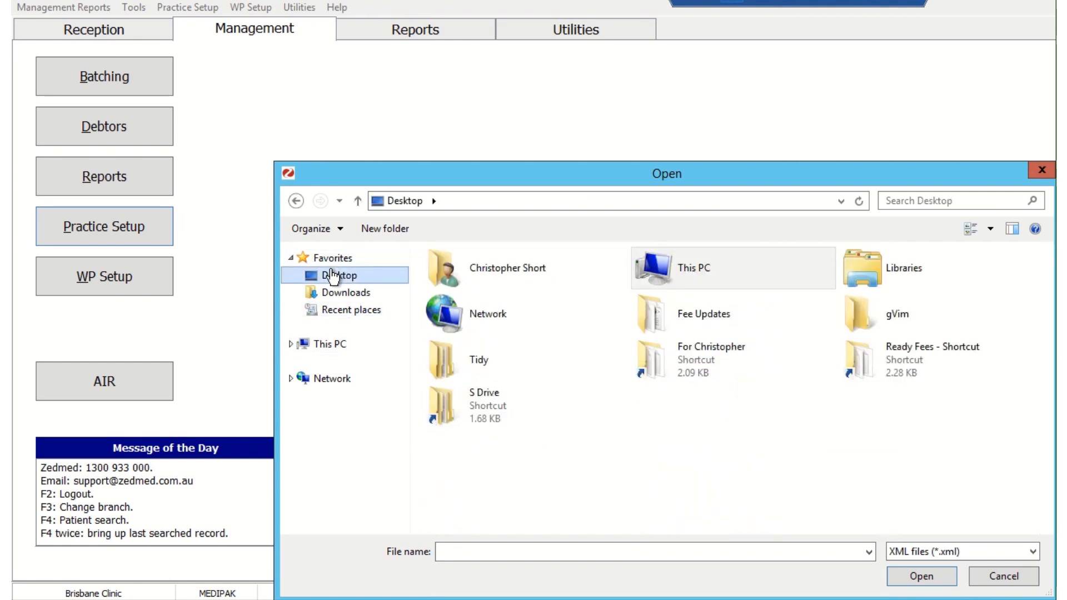
pyautogui.doubleClick(721, 319)
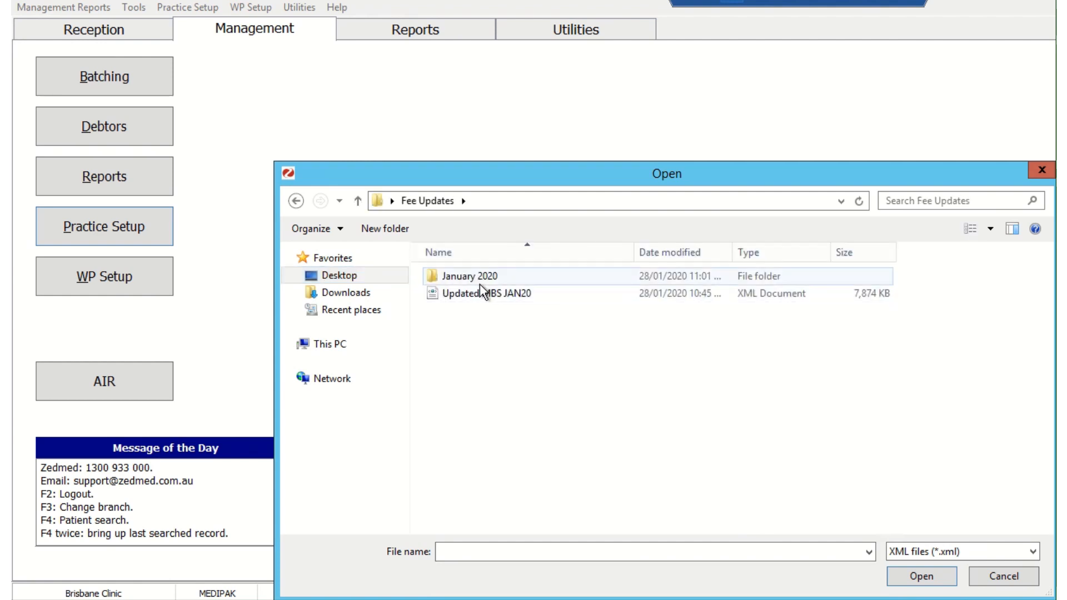
pyautogui.click(468, 295)
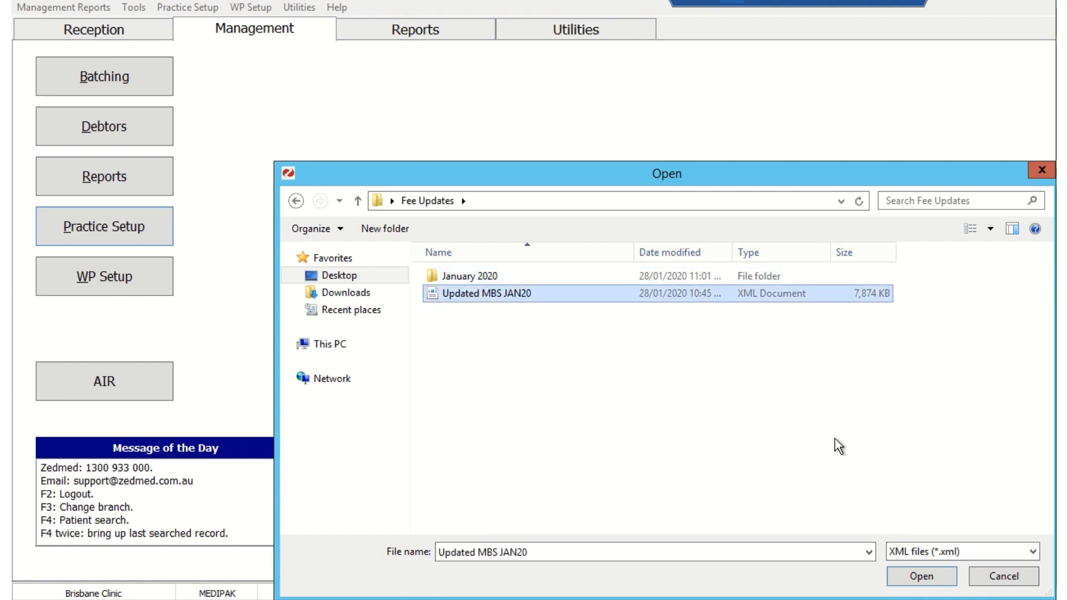
pyautogui.click(921, 576)
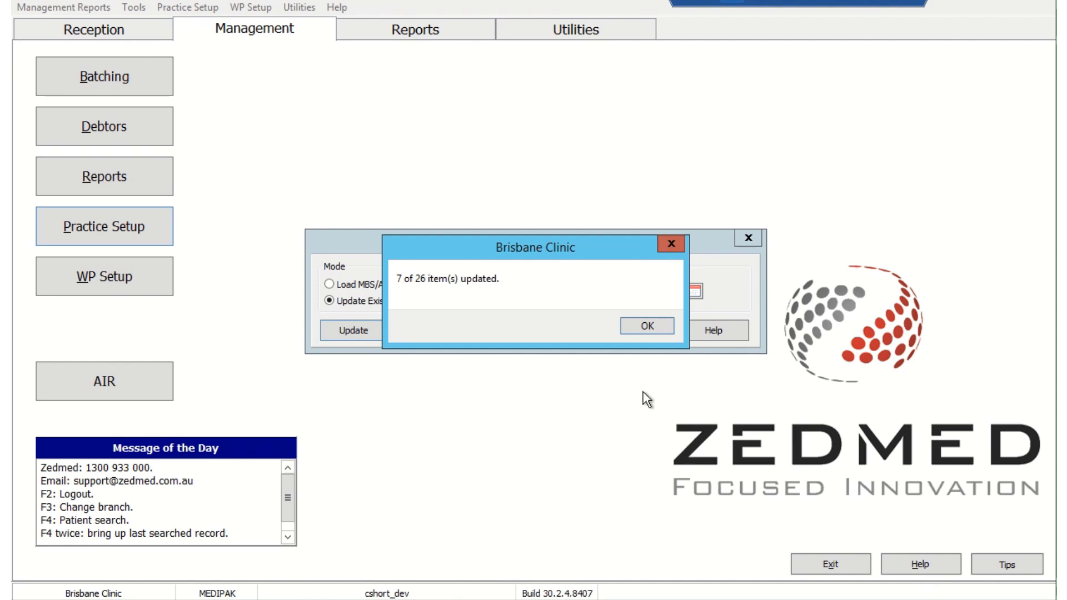
pyautogui.click(634, 327)
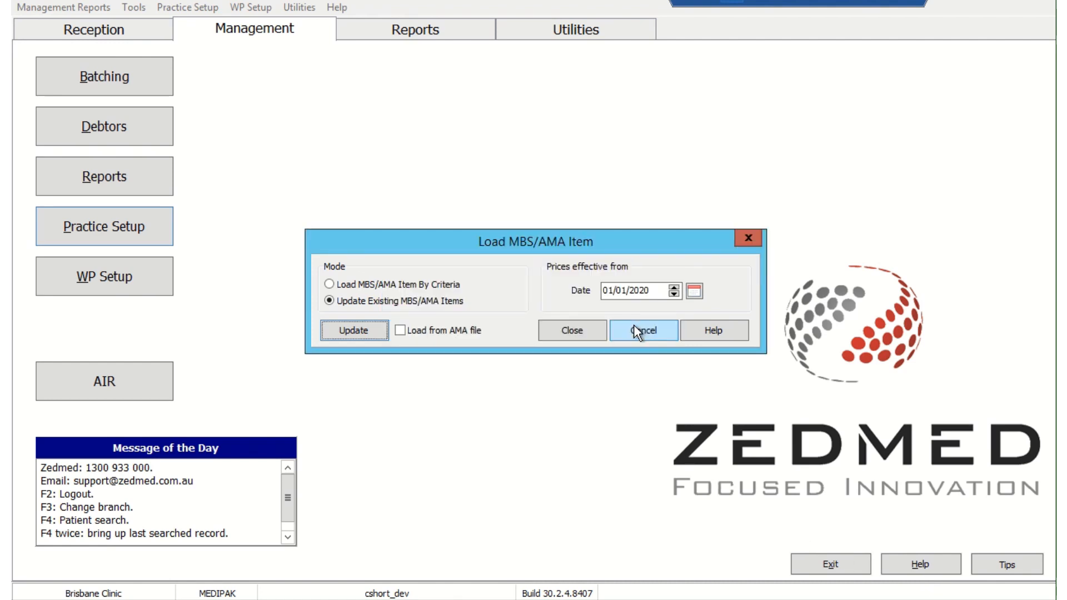
pyautogui.click(563, 331)
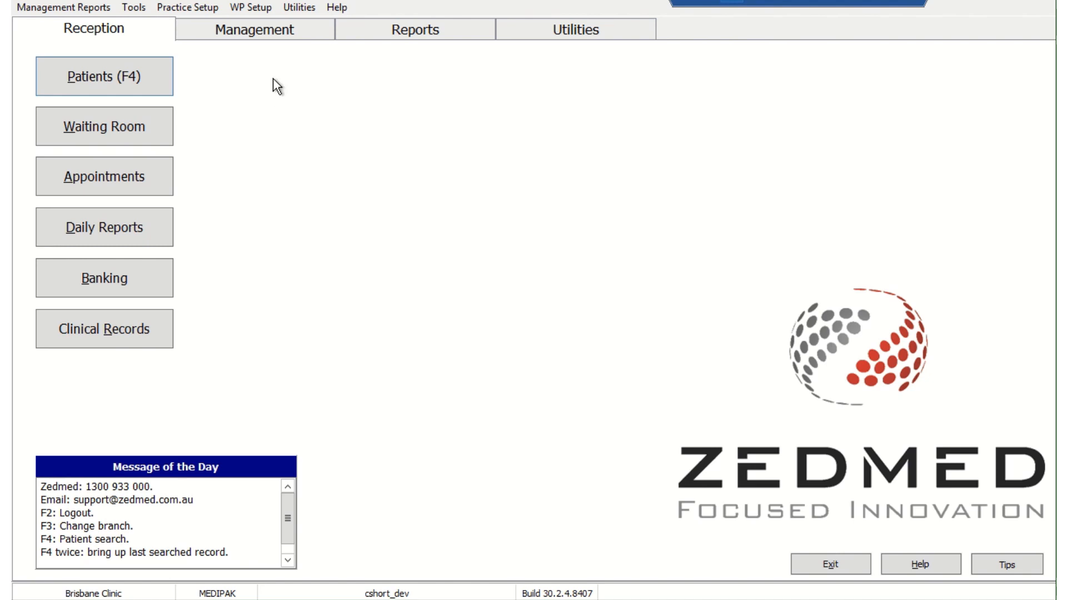
# Open Update Other Fees from the practice's item setup and set the effective from date to 1/01/2020.
pyautogui.click(268, 35)
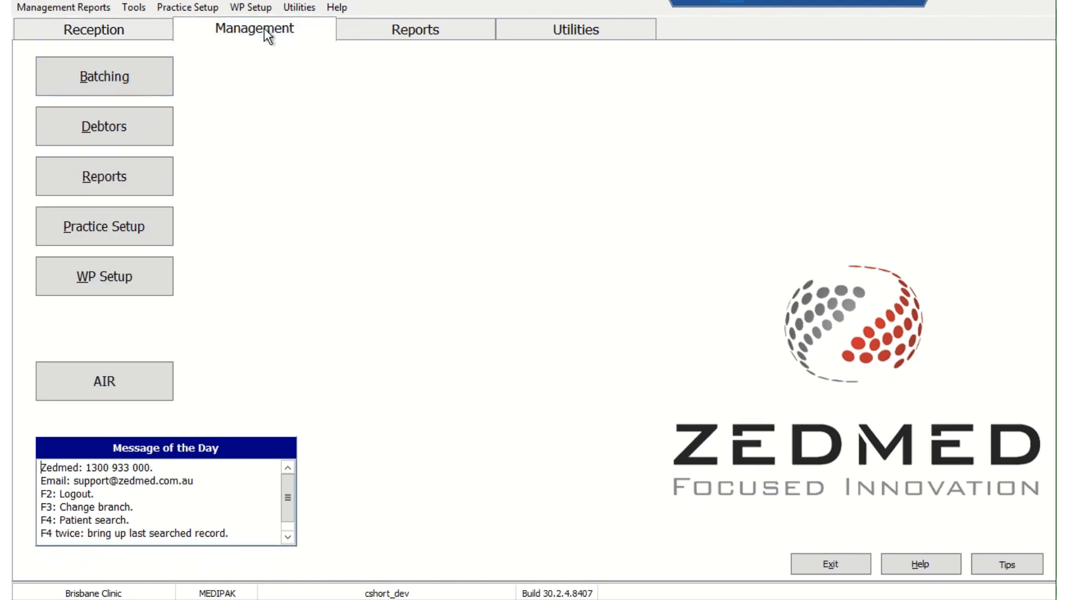
pyautogui.click(131, 234)
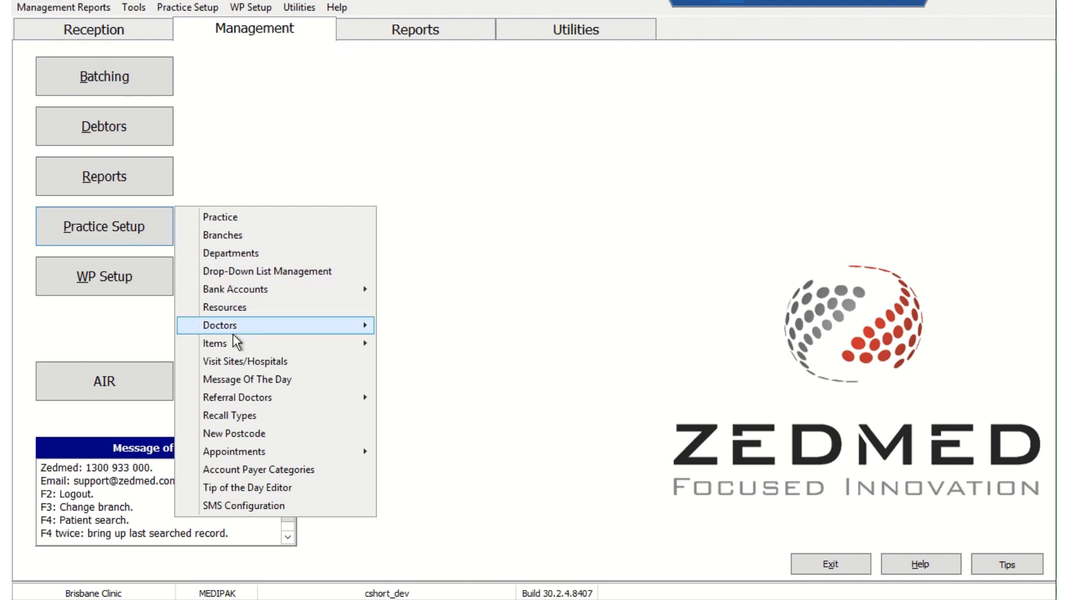
pyautogui.moveTo(237, 347)
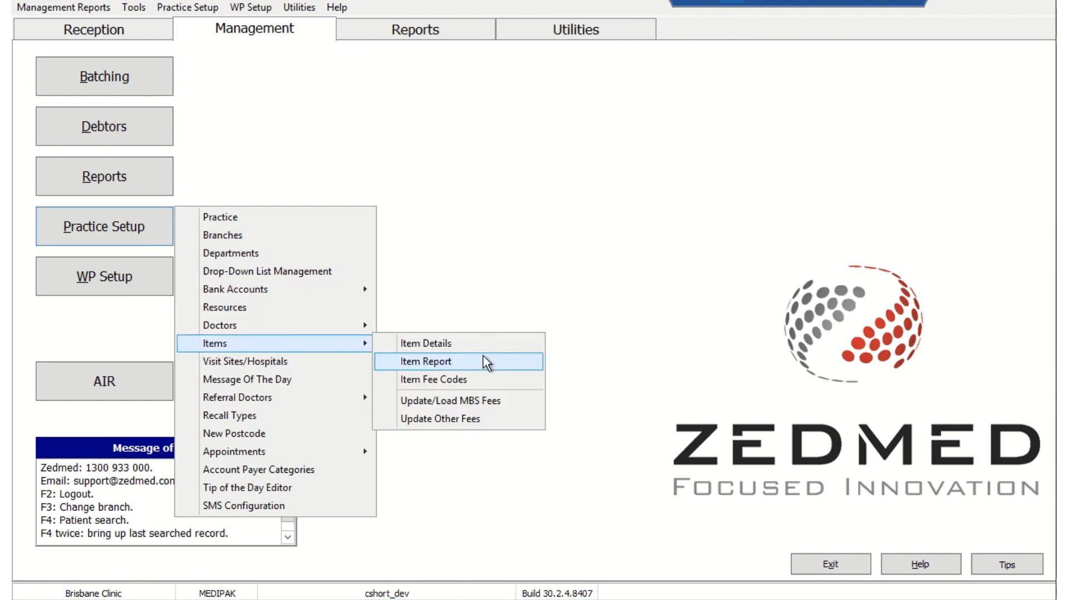
pyautogui.click(522, 420)
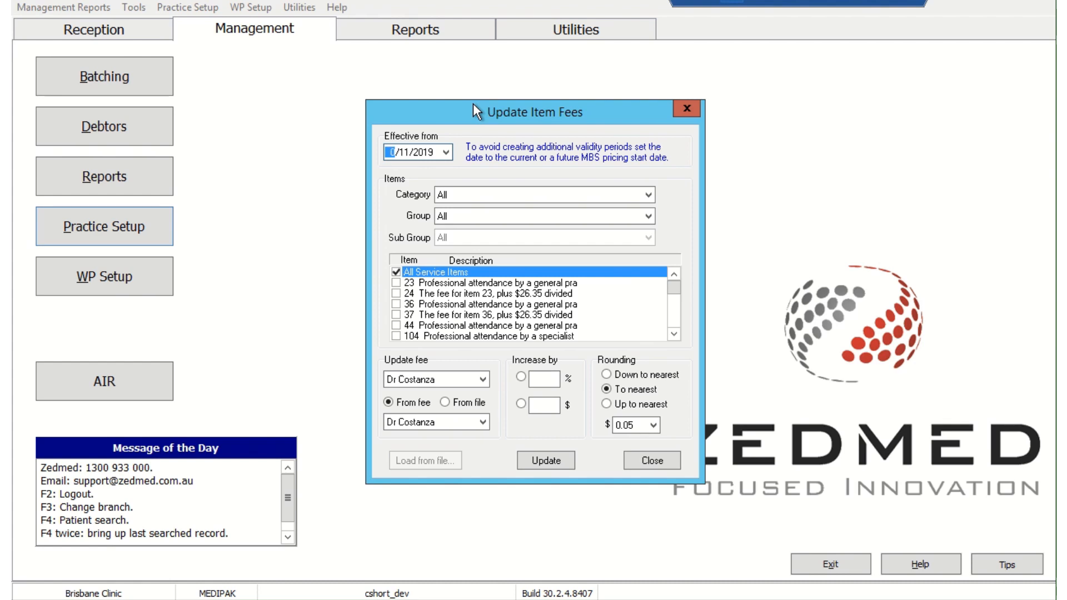
pyautogui.click(402, 153)
pyautogui.write('1')
pyautogui.click(425, 153)
pyautogui.write('2020')
# Set the item fee update to read from a file and choose the DVA LMO and Other fee as the one to update.
pyautogui.click(462, 403)
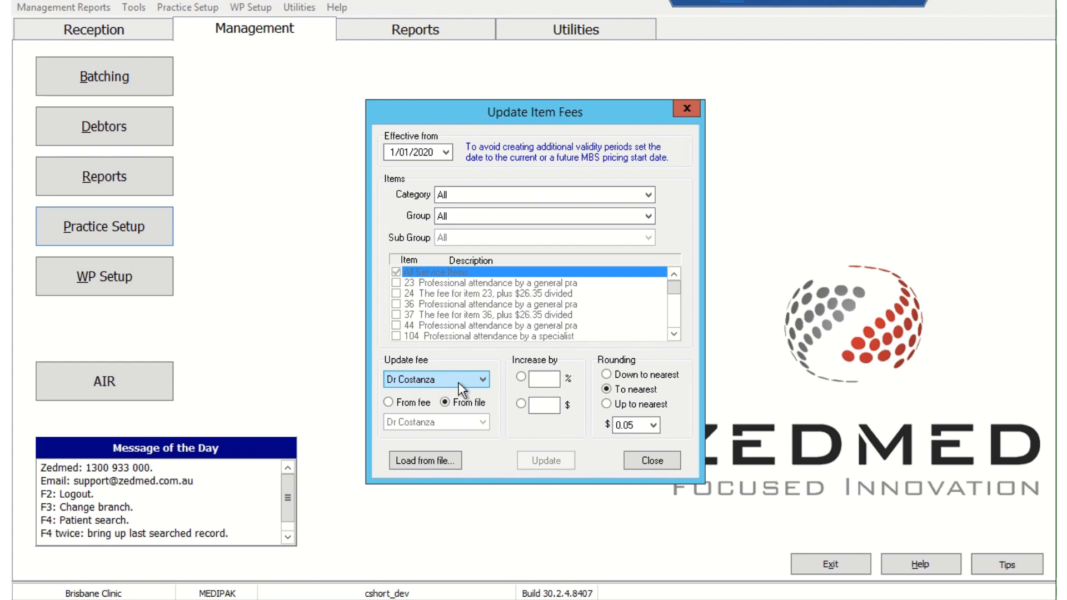
pyautogui.click(459, 388)
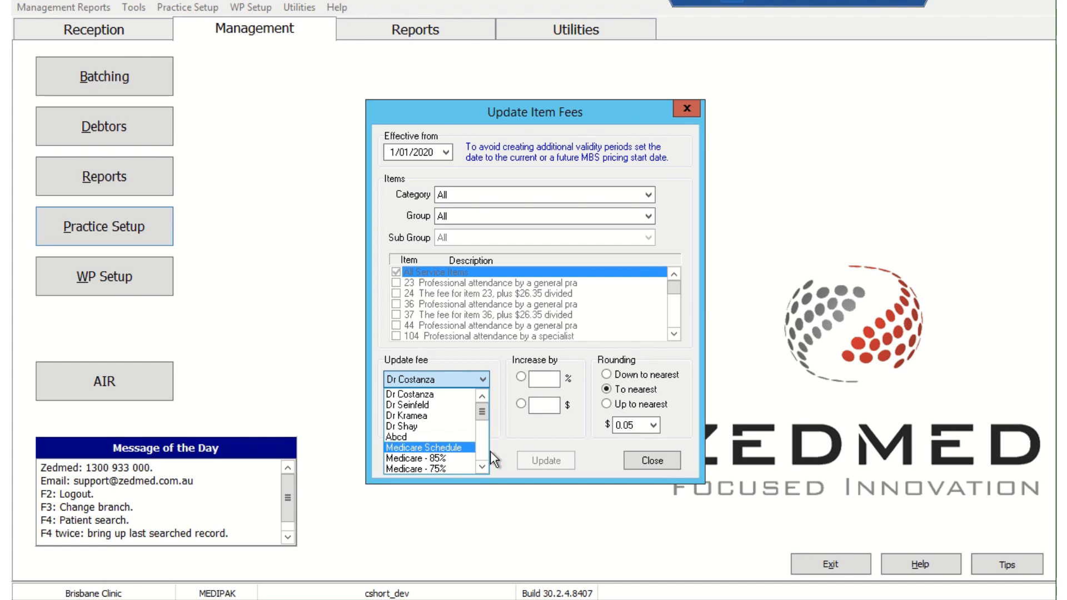
pyautogui.click(482, 468)
pyautogui.click(481, 468)
pyautogui.click(482, 468)
pyautogui.click(482, 469)
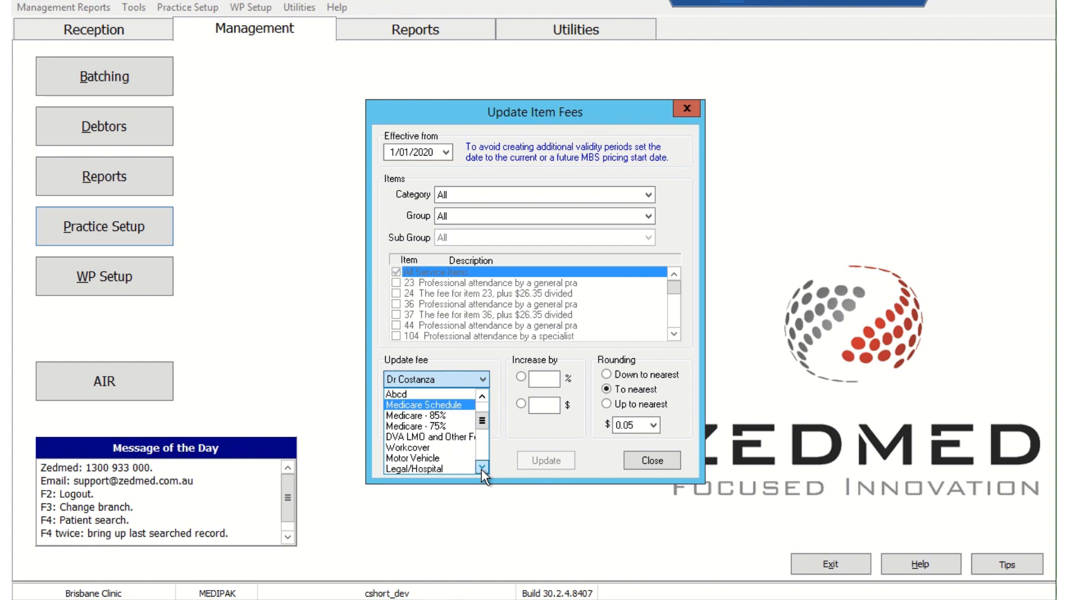
pyautogui.click(452, 437)
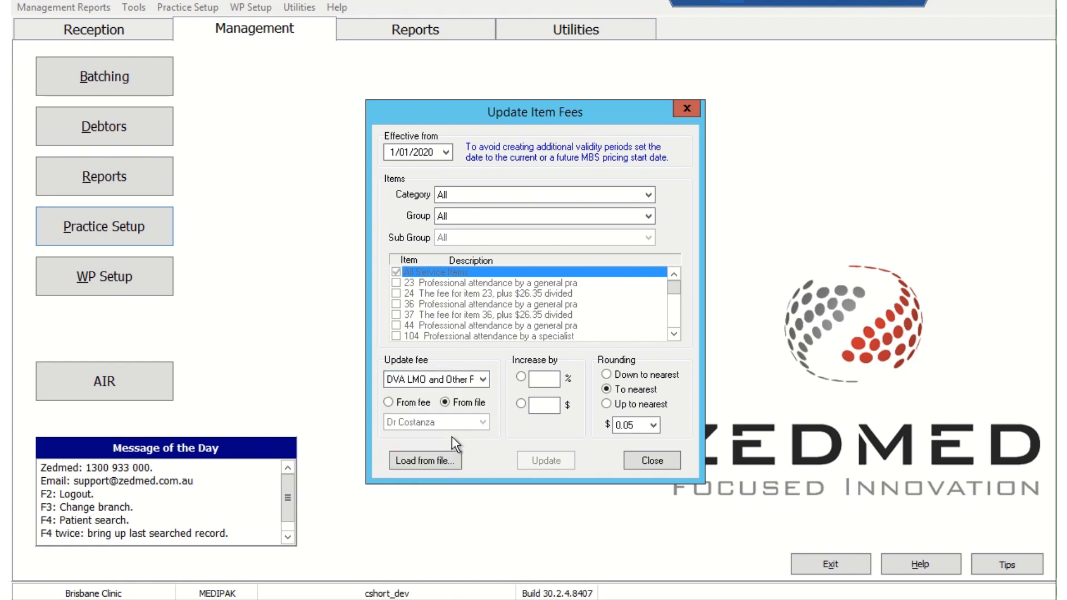
# Load the DVA LMO Jan20 file from the Desktop's Fee Updates folder with all file types listed, accepting the effective date.
pyautogui.click(436, 472)
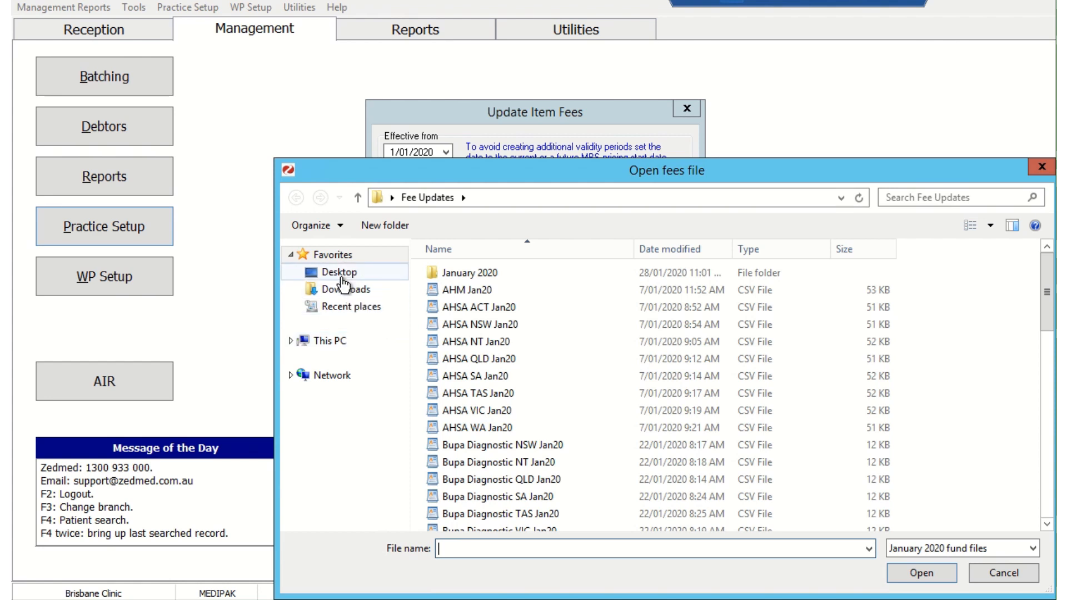
pyautogui.click(344, 283)
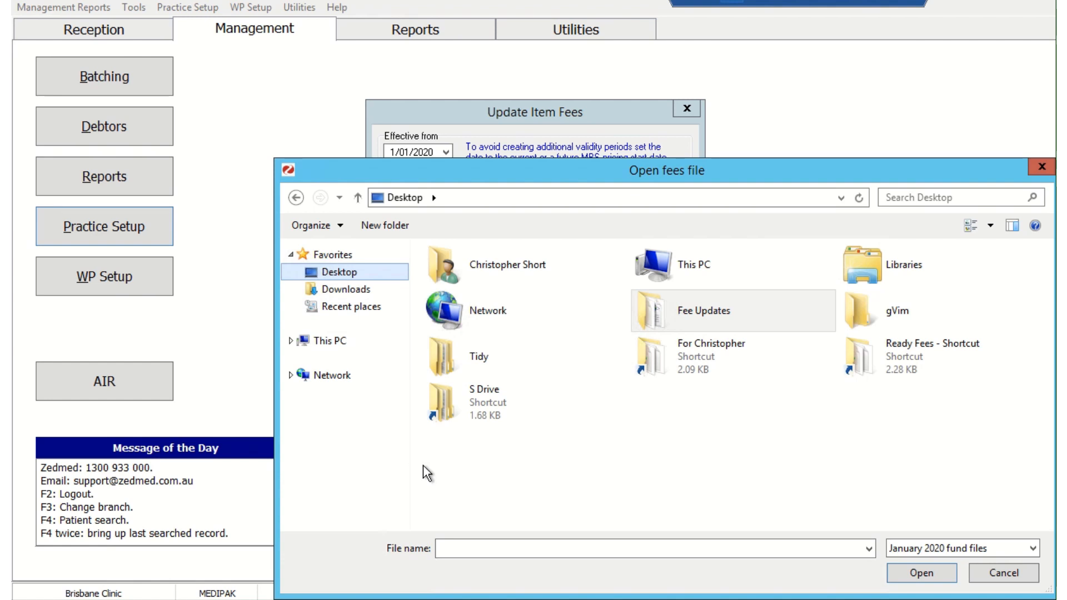
pyautogui.doubleClick(687, 311)
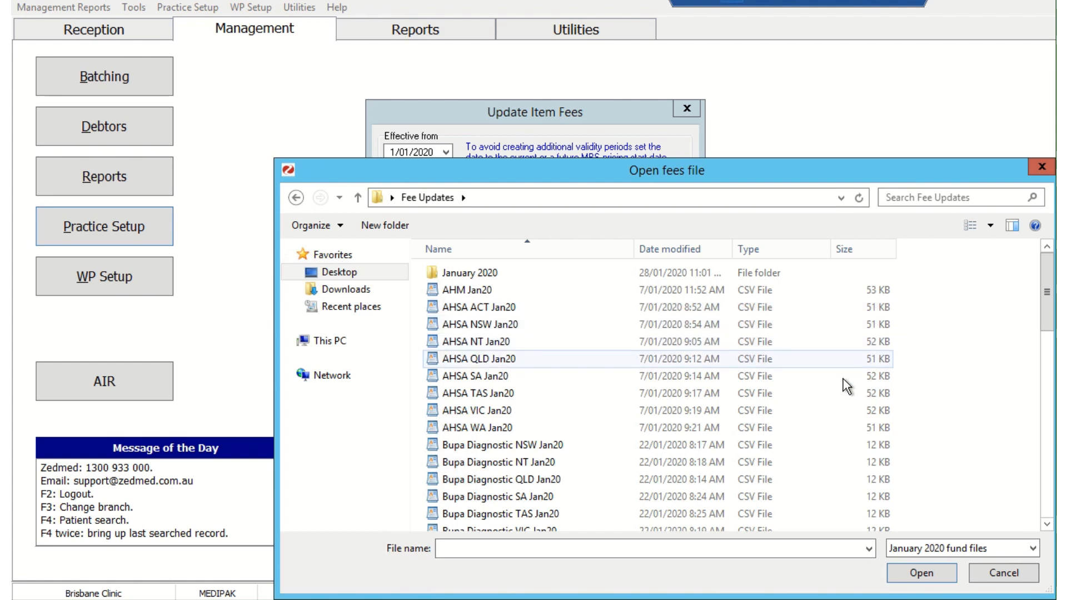
pyautogui.click(1032, 549)
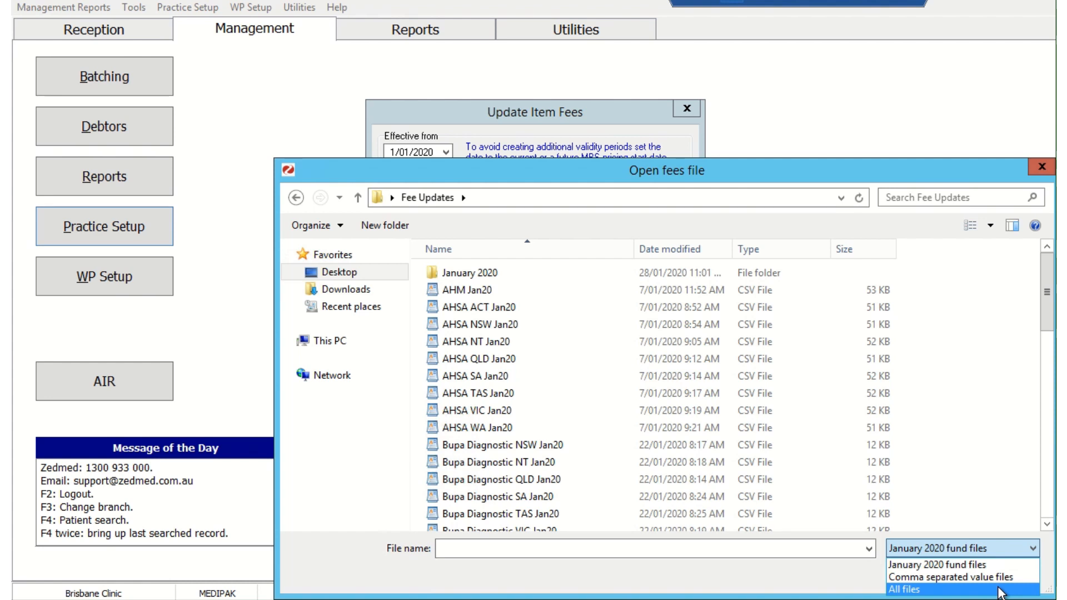
pyautogui.click(998, 591)
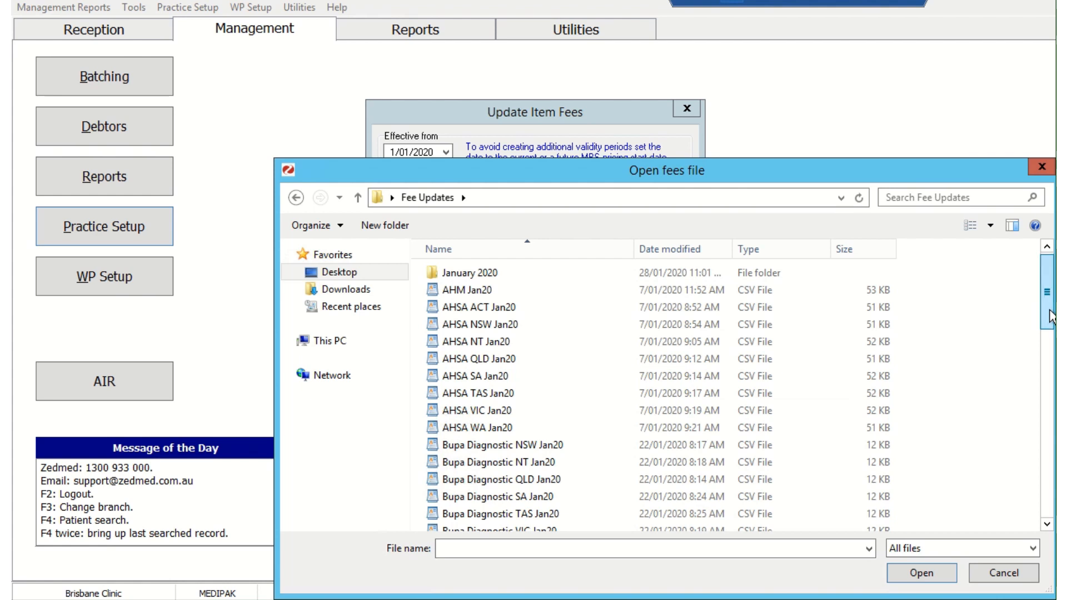
pyautogui.moveTo(1050, 312); pyautogui.dragTo(1050, 434)
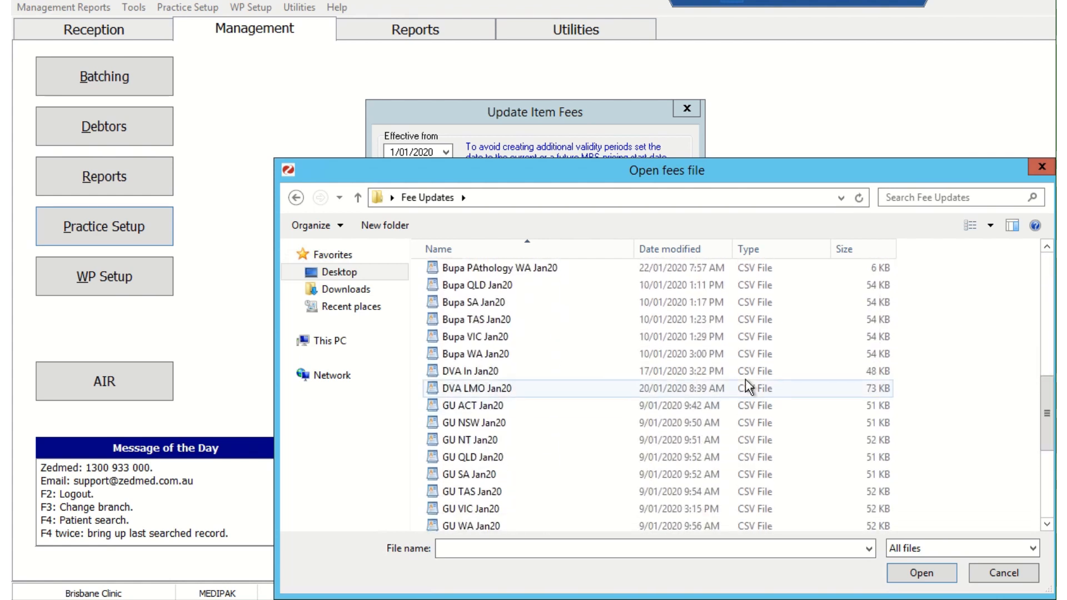
pyautogui.click(519, 394)
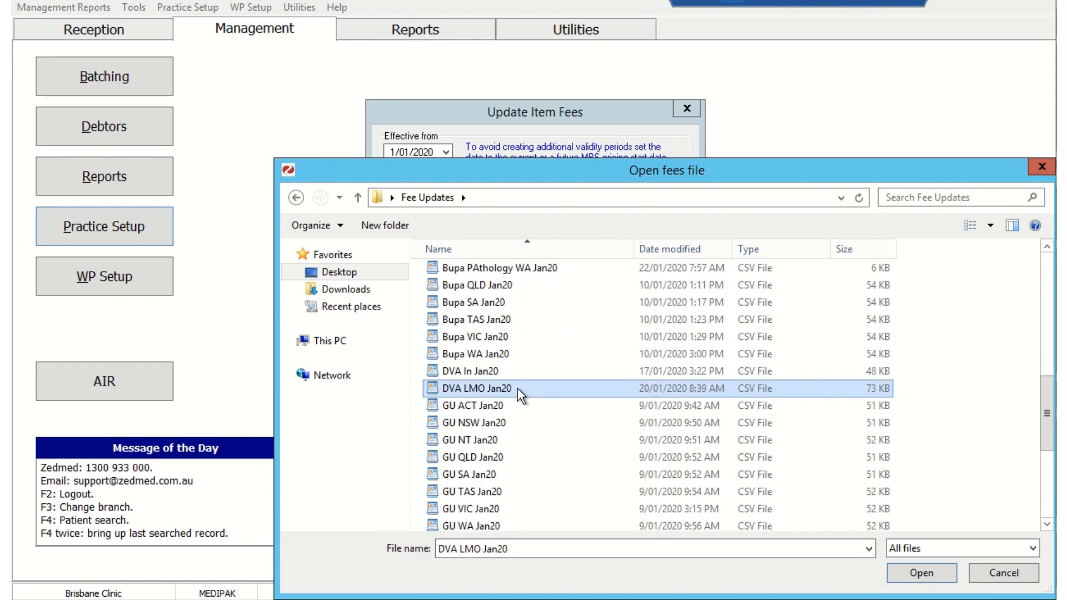
pyautogui.click(916, 574)
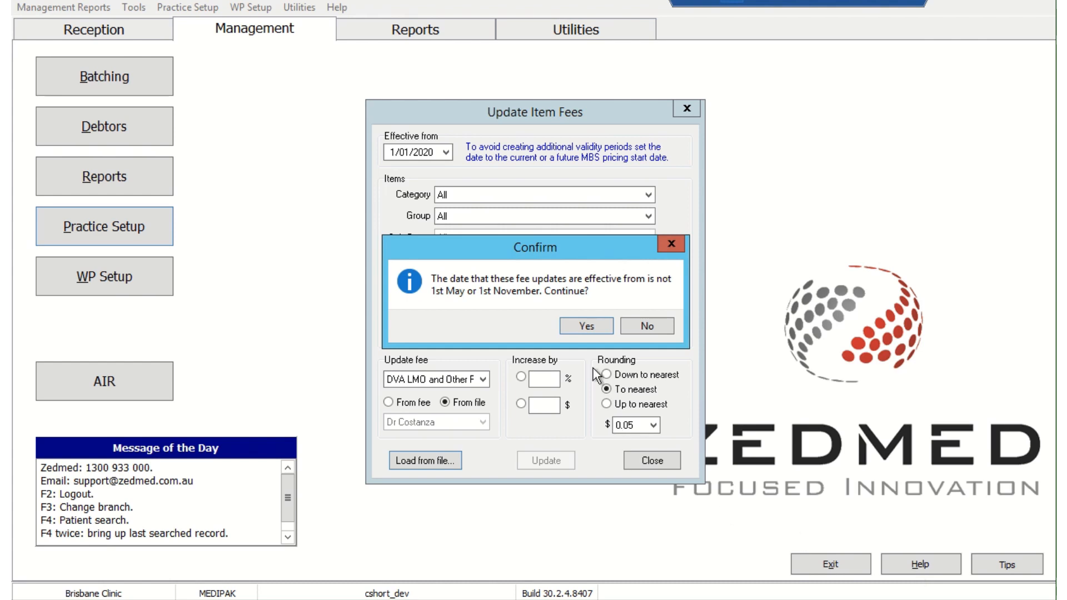
pyautogui.click(581, 327)
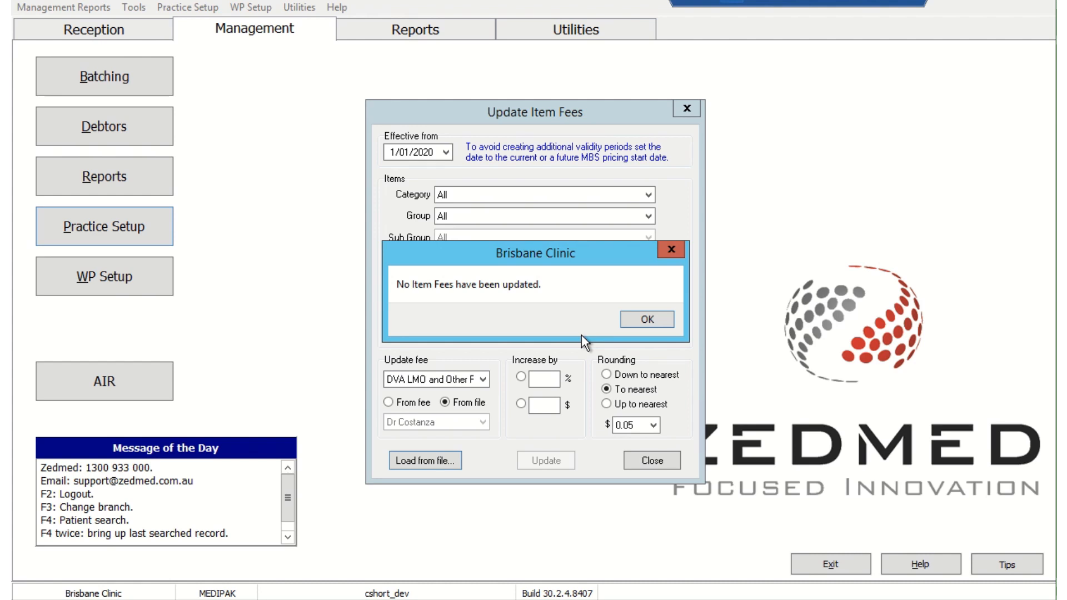
pyautogui.click(635, 322)
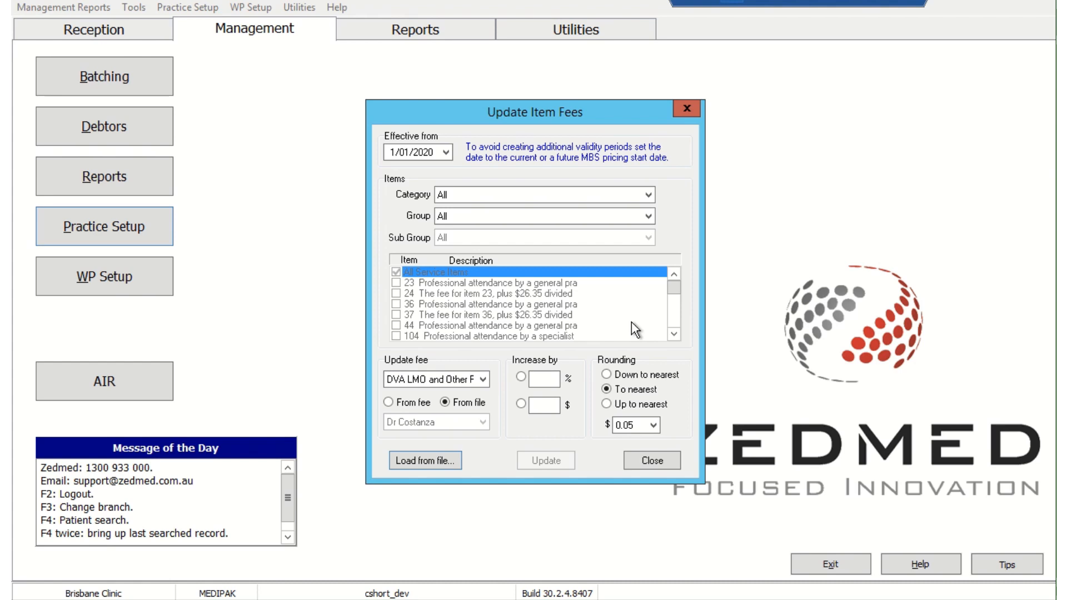
# Review the other fee types available for updating, keep the current choice and close the Update Item Fees dialog.
pyautogui.click(472, 380)
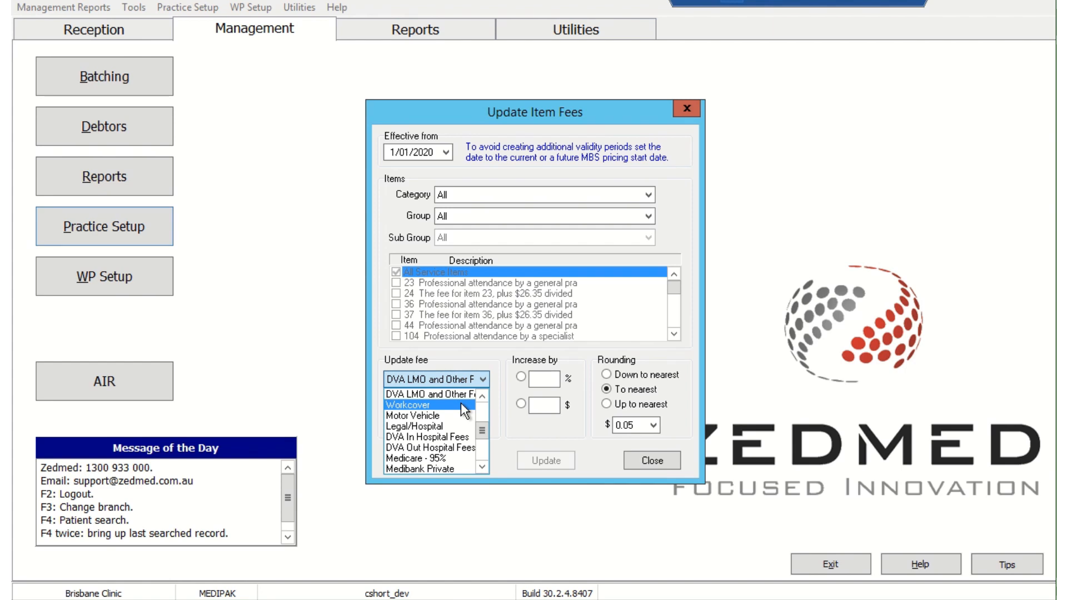
pyautogui.click(505, 415)
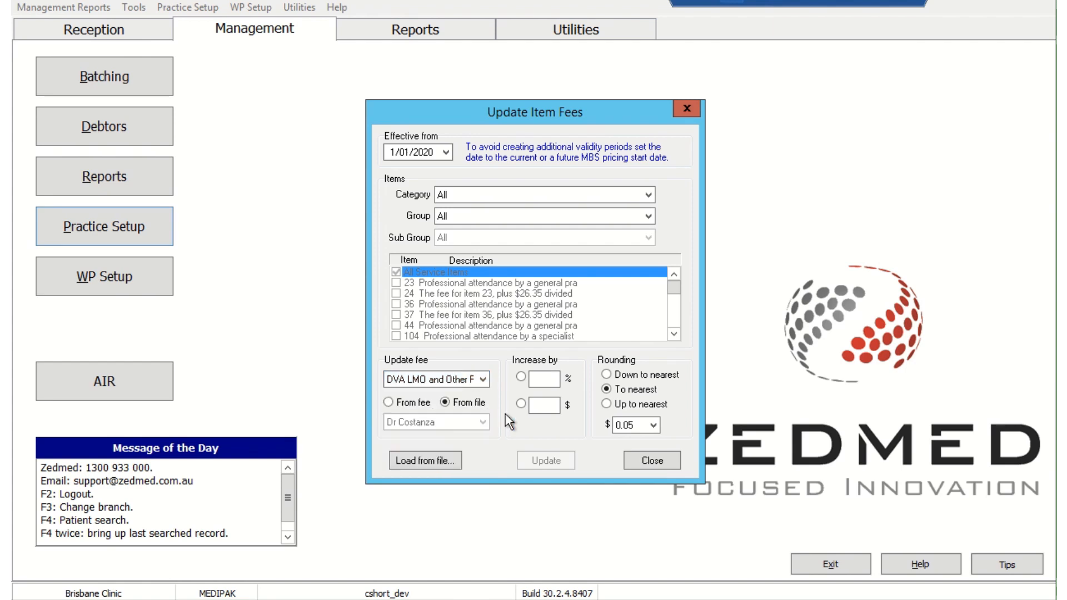
pyautogui.click(672, 465)
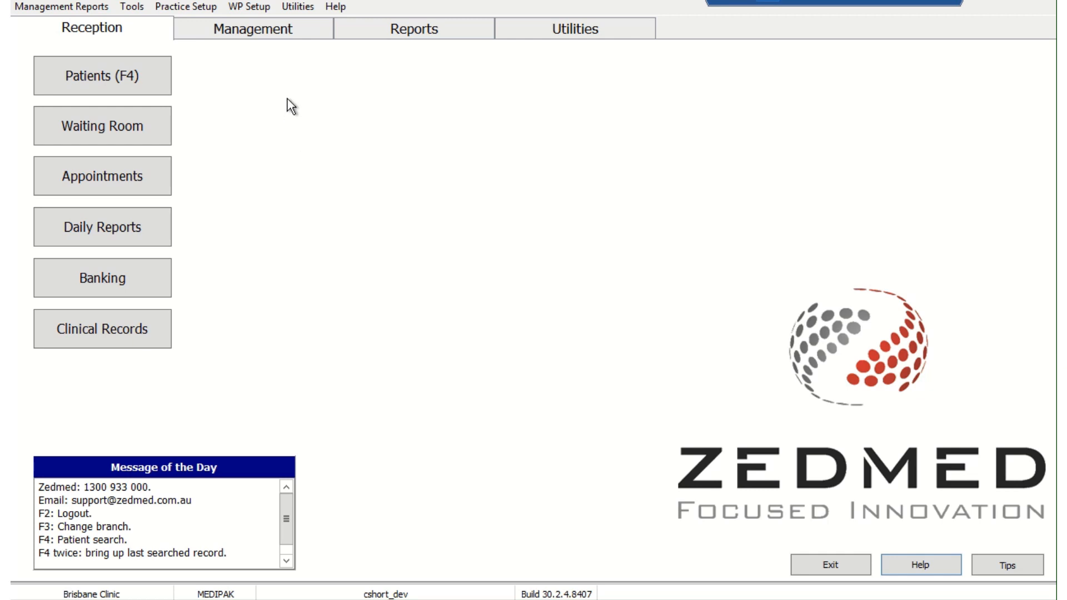
# Open Item Details from the practice's item setup and find item 23 to check its updated standard fees.
pyautogui.click(225, 30)
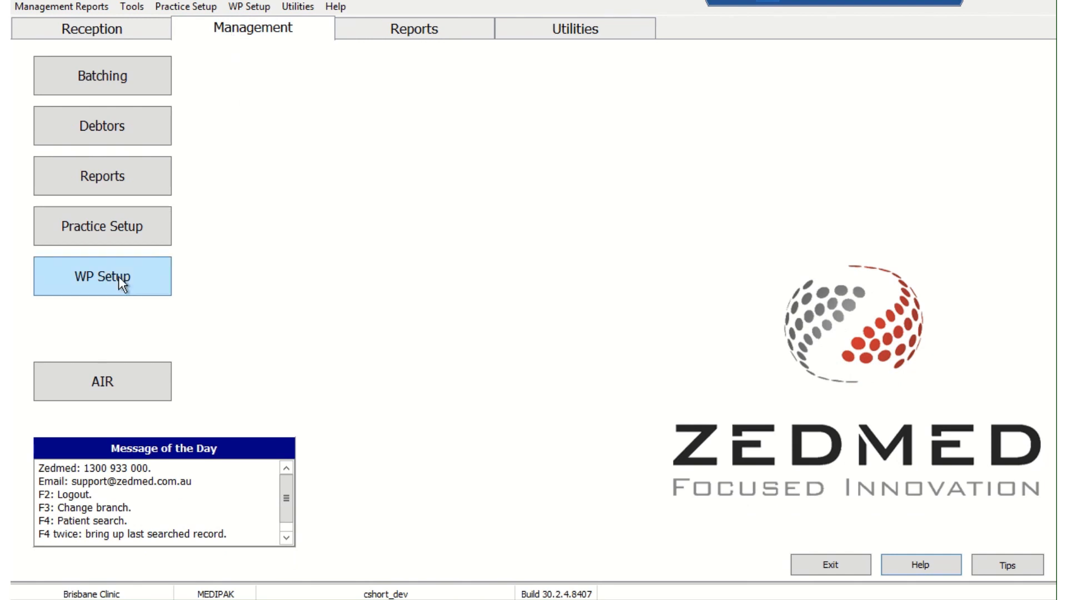
pyautogui.click(113, 223)
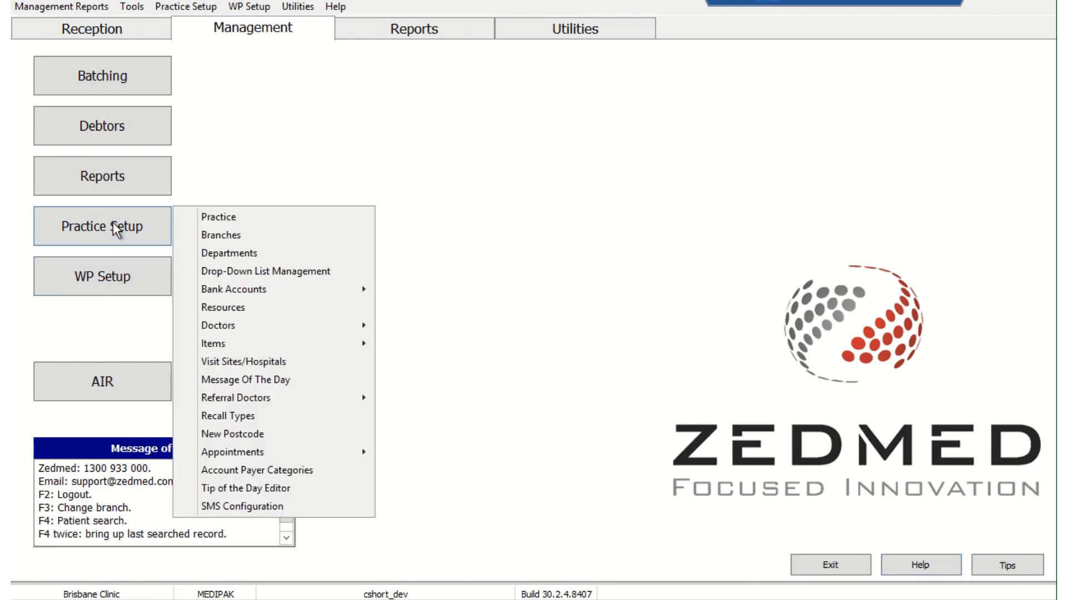
pyautogui.moveTo(289, 344)
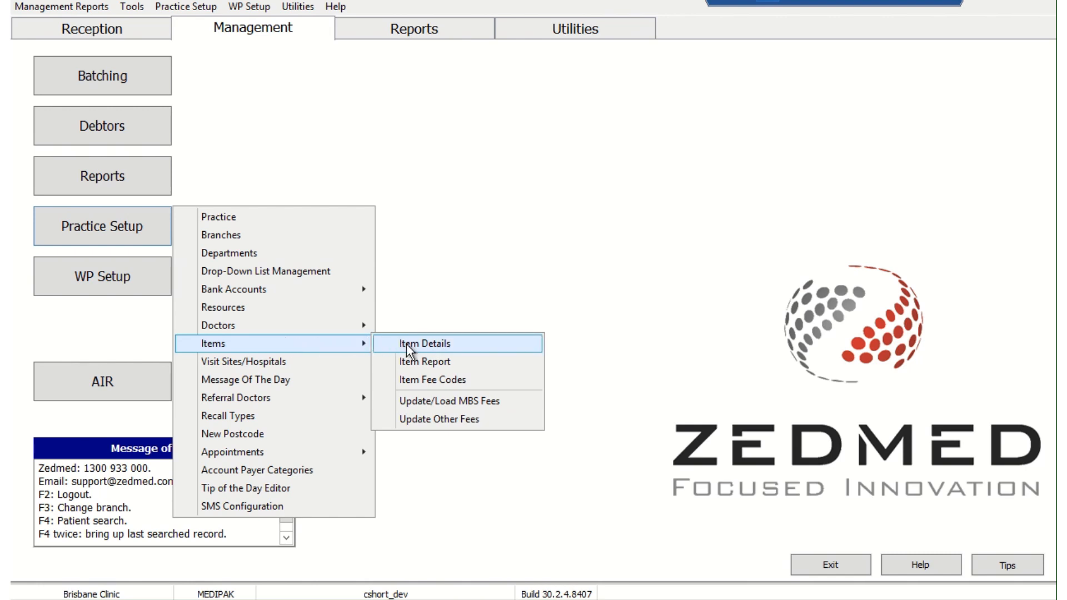
pyautogui.click(424, 344)
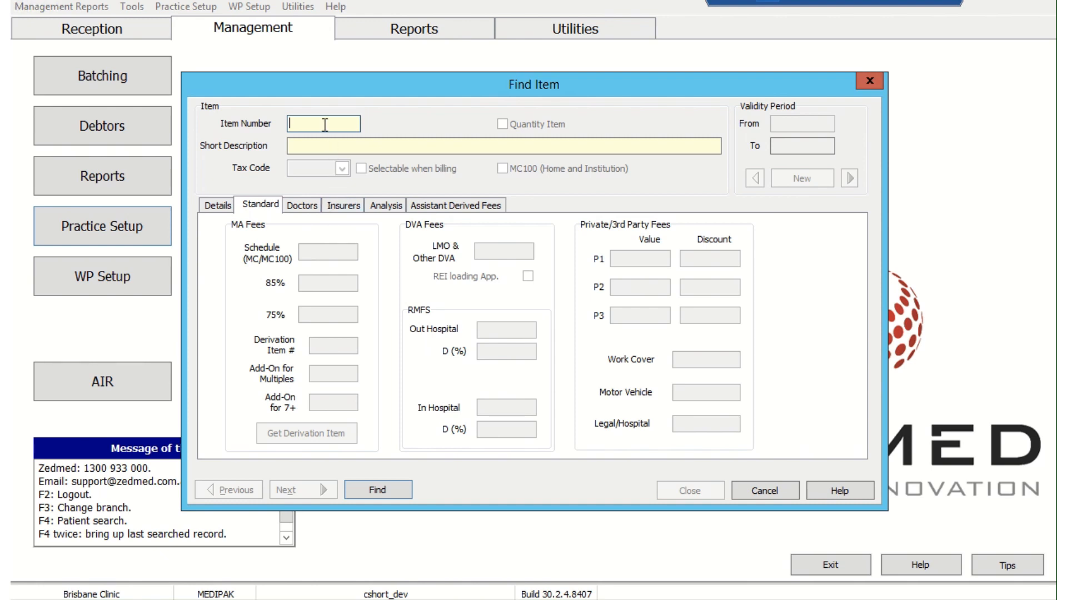
pyautogui.write('23')
pyautogui.press('Return')
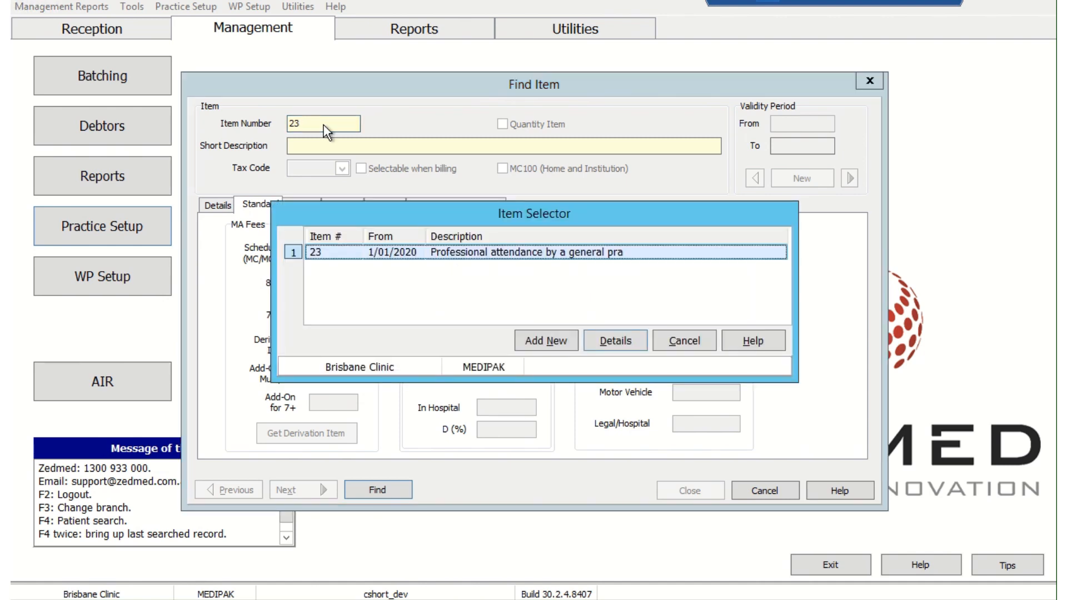
pyautogui.press('Return')
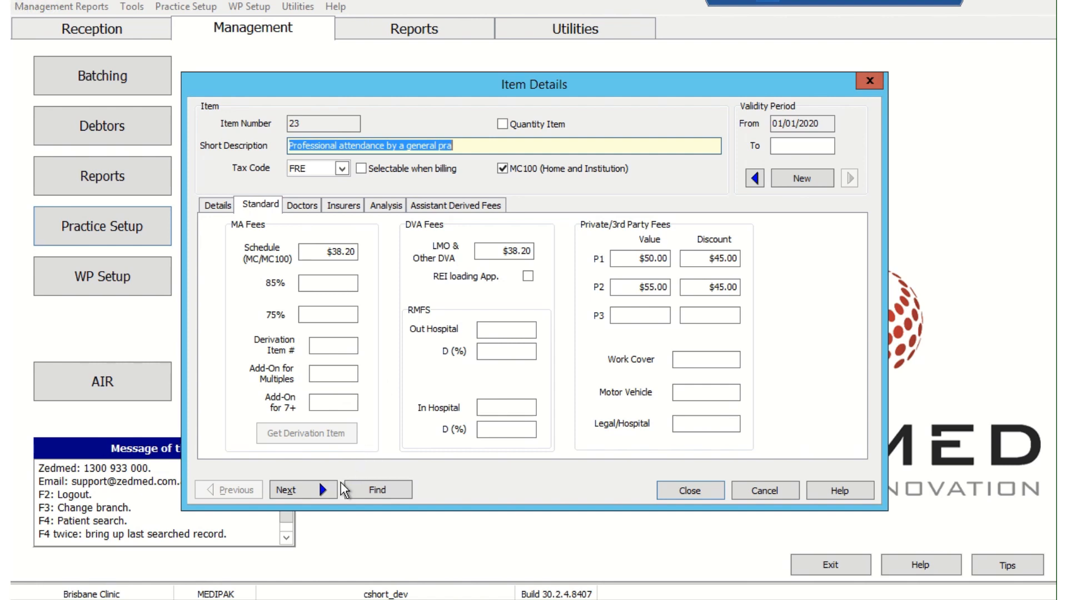
# Go to item 24, get its derivation item, and check both add-on fees against the amounts in its full description.
pyautogui.click(315, 488)
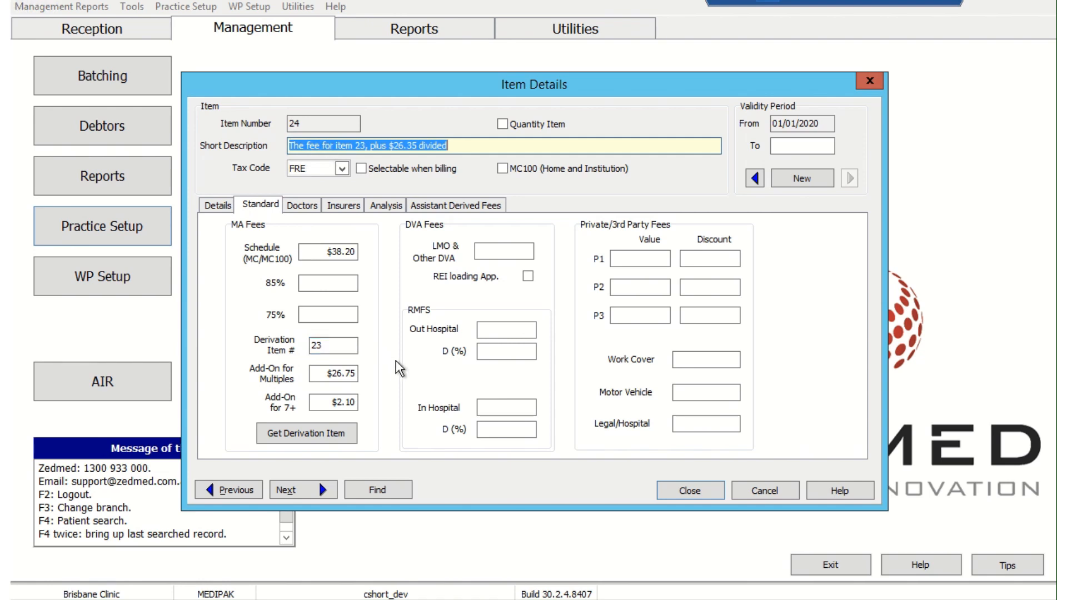
pyautogui.click(285, 439)
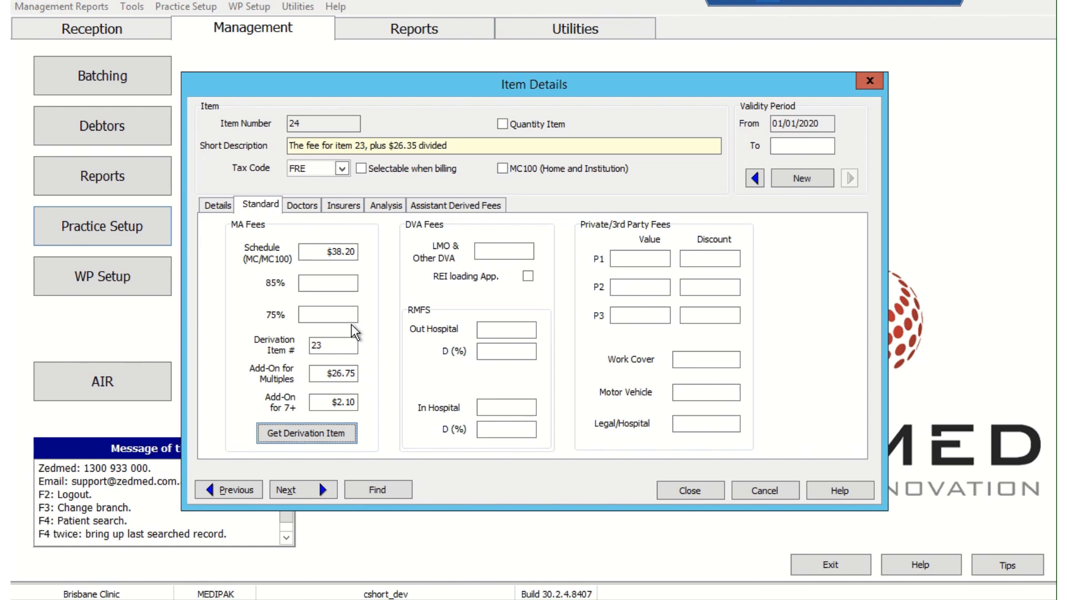
pyautogui.click(219, 210)
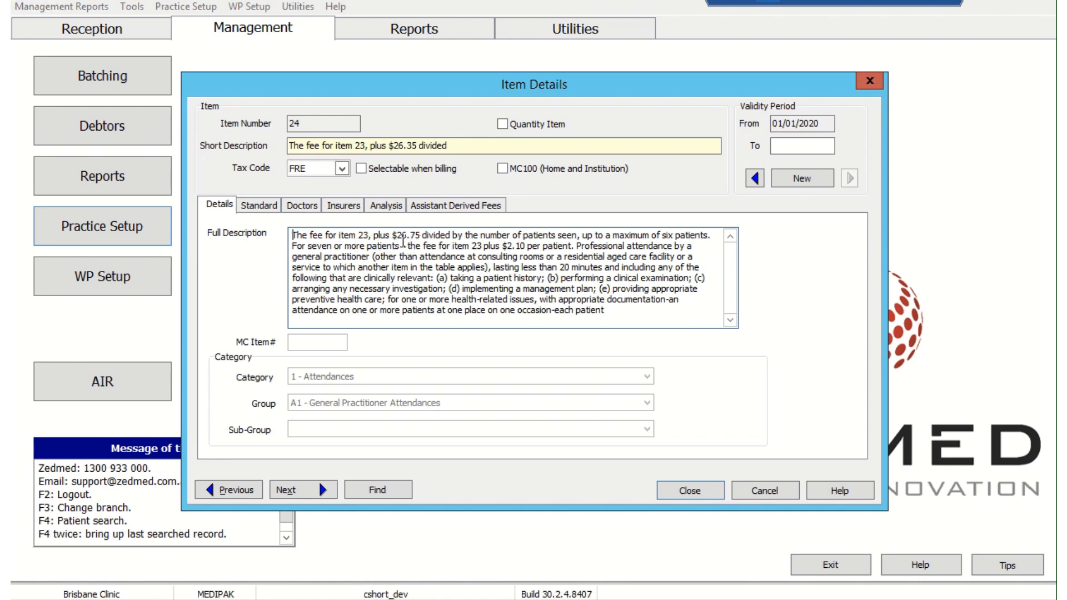
pyautogui.moveTo(393, 235); pyautogui.dragTo(429, 236)
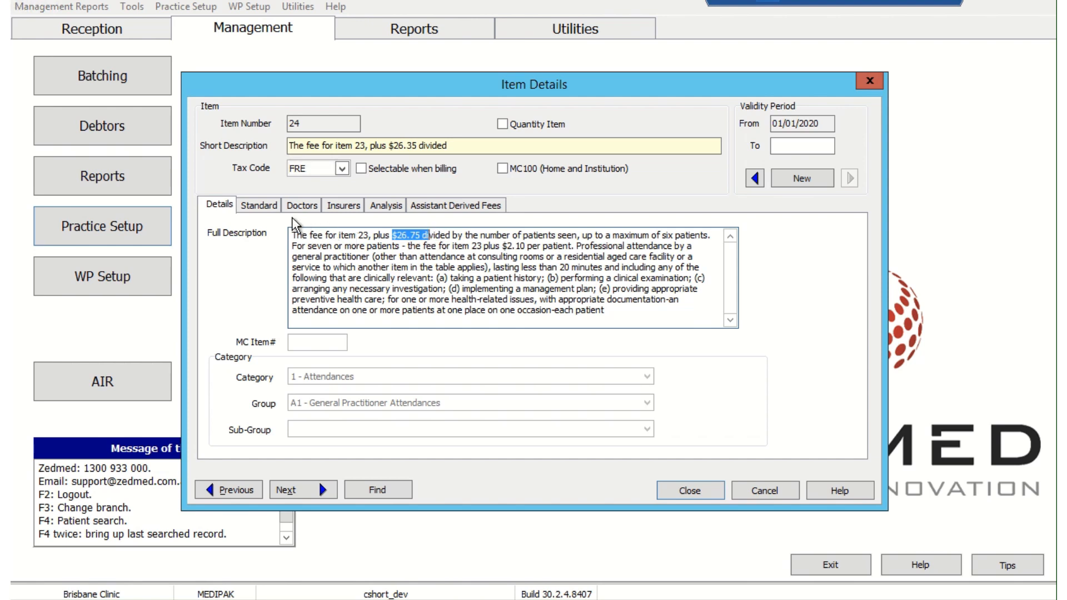
pyautogui.click(260, 205)
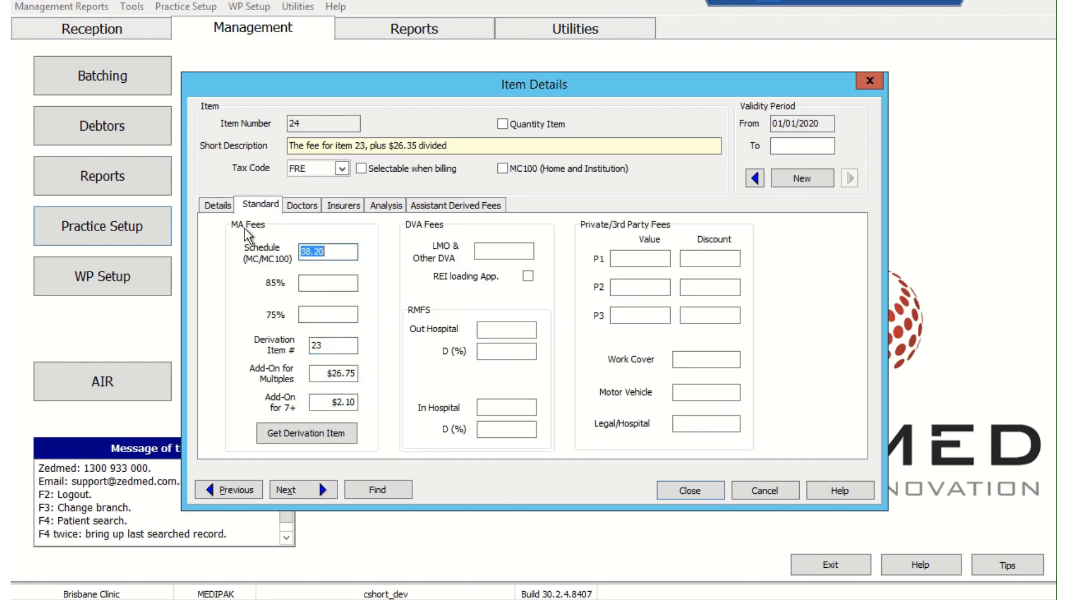
pyautogui.click(218, 205)
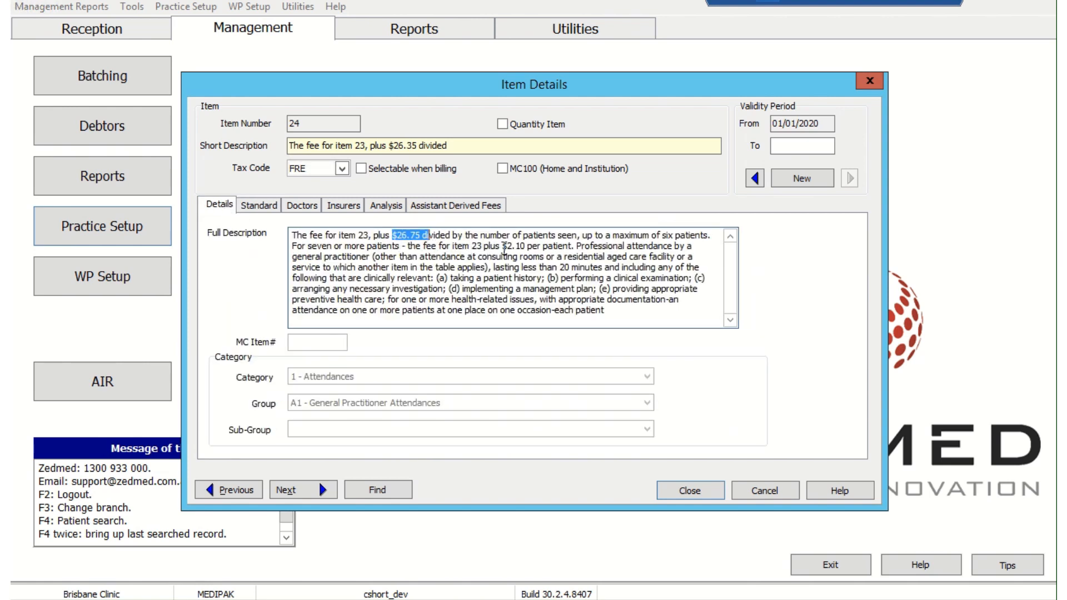
pyautogui.moveTo(501, 245); pyautogui.dragTo(526, 245)
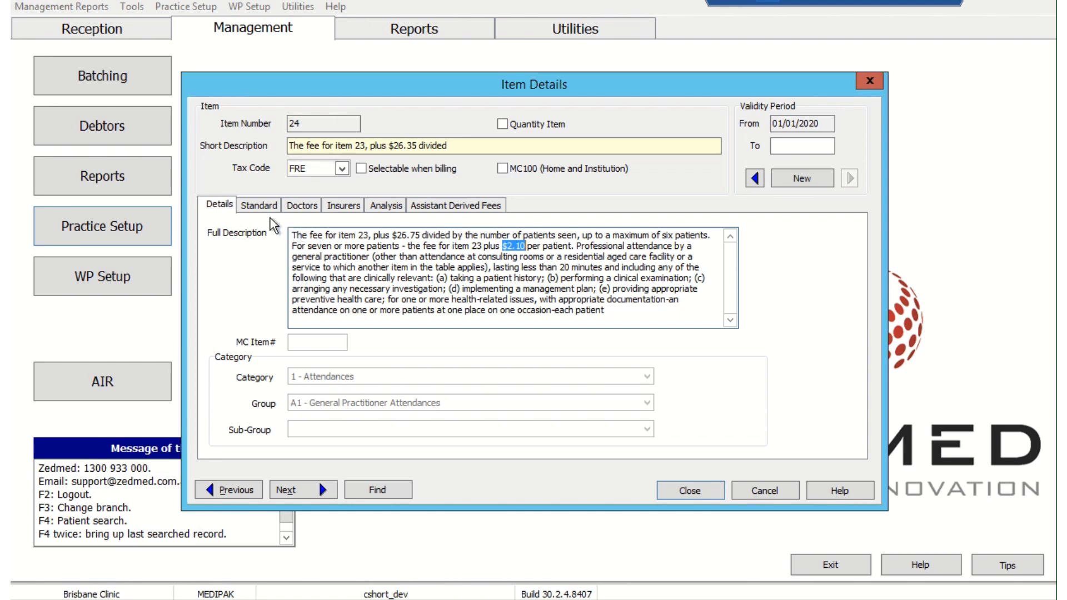
pyautogui.click(260, 205)
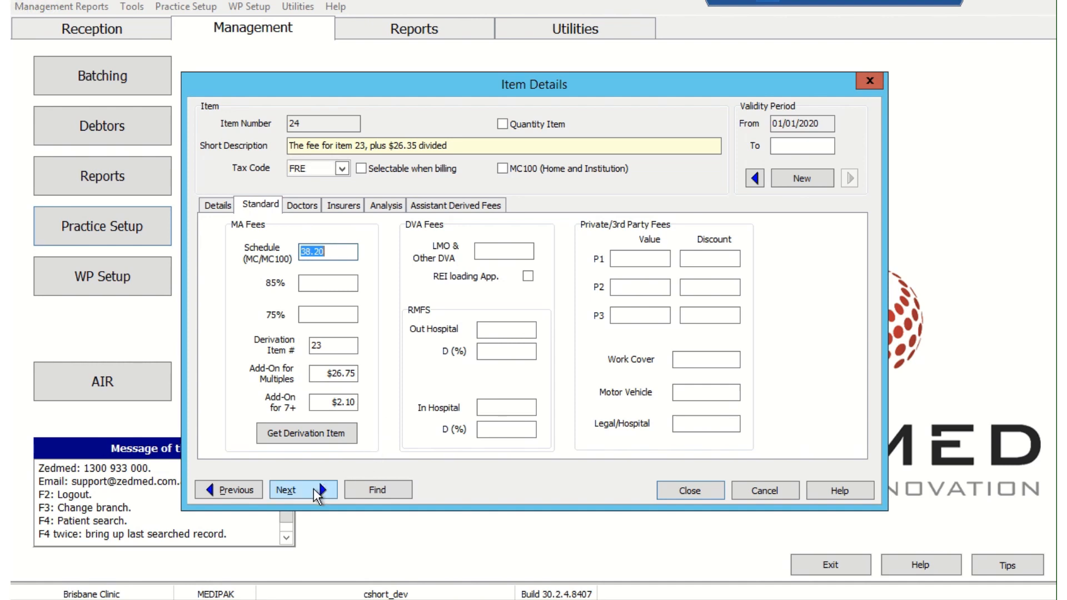
# Go to item 37, get its derivation item, and check both add-on fees against the amounts in its full description.
pyautogui.click(317, 489)
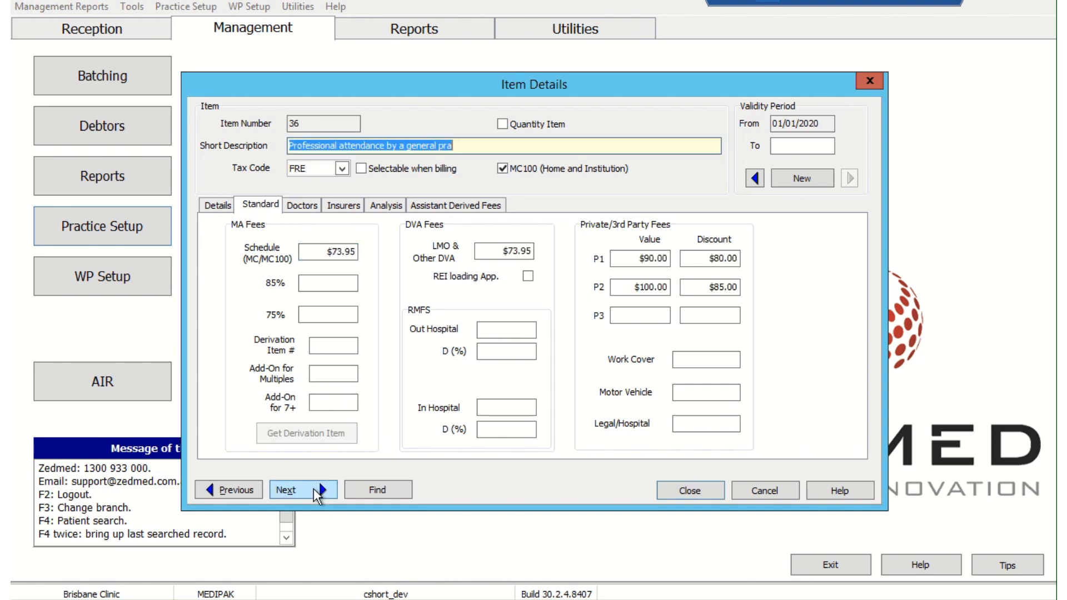
pyautogui.click(317, 490)
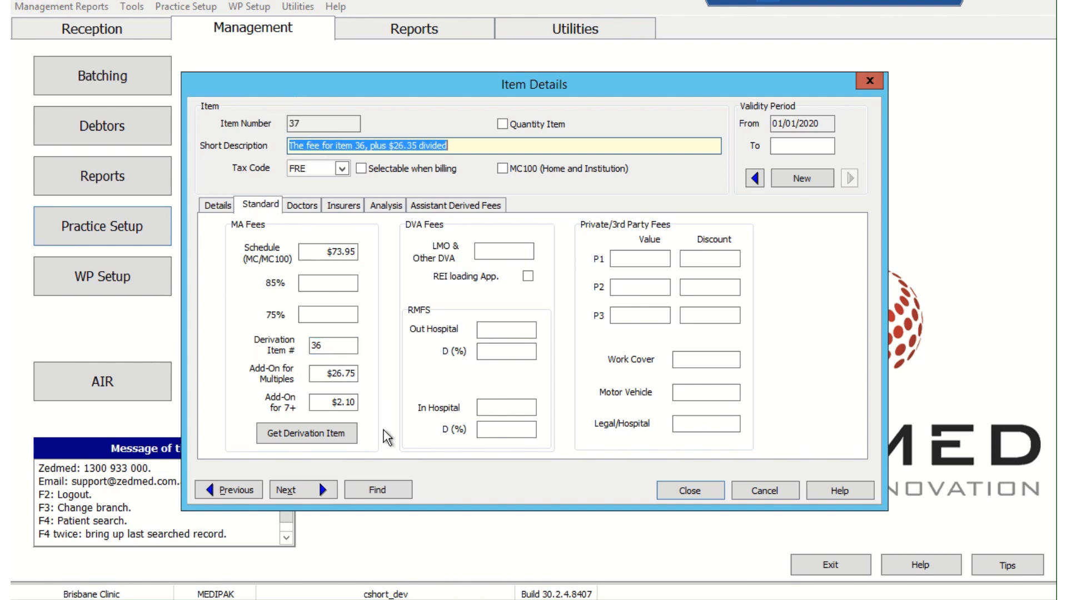
pyautogui.click(350, 436)
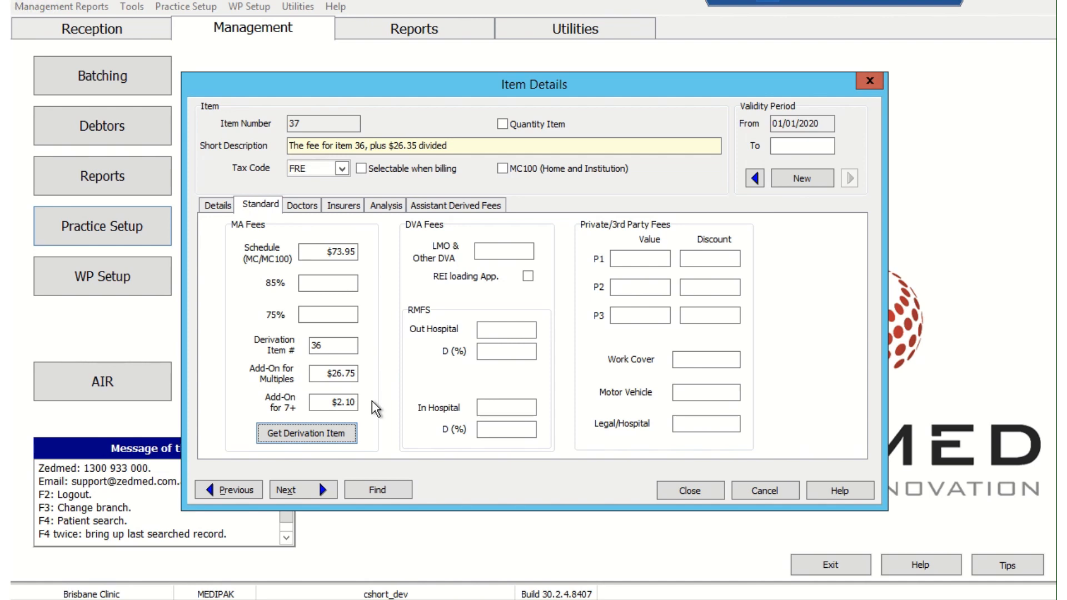
pyautogui.click(224, 205)
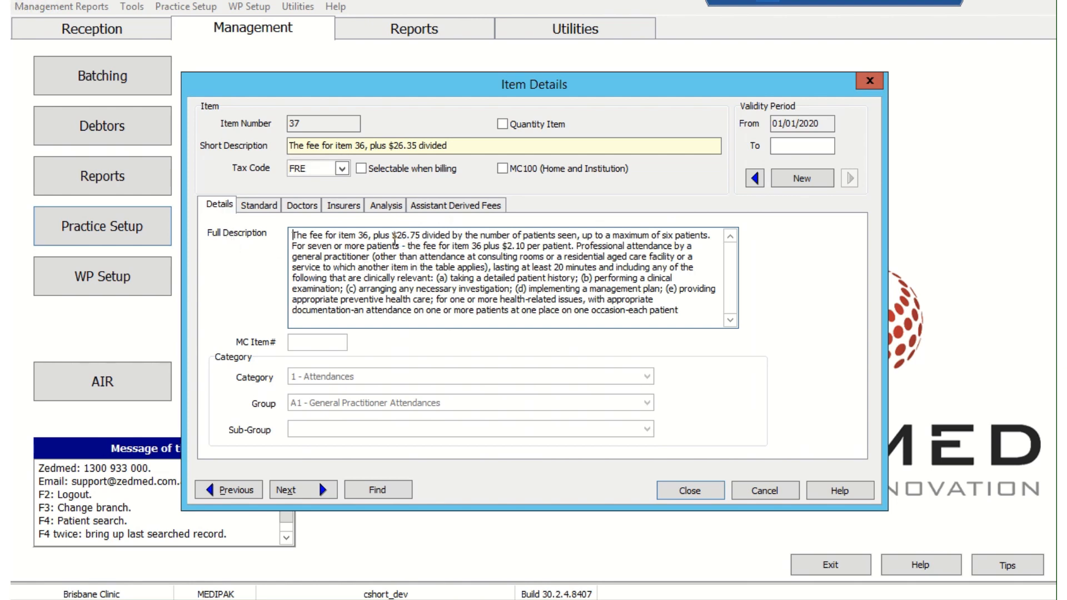
pyautogui.moveTo(420, 242); pyautogui.dragTo(388, 233)
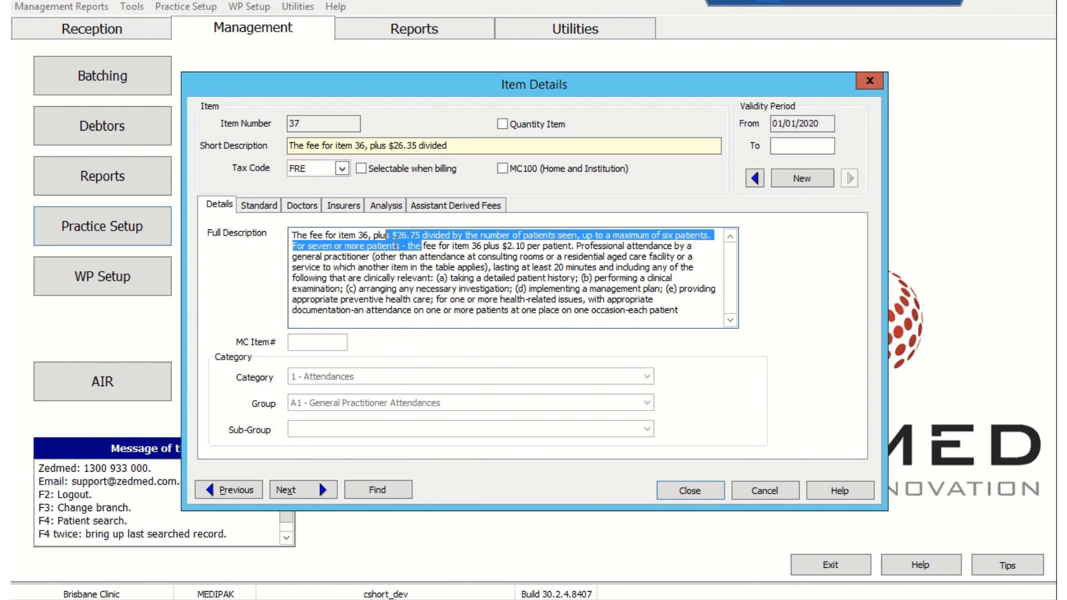
pyautogui.click(455, 268)
pyautogui.moveTo(500, 246); pyautogui.dragTo(527, 246)
pyautogui.click(528, 289)
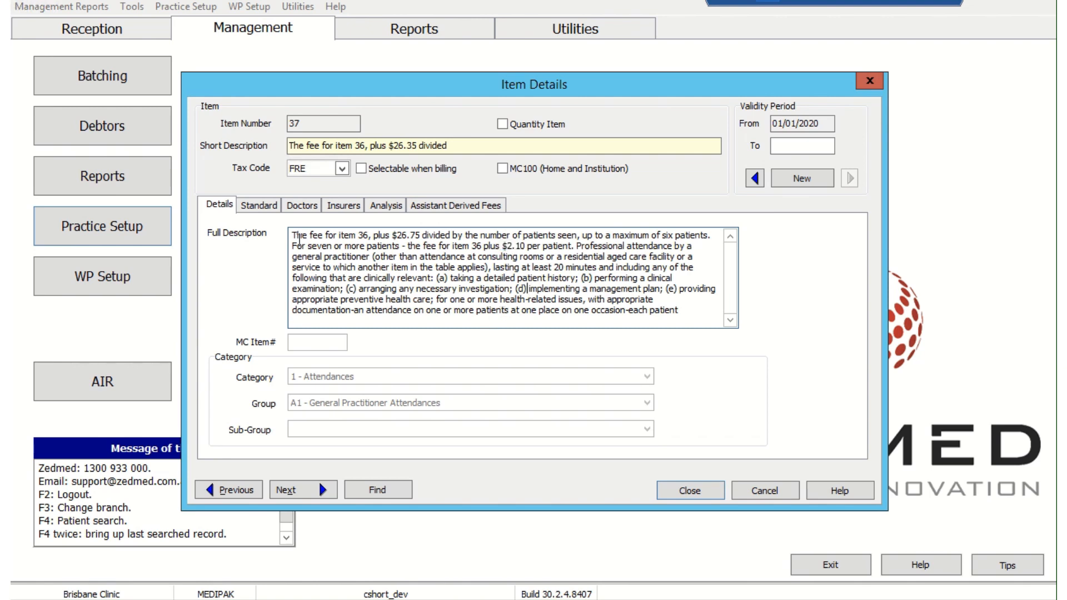
pyautogui.click(254, 209)
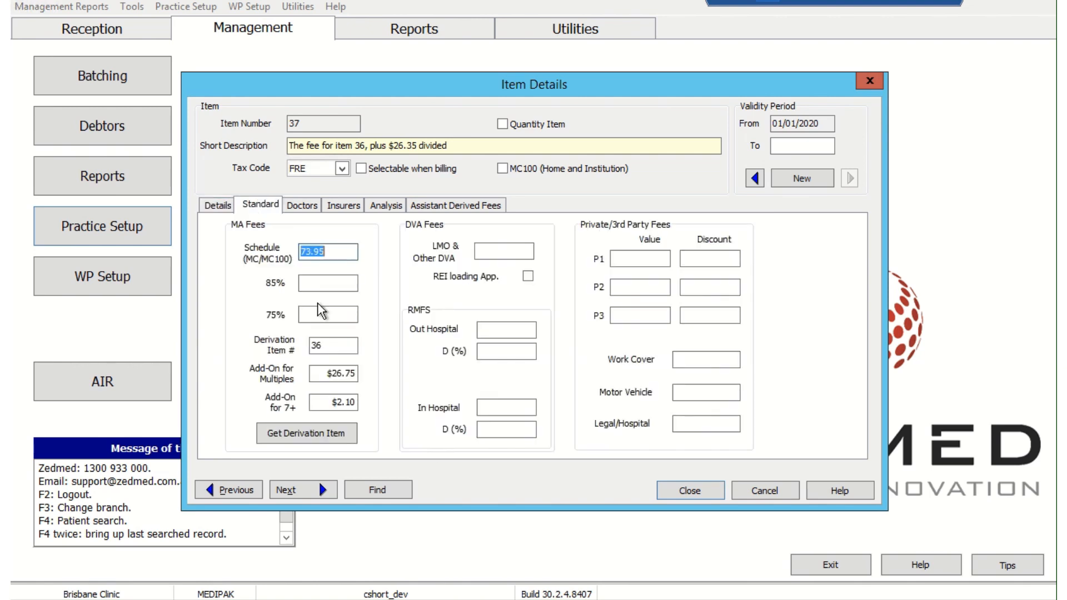
# Check the standard fees of the items following item 37, up to item 105, and close Item Details.
pyautogui.click(324, 490)
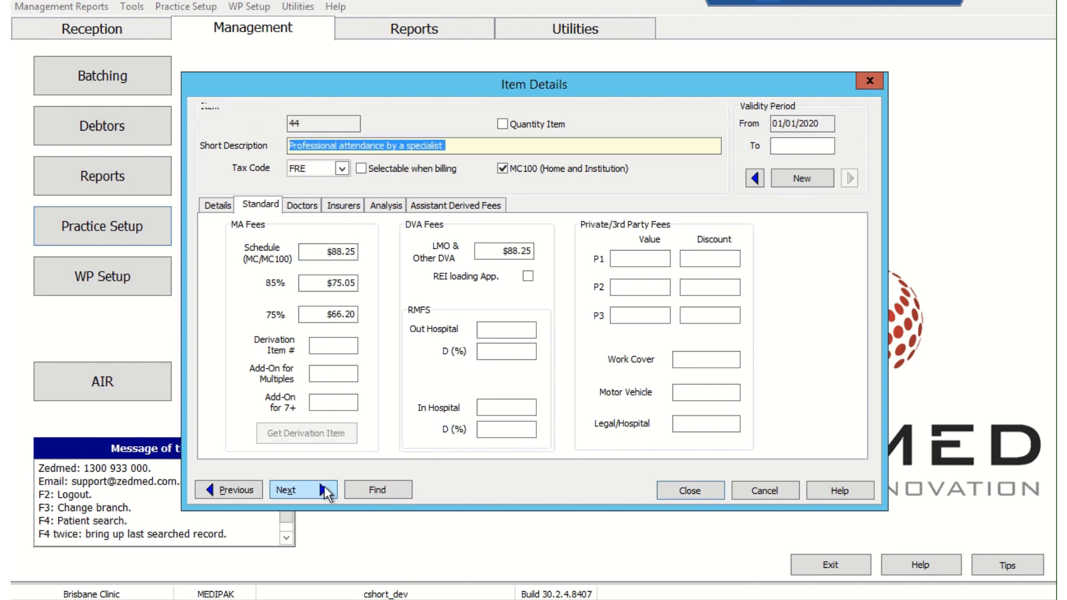
pyautogui.click(324, 490)
pyautogui.click(324, 490)
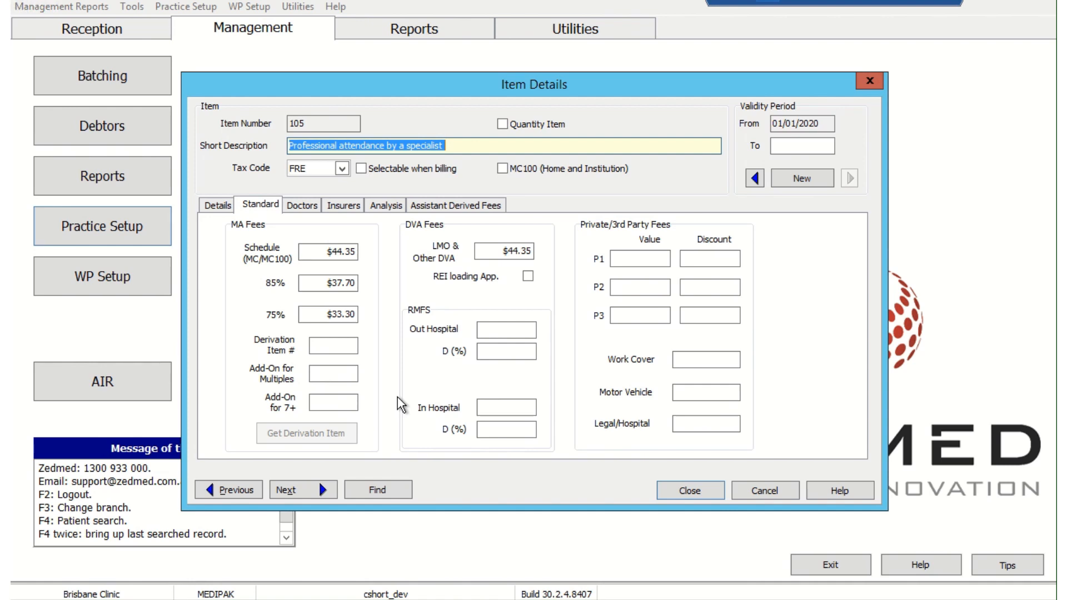
pyautogui.click(685, 489)
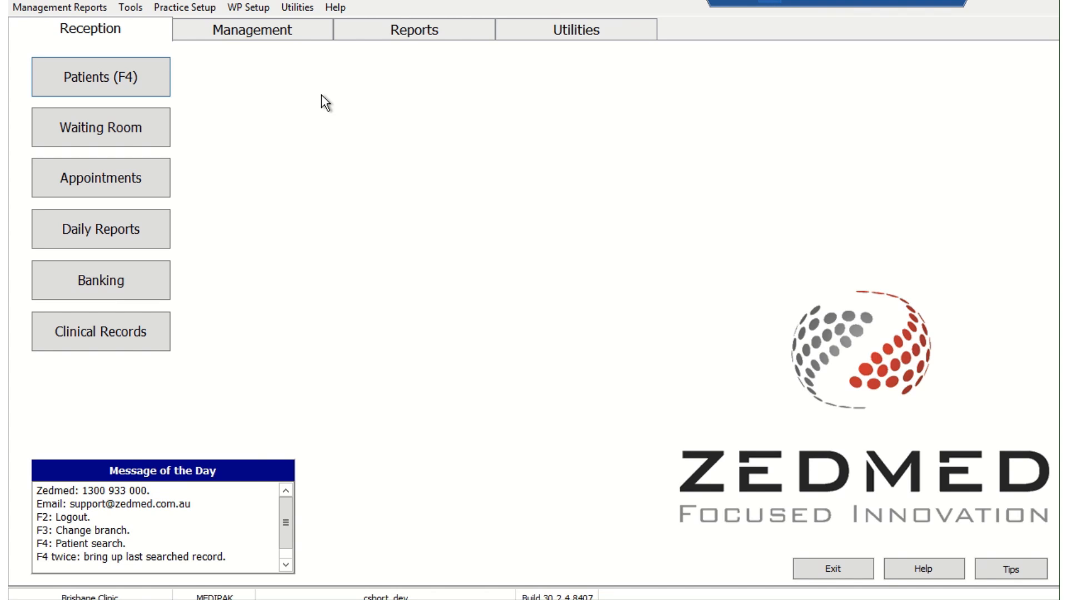
# Open Item Details from the practice's item setup and bring up the 01/01/2020 record of item 23.
pyautogui.click(274, 33)
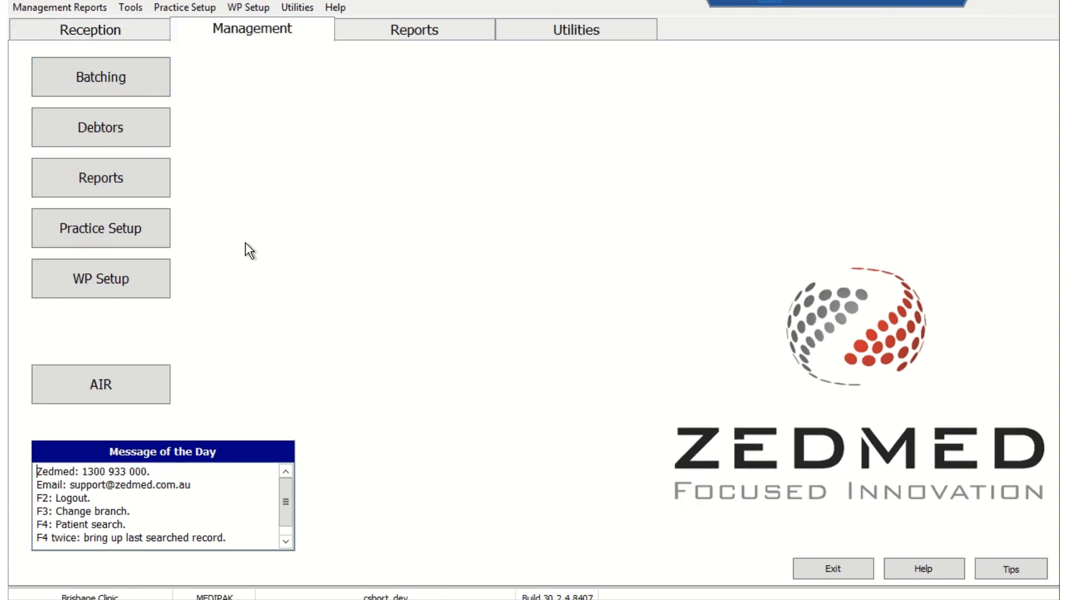
pyautogui.click(156, 245)
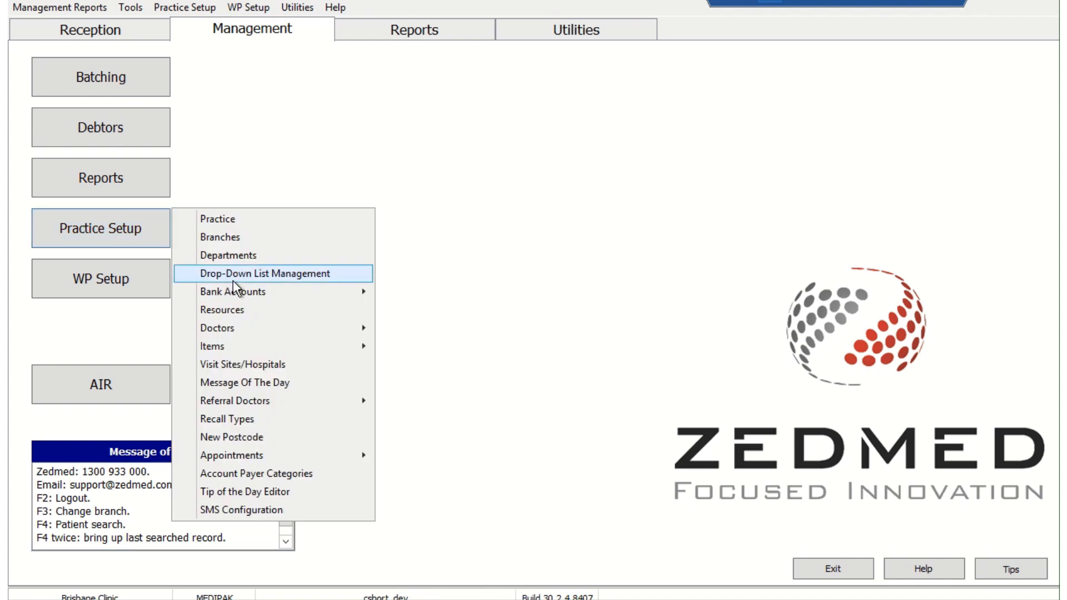
pyautogui.moveTo(268, 346)
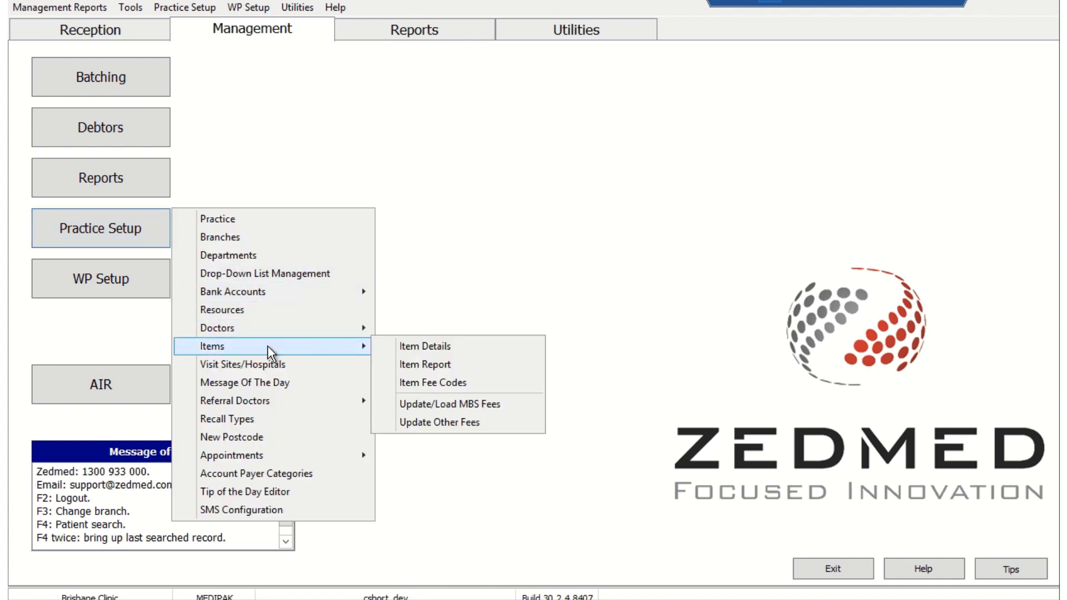
pyautogui.click(448, 352)
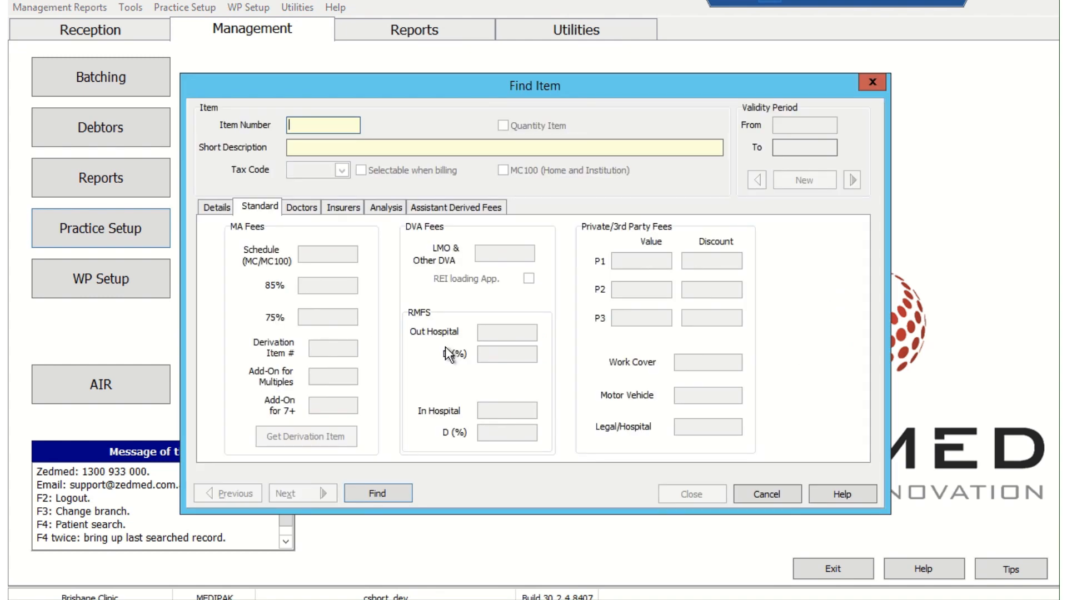
pyautogui.write('23')
pyautogui.press('Return')
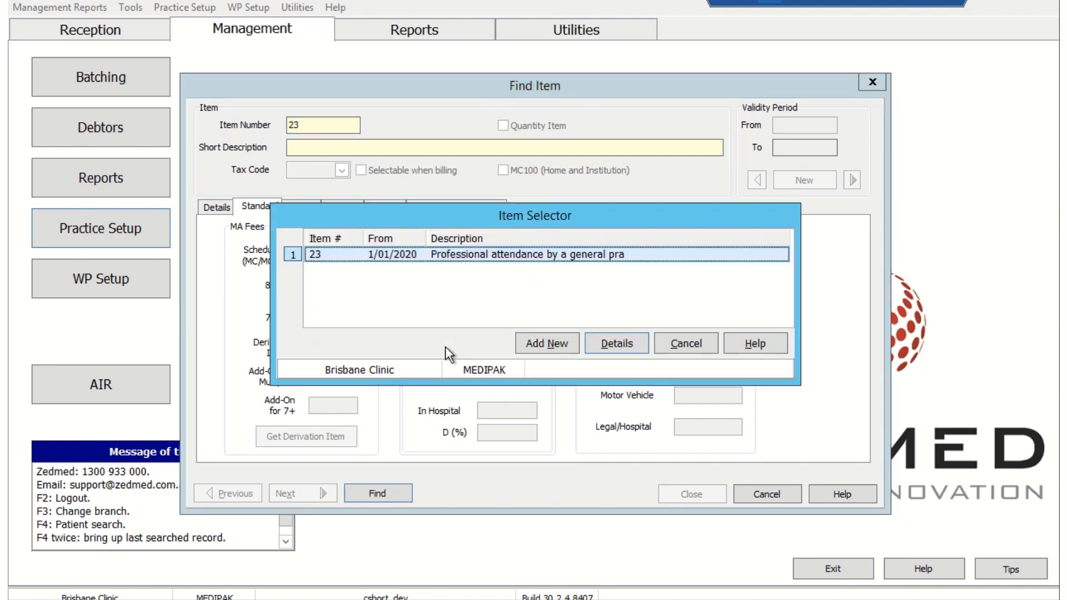
pyautogui.press('Return')
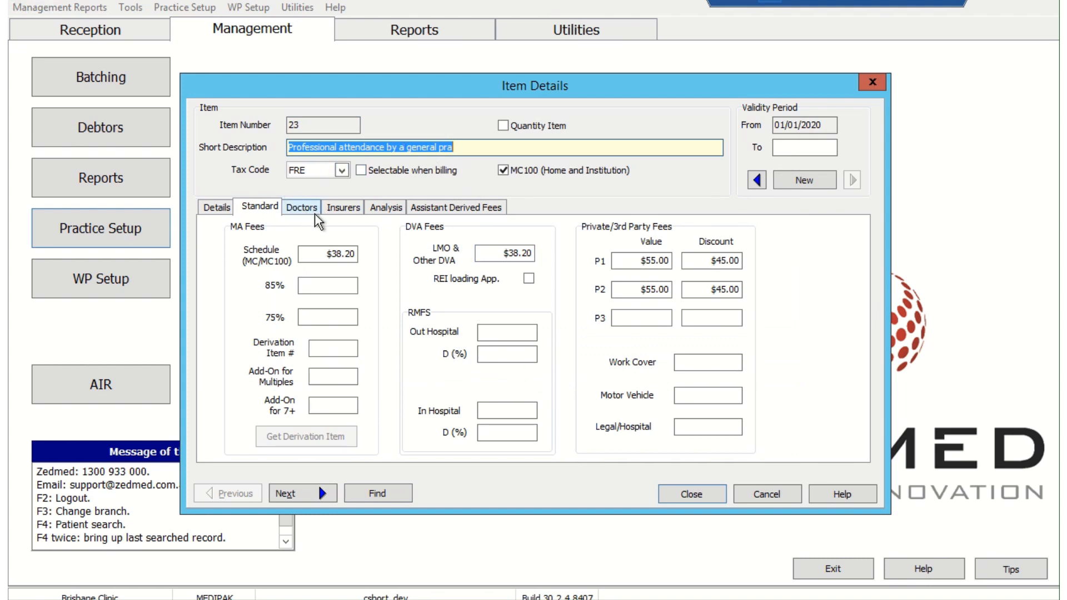
# In item 23's doctor fees, set the P2 doctor's fee value to $60.00 and discount to $50.00.
pyautogui.click(296, 206)
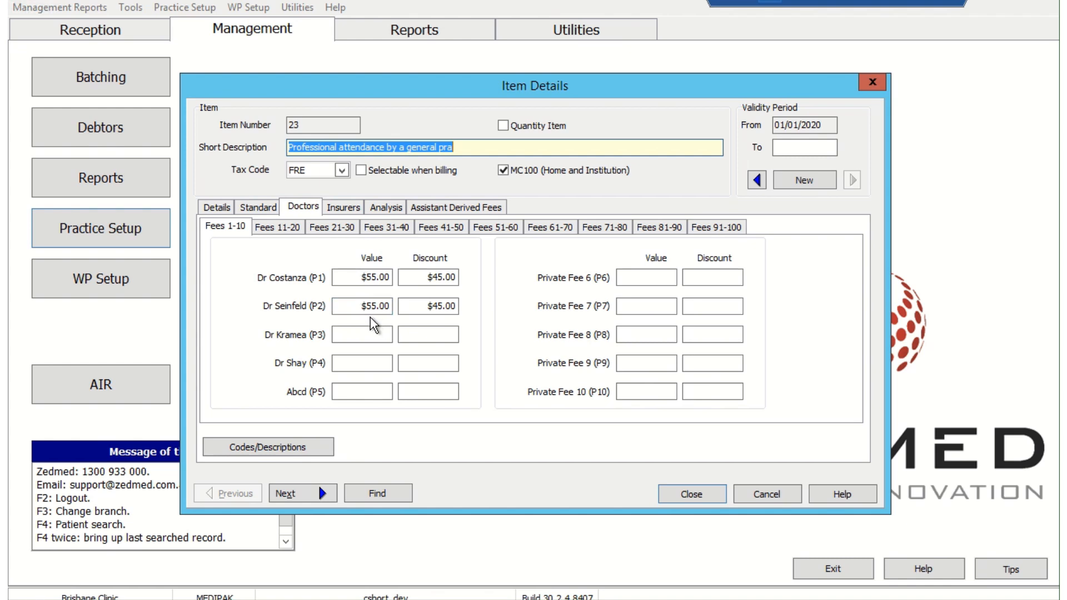
pyautogui.click(391, 308)
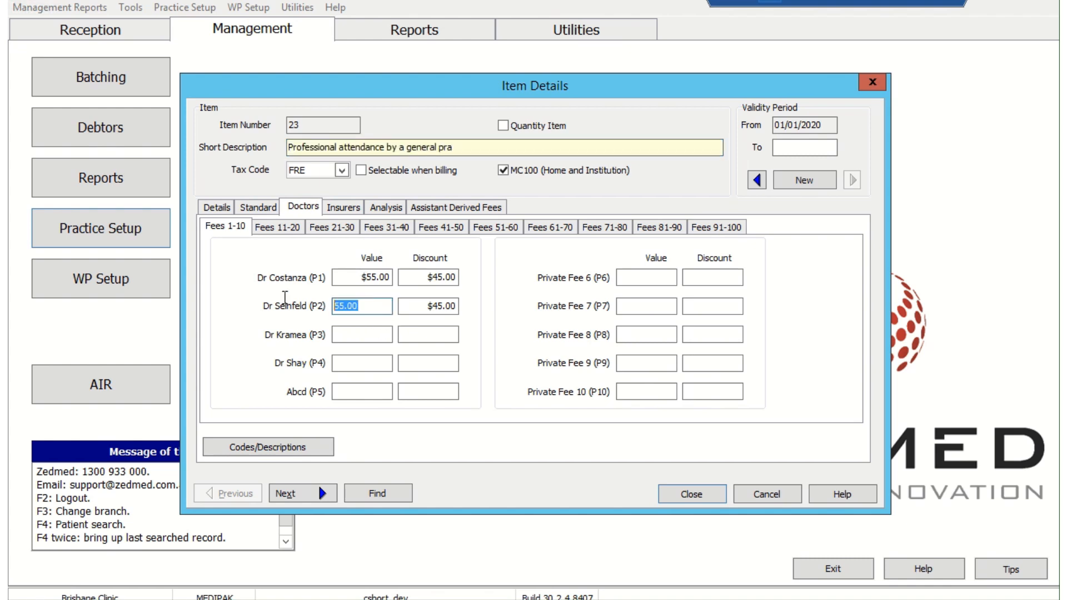
pyautogui.write('60')
pyautogui.click(451, 304)
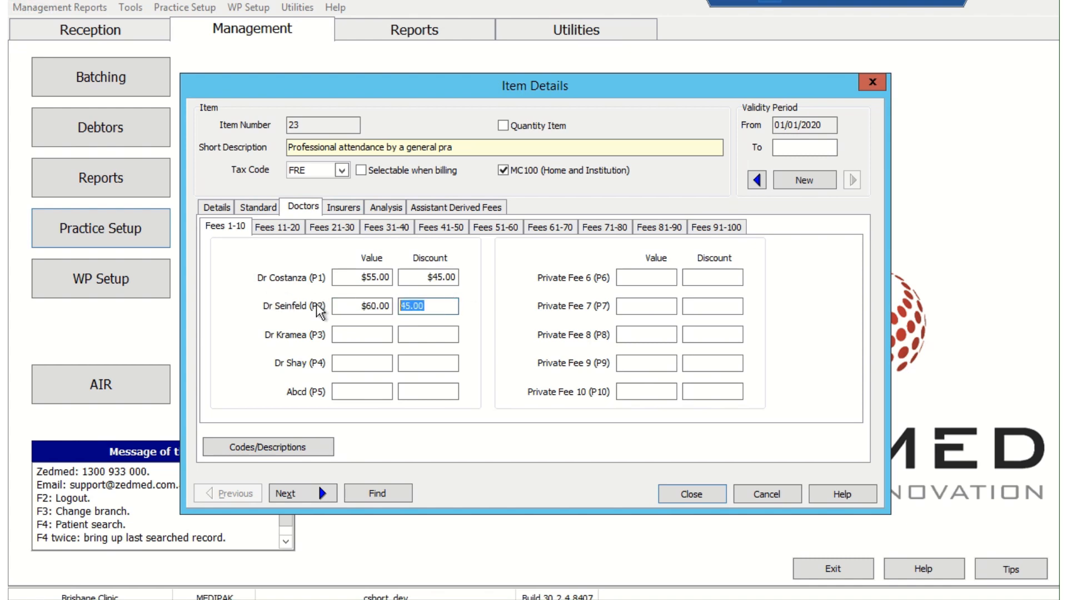
pyautogui.write('50')
pyautogui.click(433, 333)
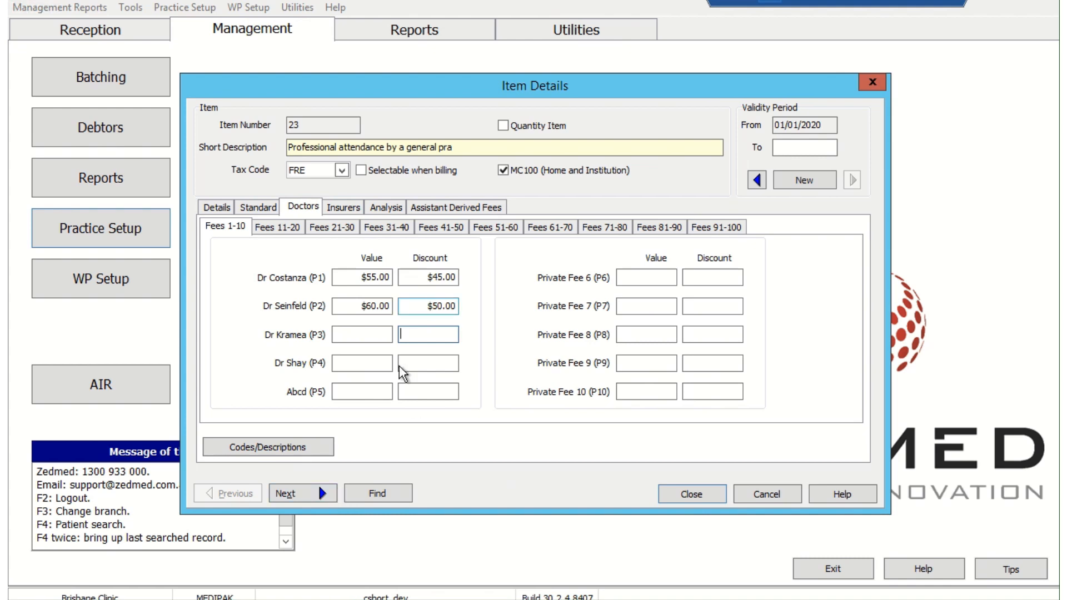
# In item 36's doctor fees, set the P2 doctor's value to $105.00 and discount to $90.00, and close Item Details.
pyautogui.click(311, 494)
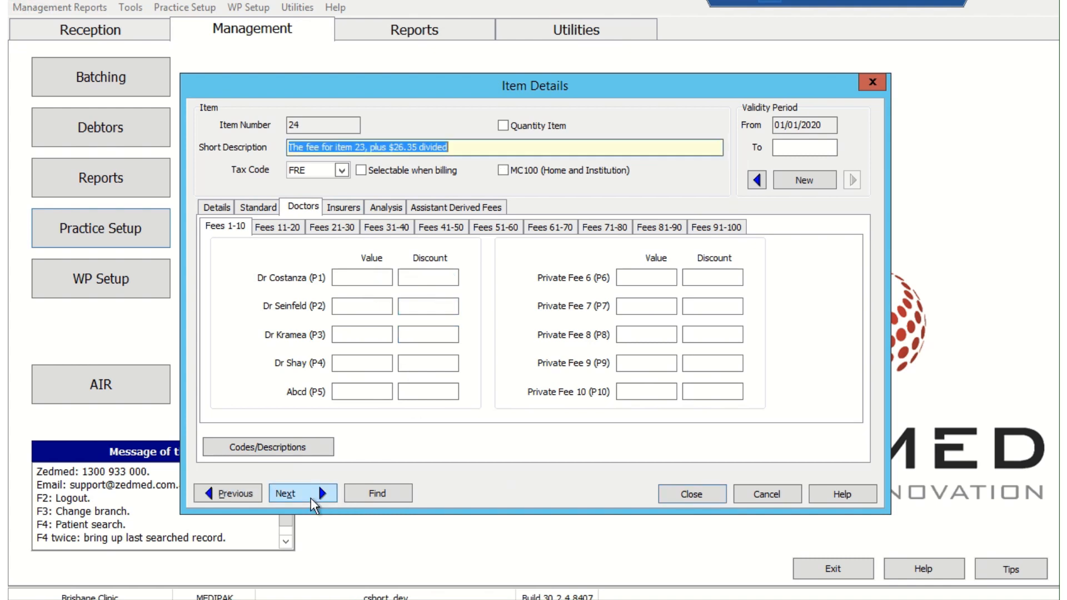
pyautogui.click(305, 496)
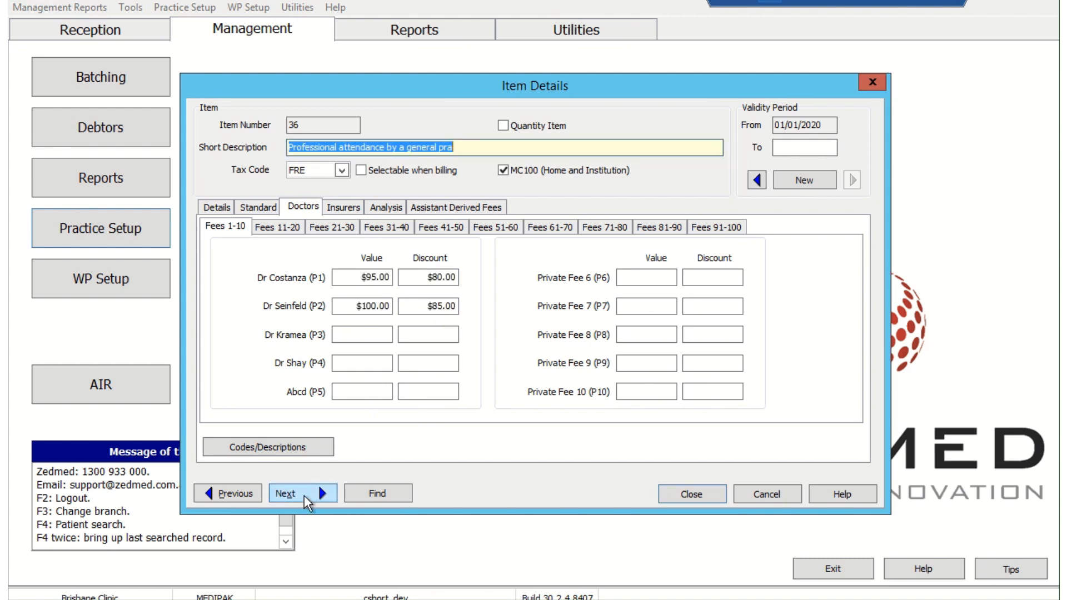
pyautogui.click(362, 304)
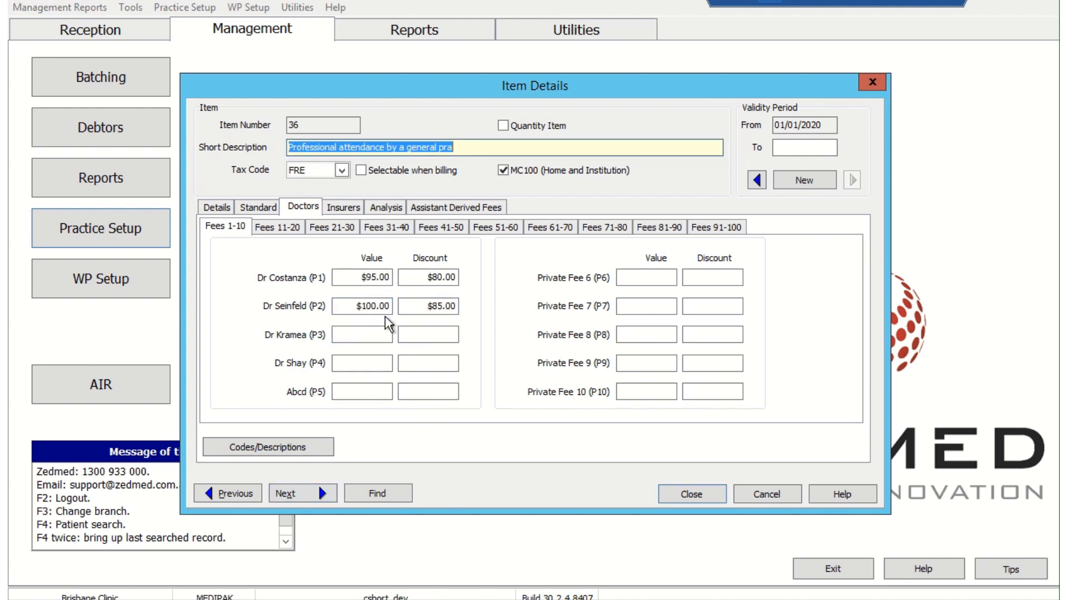
pyautogui.click(372, 306)
pyautogui.moveTo(371, 306); pyautogui.dragTo(221, 295)
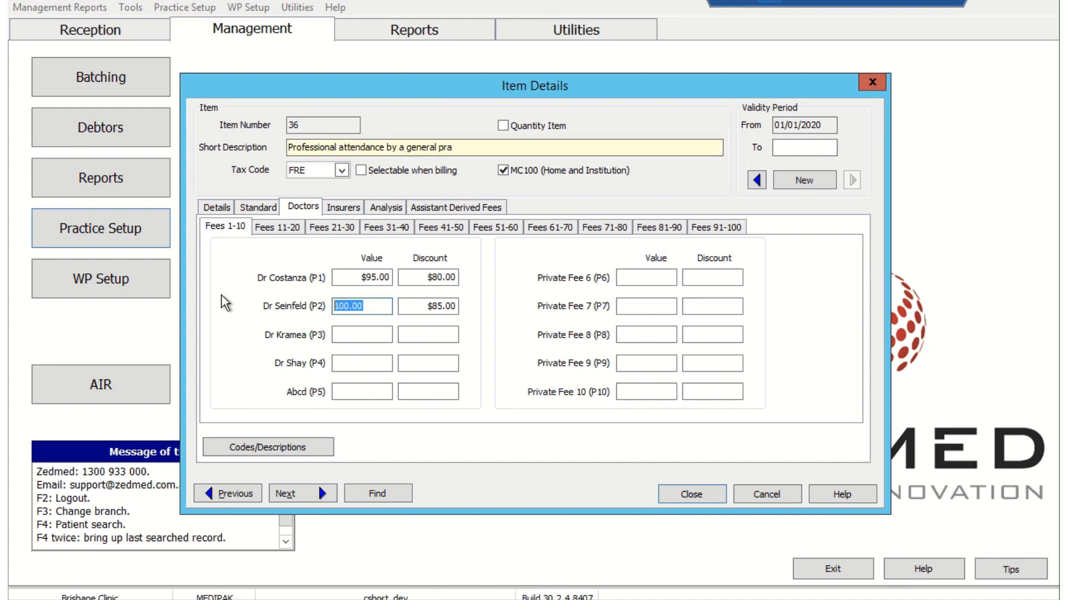
pyautogui.write('105')
pyautogui.click(449, 306)
pyautogui.moveTo(448, 306); pyautogui.dragTo(239, 301)
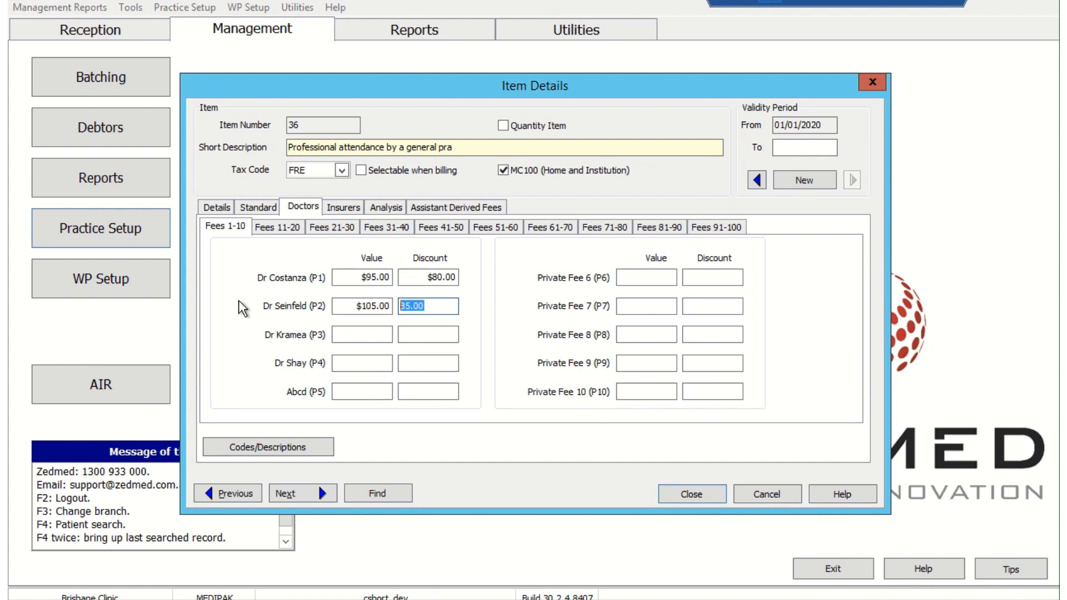
pyautogui.write('90')
pyautogui.click(358, 331)
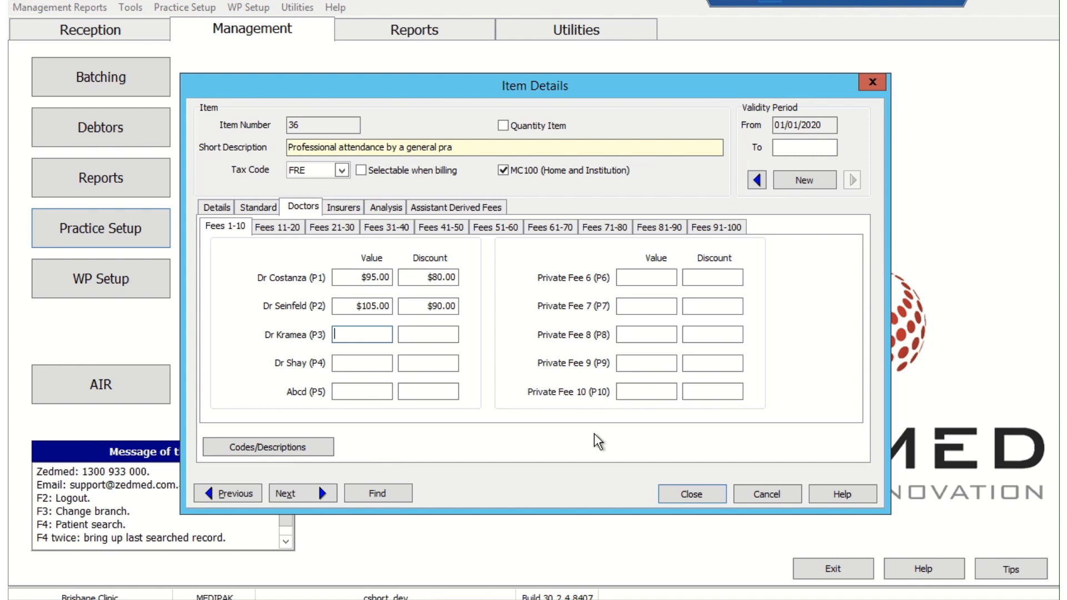
pyautogui.click(698, 490)
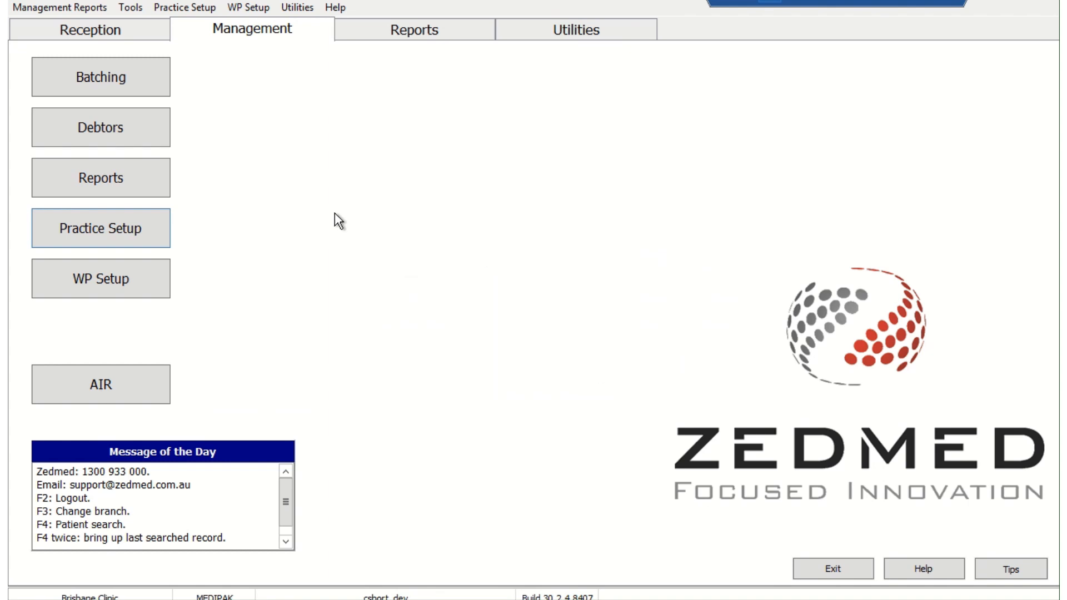
# Open Update Other Fees from the practice's item setup and set the effective date to 1/01/2020.
pyautogui.click(162, 233)
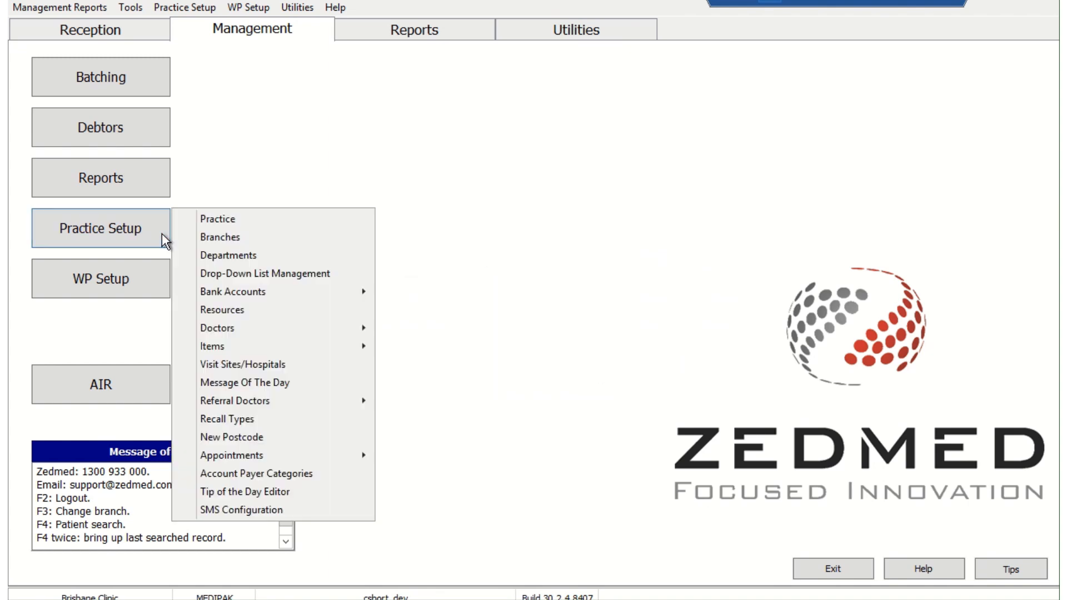
pyautogui.moveTo(357, 338)
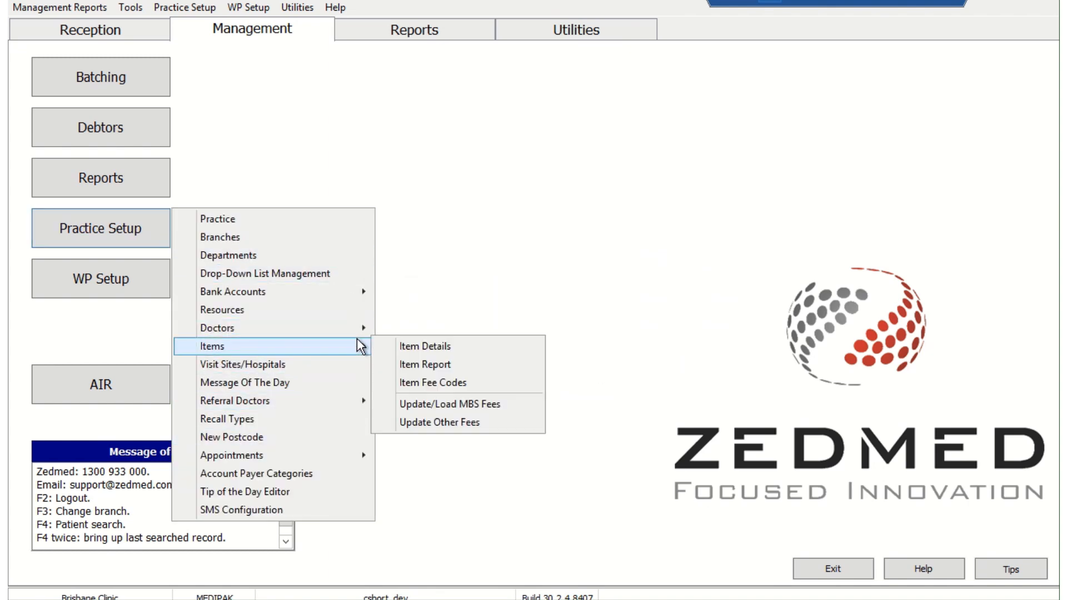
pyautogui.click(492, 425)
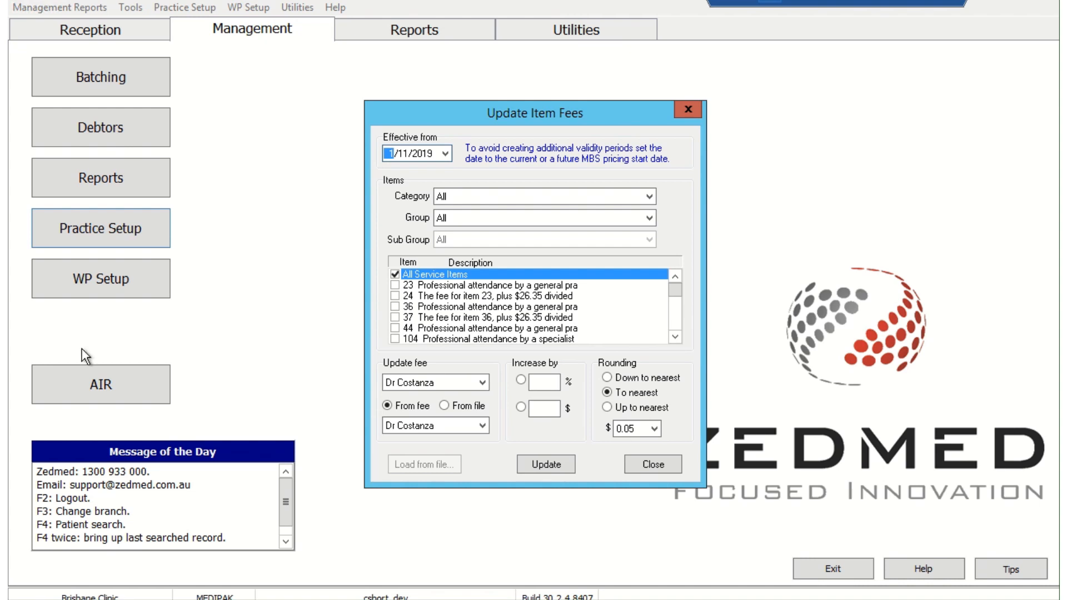
pyautogui.click(405, 153)
pyautogui.write('0')
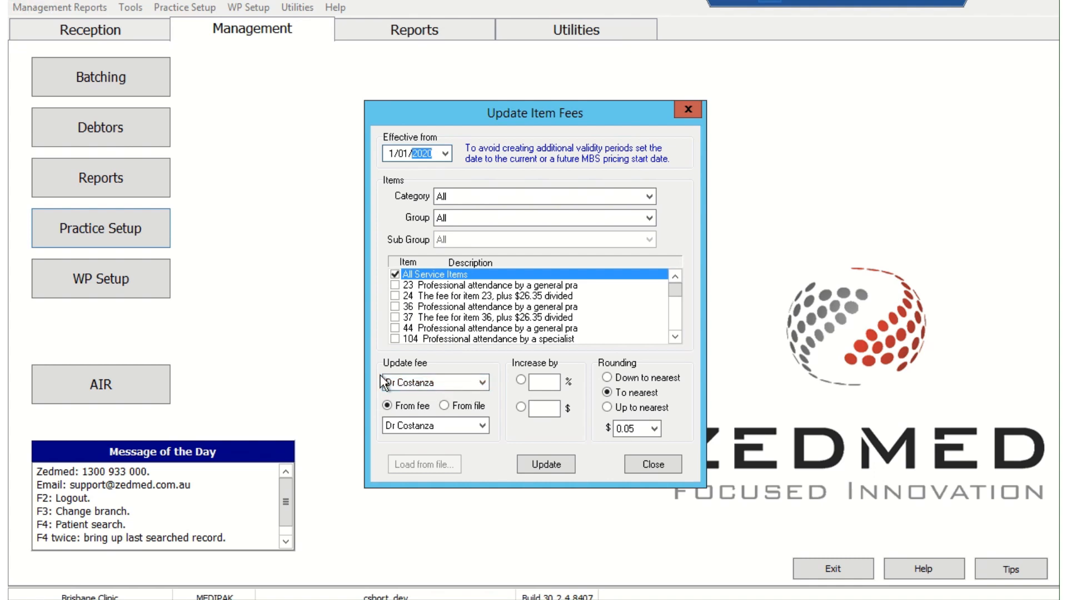
# Choose the P2 doctor's fee both as the fee to update and as the source fee.
pyautogui.click(403, 381)
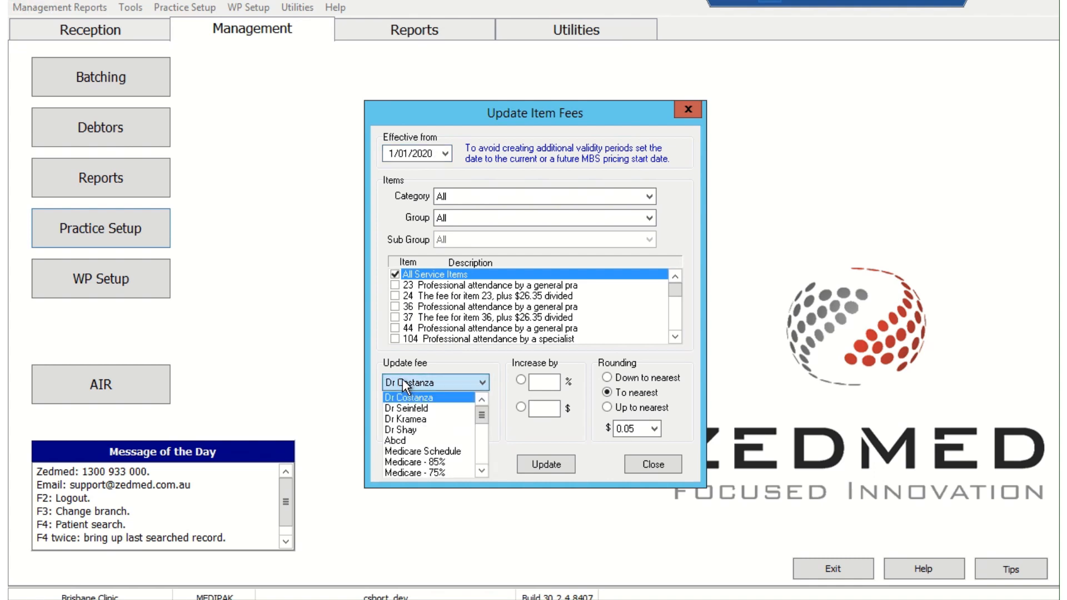
pyautogui.click(418, 409)
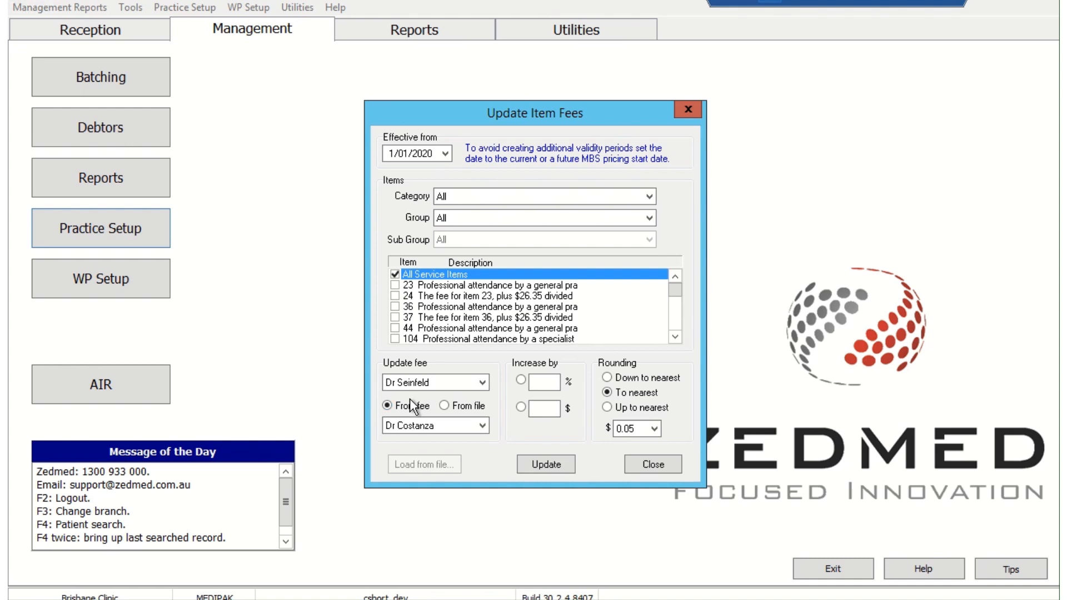
pyautogui.click(415, 425)
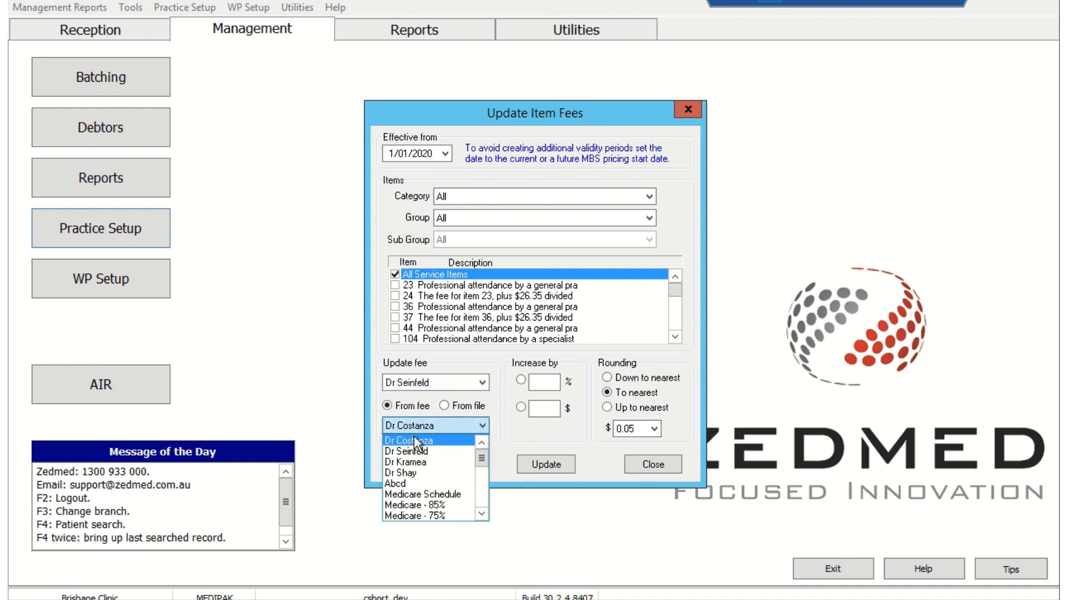
pyautogui.click(411, 451)
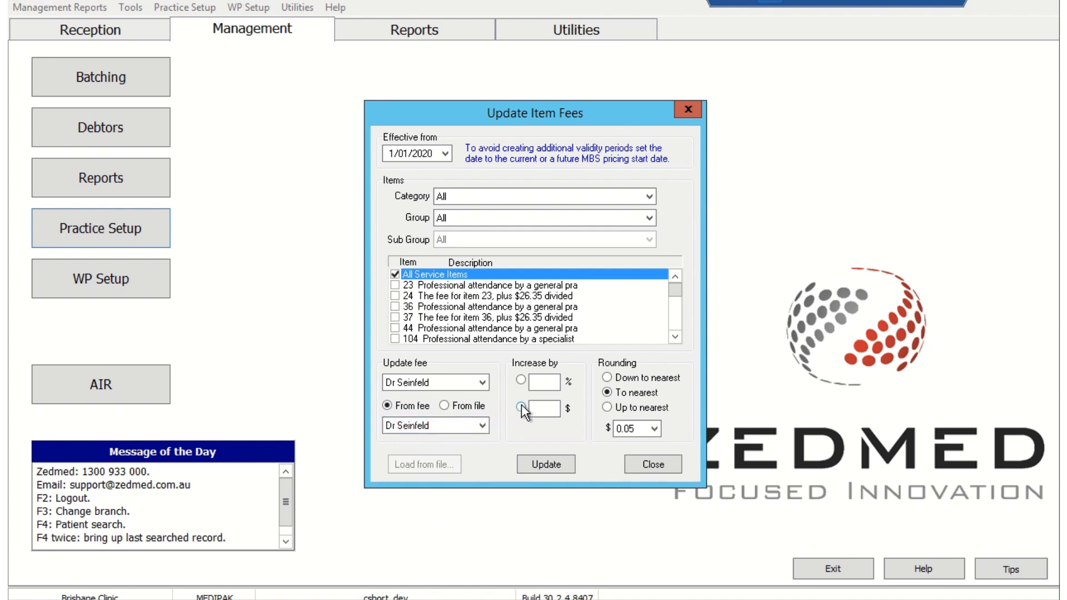
# Increase the P2 doctor's fees for all service items by 2% and run the update, accepting the non-standard effective date.
pyautogui.click(549, 409)
pyautogui.write('5')
pyautogui.click(531, 381)
pyautogui.write('2')
pyautogui.click(545, 464)
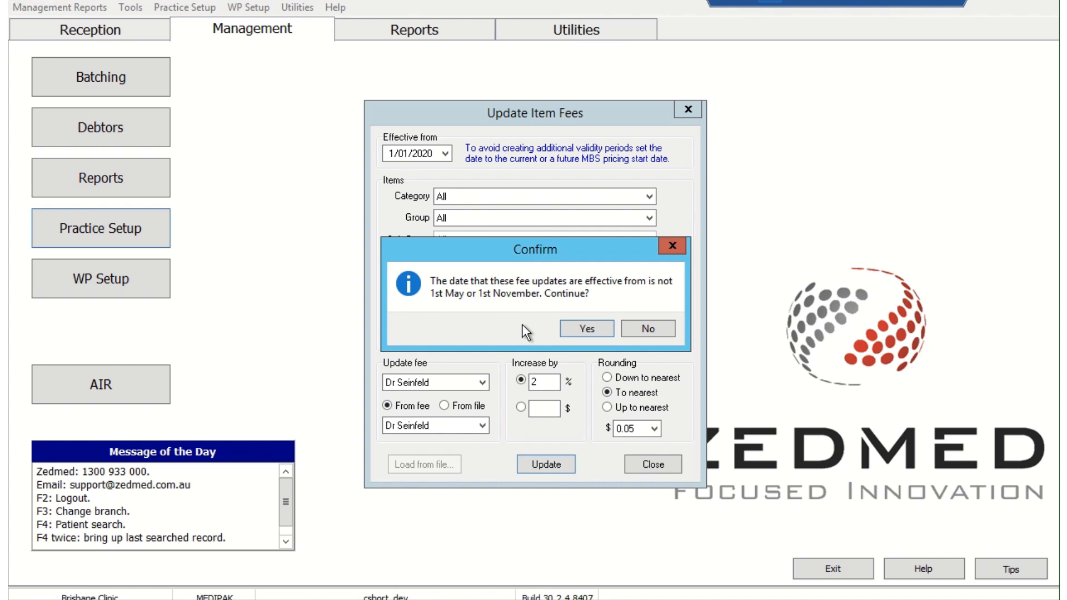
pyautogui.click(580, 329)
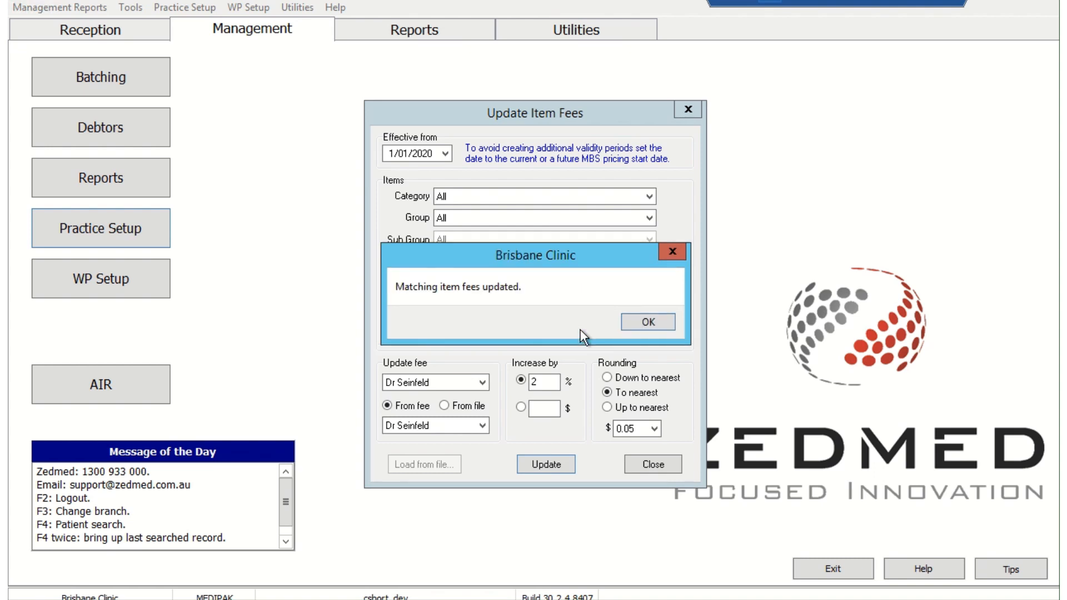
pyautogui.click(634, 332)
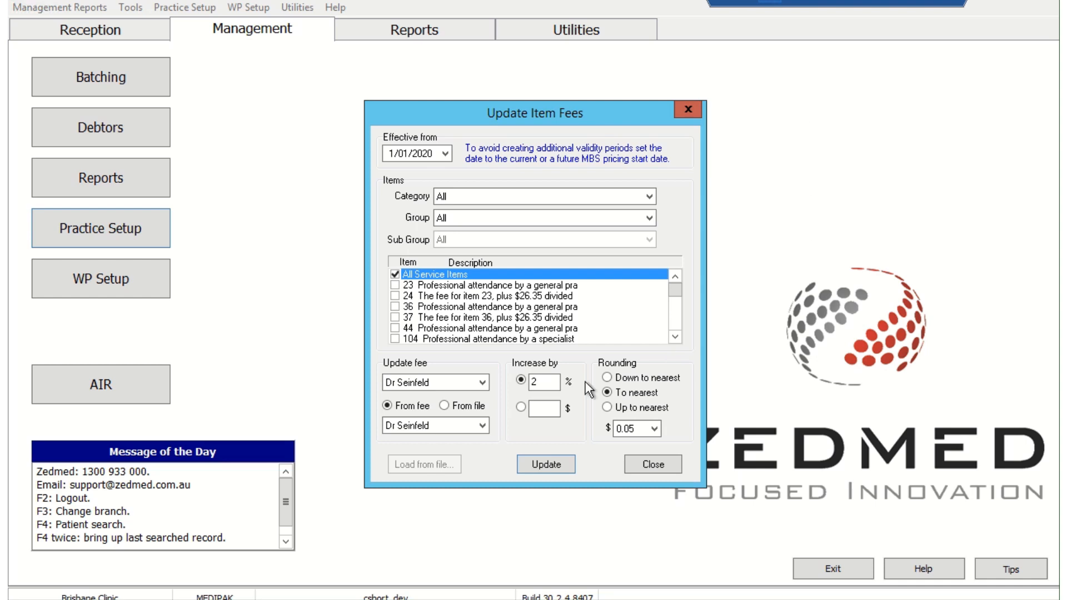
# Update the fee of the doctor listed directly after the P2 doctor from the P2 doctor's fee, increased by $10.
pyautogui.click(472, 382)
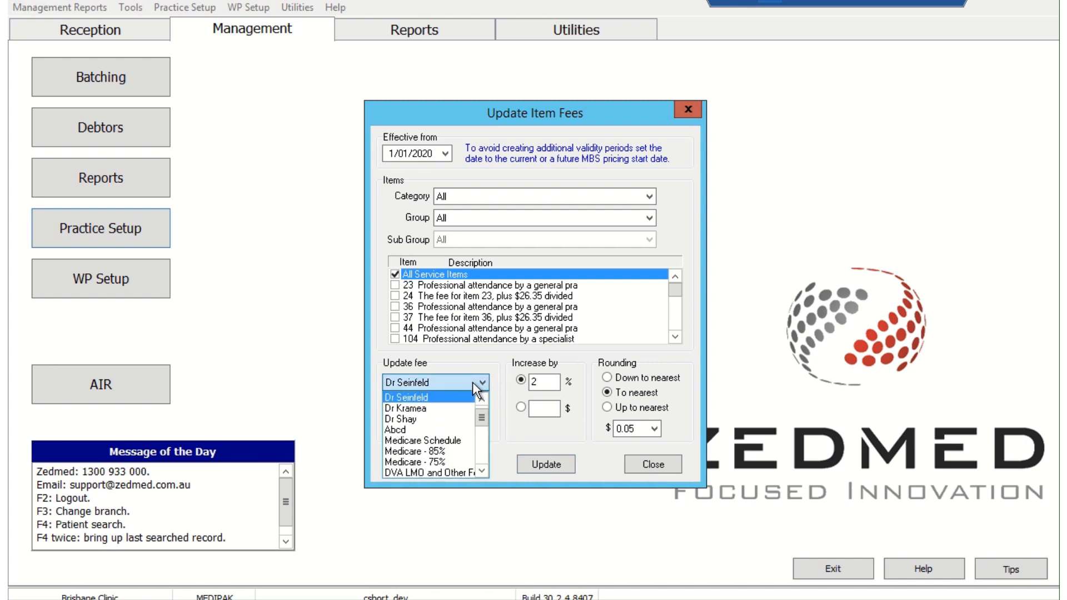
pyautogui.click(446, 410)
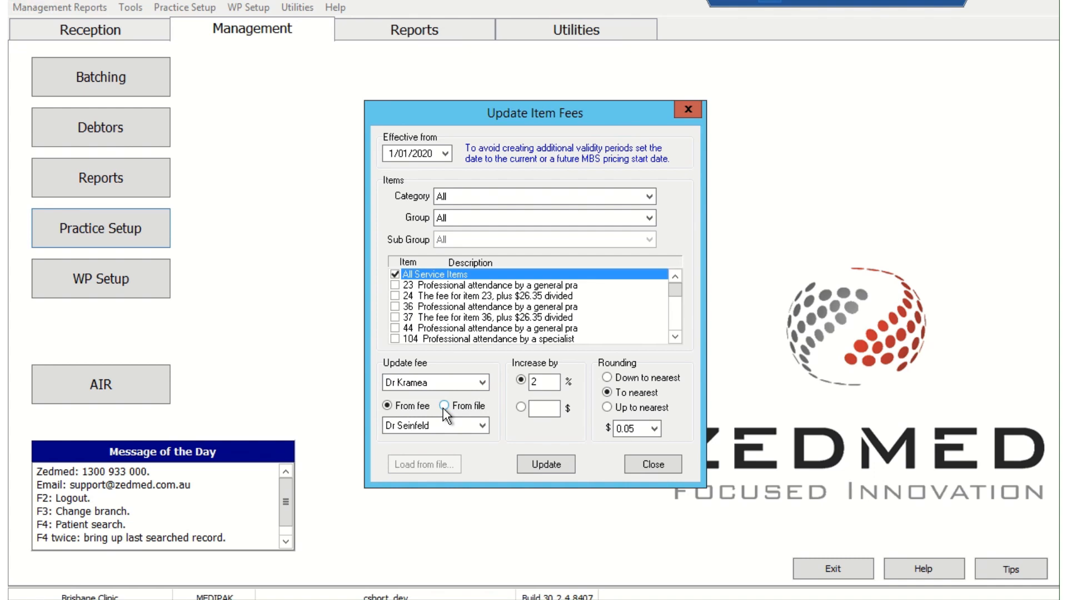
pyautogui.click(521, 407)
pyautogui.write('5')
pyautogui.press('BackSpace')
pyautogui.write('10')
pyautogui.click(562, 458)
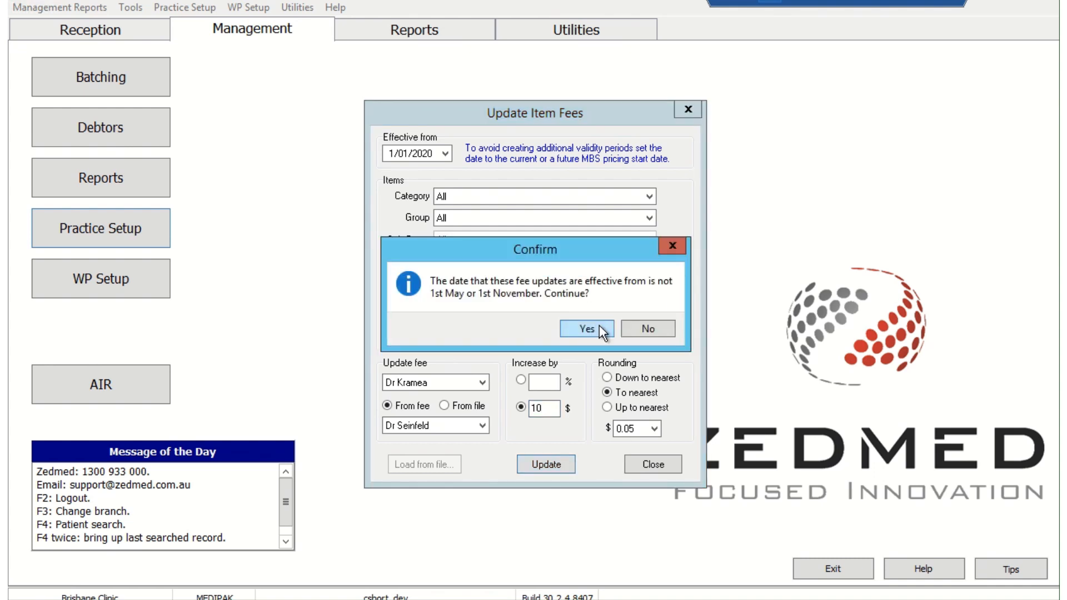
pyautogui.click(599, 328)
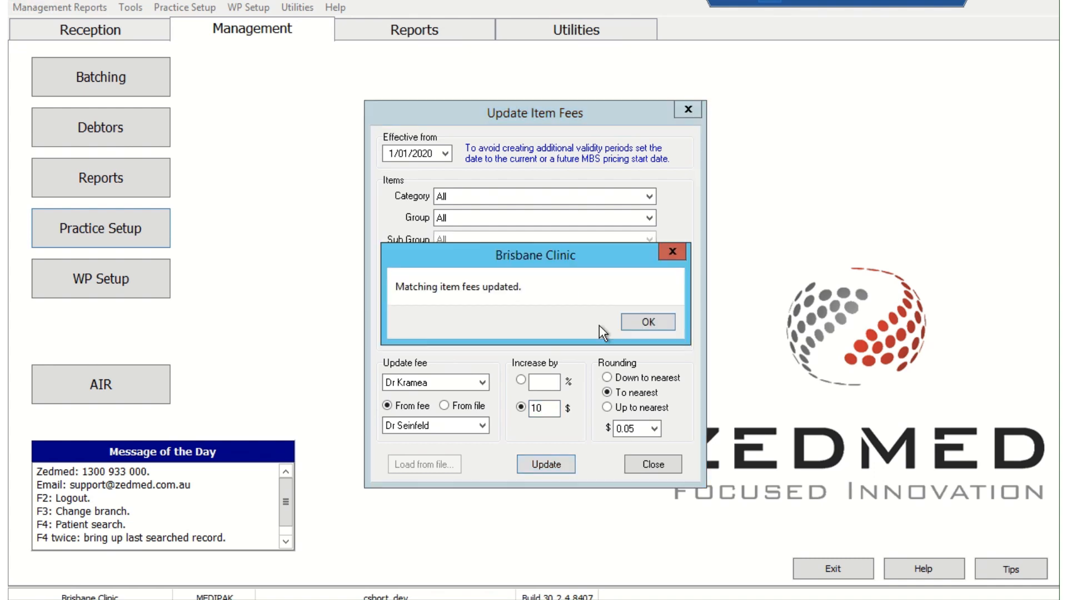
pyautogui.click(638, 322)
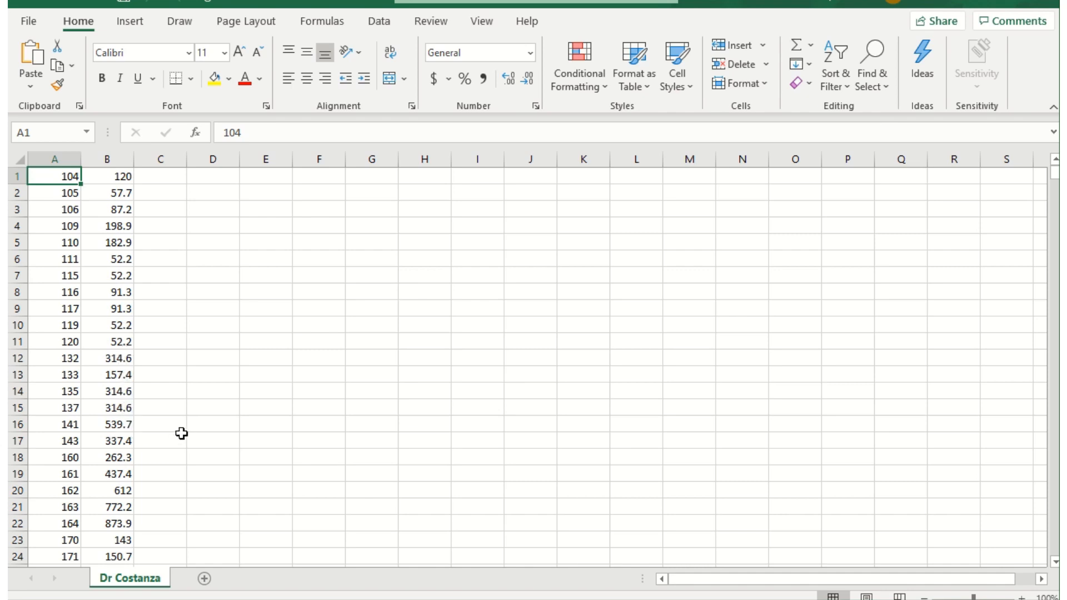
# Switch to the doctor's fee spreadsheet in Excel and examine the item numbers in column A and fees in column B.
pyautogui.scroll(-9, 182, 388)
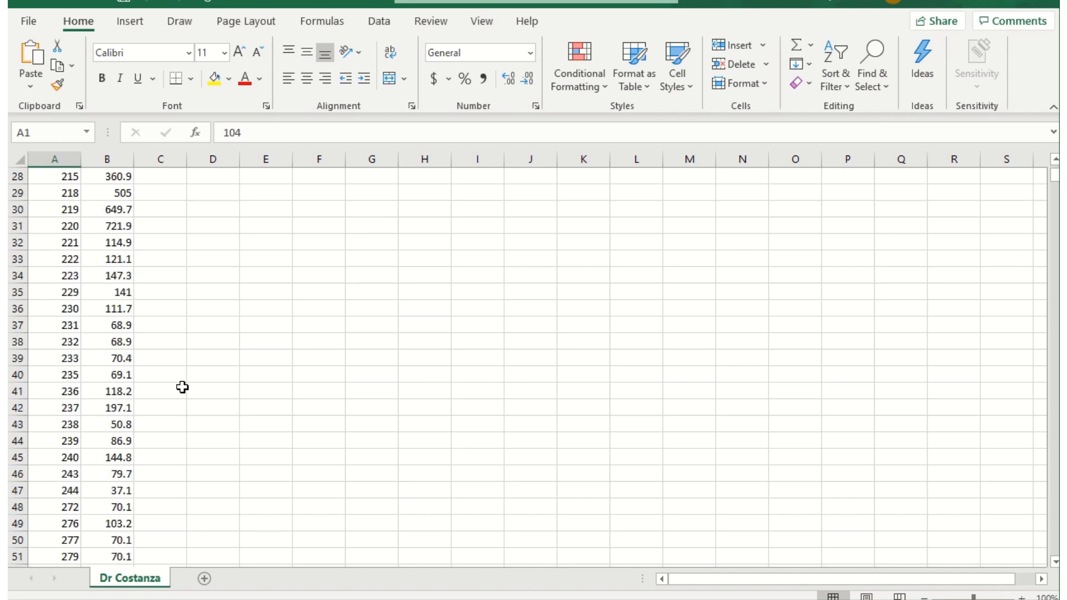
pyautogui.scroll(-20, 182, 387)
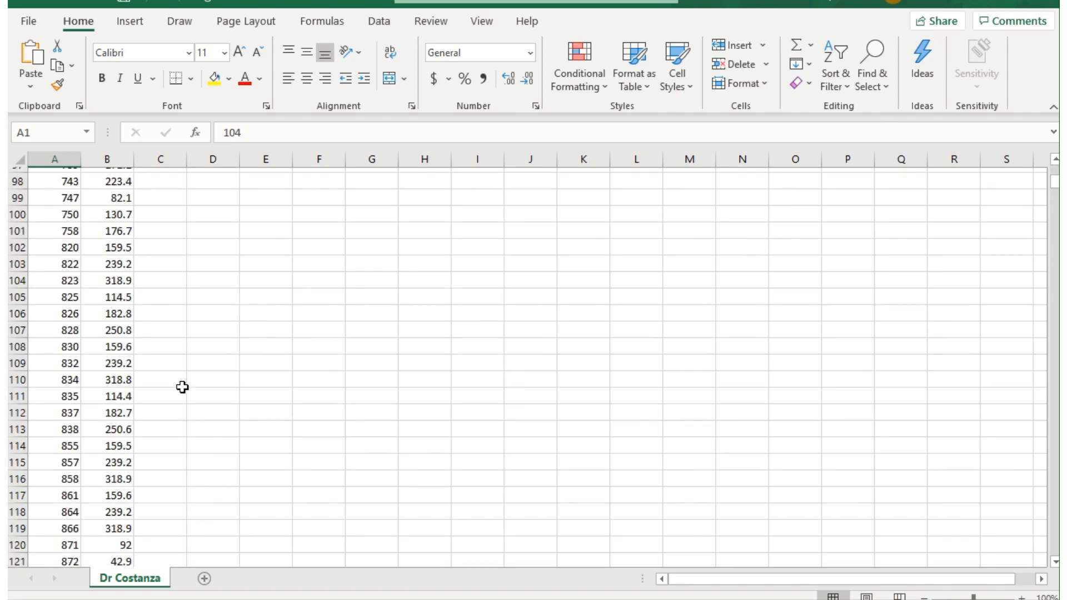
pyautogui.scroll(-20, 182, 387)
pyautogui.scroll(6, 182, 387)
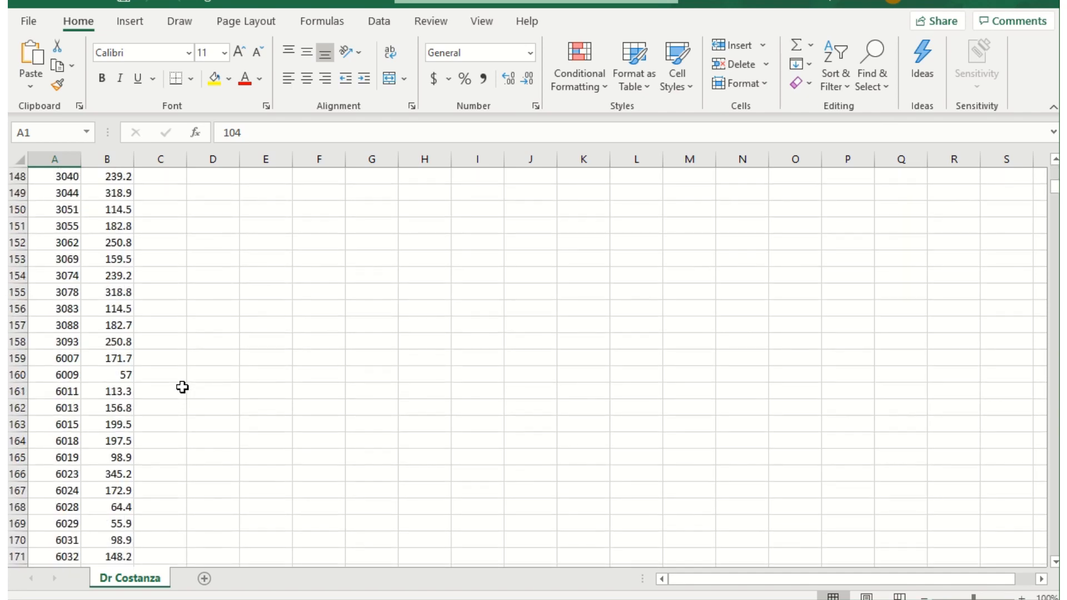
pyautogui.scroll(20, 182, 387)
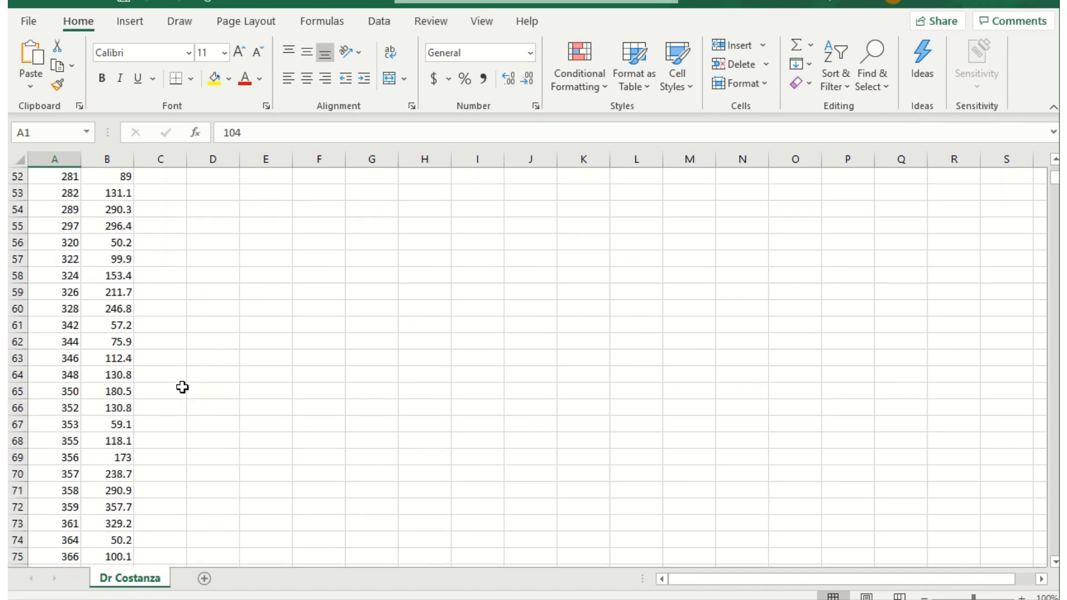
pyautogui.scroll(17, 183, 387)
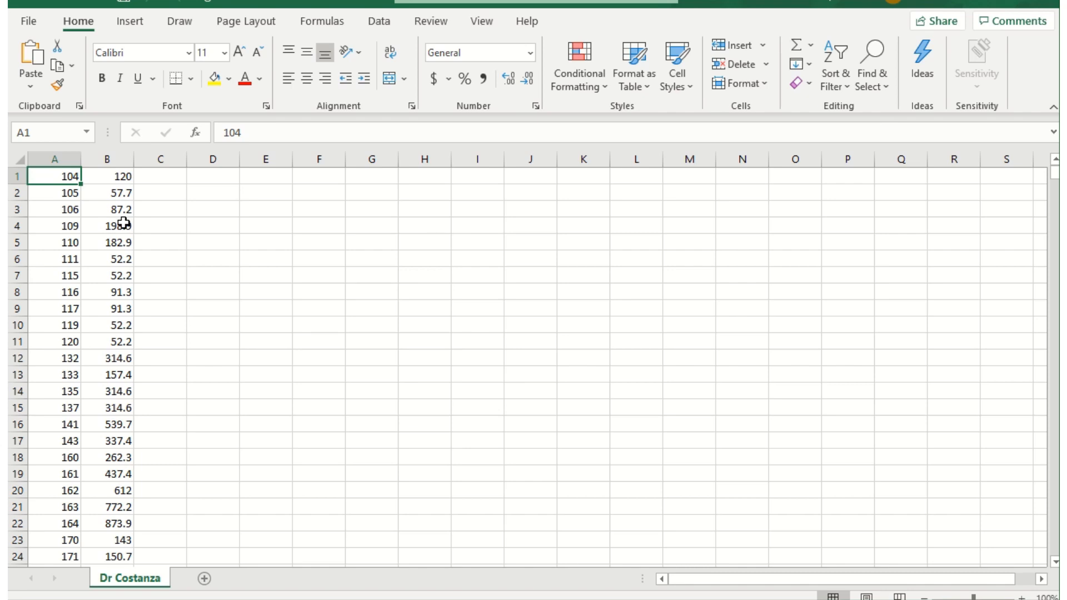
# Save the doctor's fee spreadsheet as CSV (Comma delimited) in the fee updates Z folder on the Desktop.
pyautogui.click(29, 23)
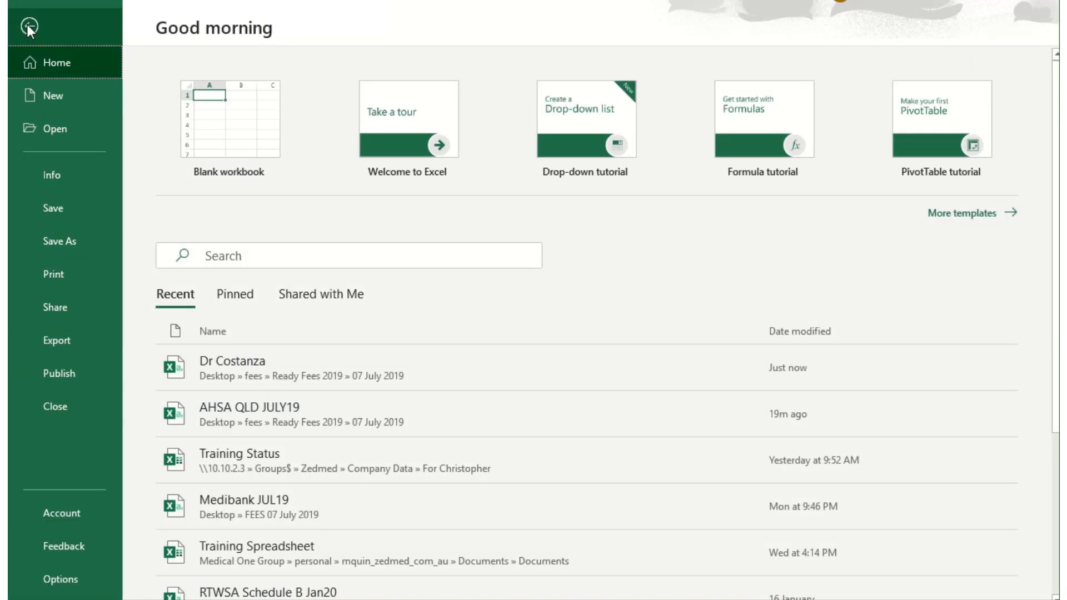
pyautogui.click(82, 247)
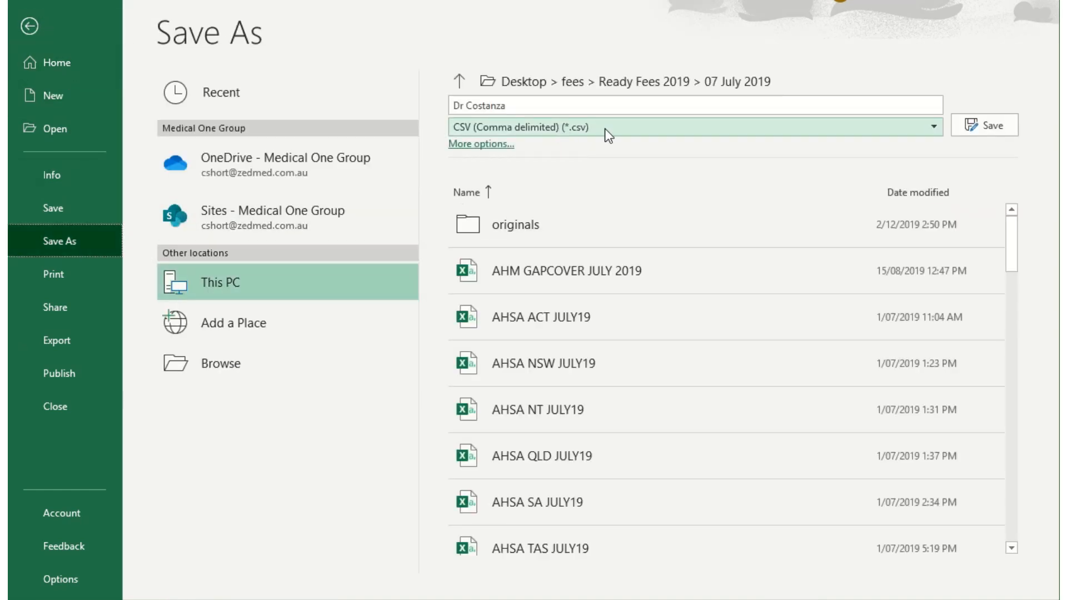
pyautogui.click(606, 129)
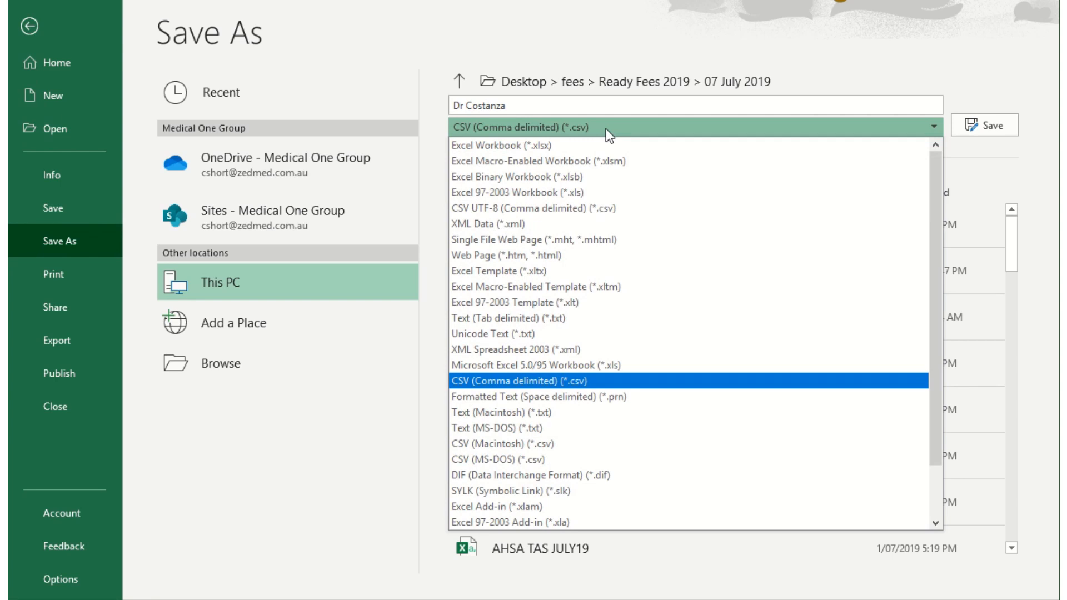
pyautogui.click(605, 128)
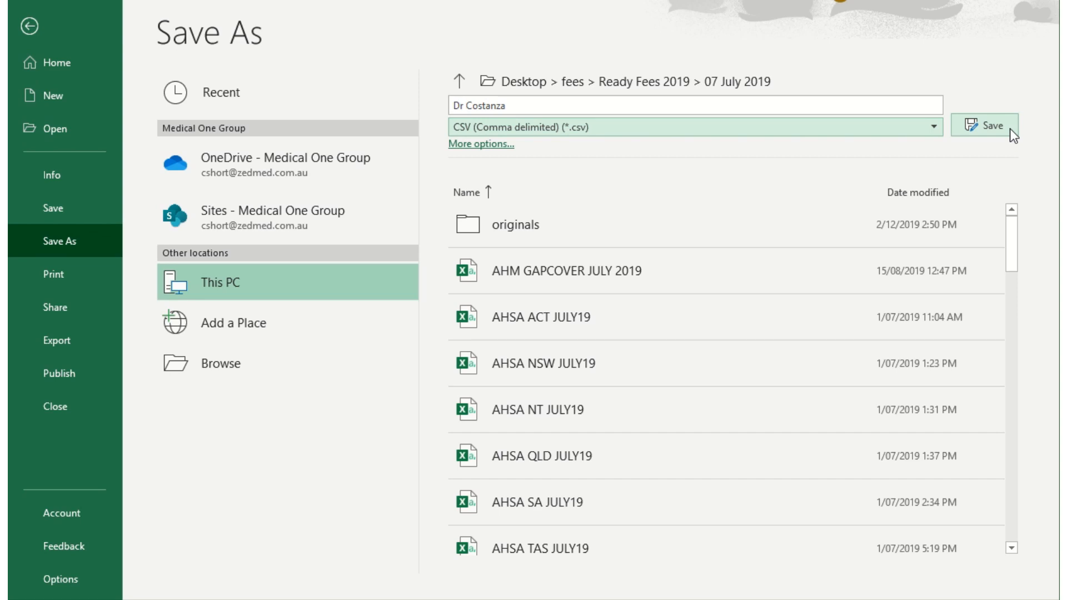
pyautogui.click(253, 365)
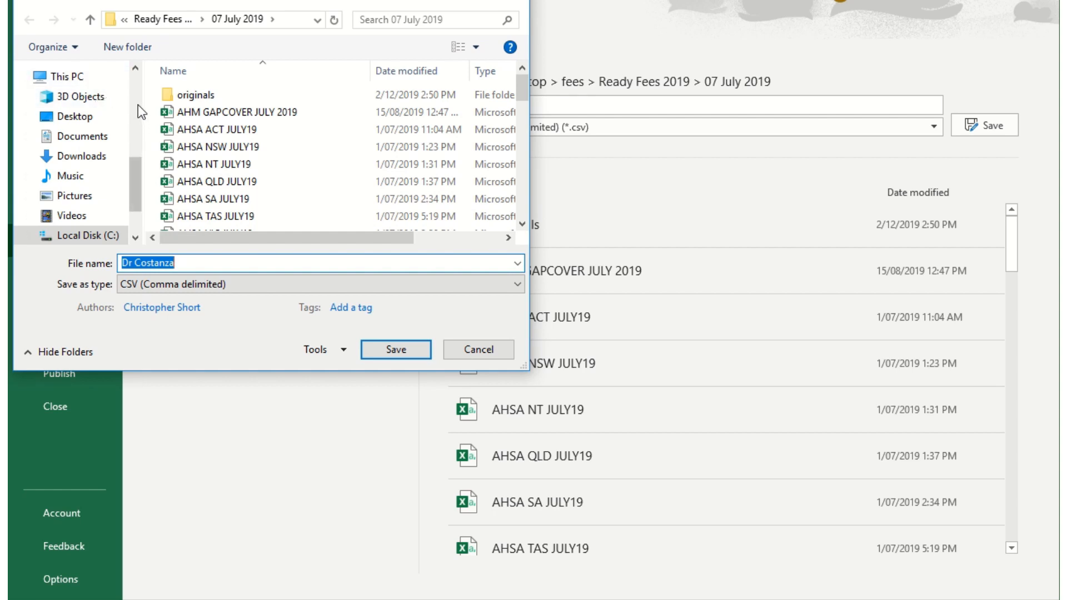
pyautogui.click(113, 116)
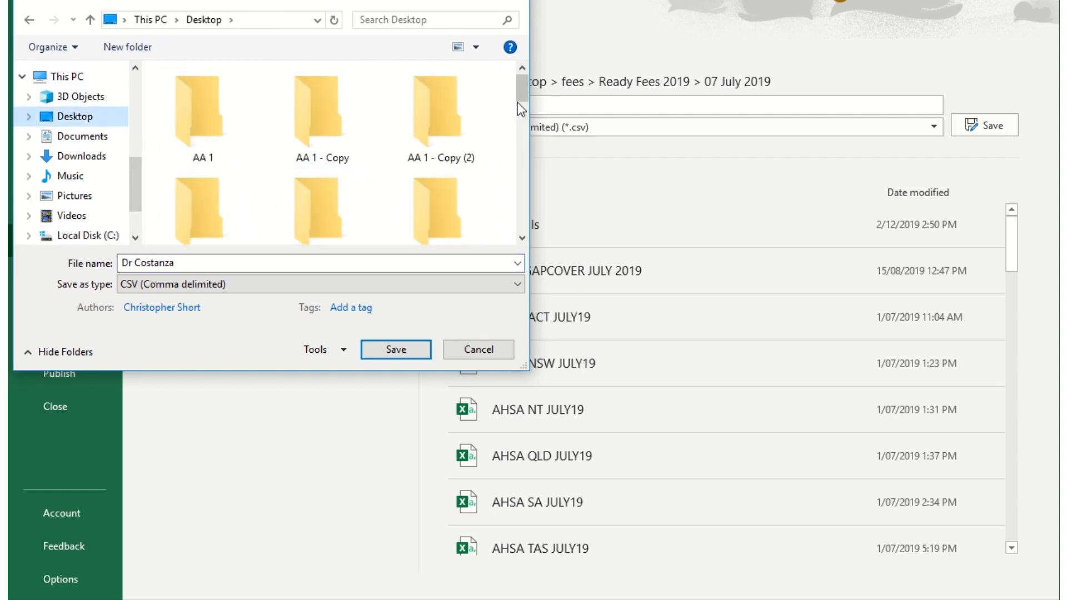
pyautogui.moveTo(521, 95); pyautogui.dragTo(530, 150)
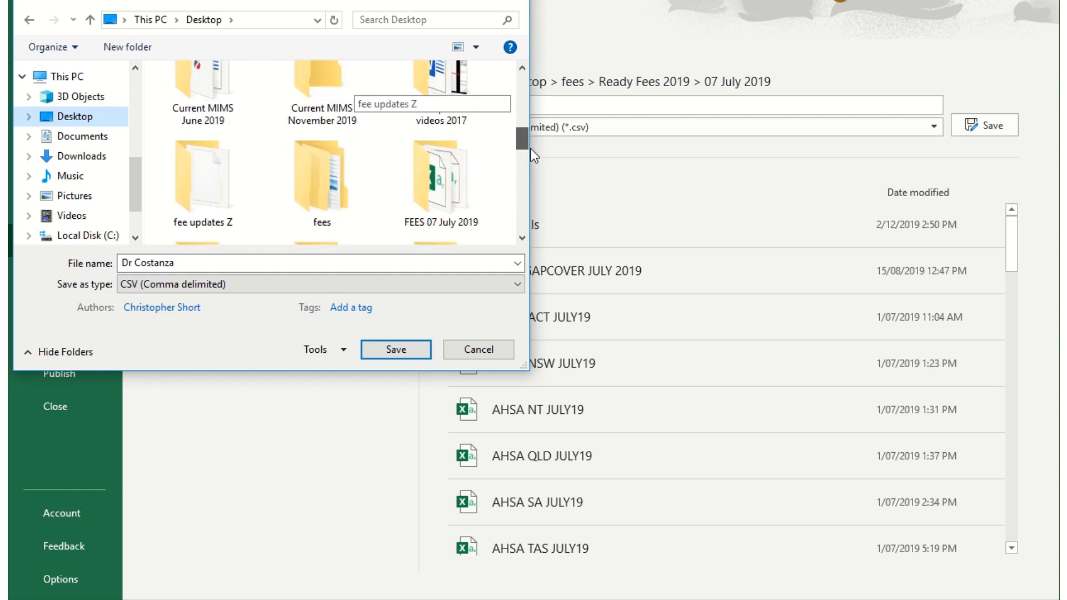
pyautogui.doubleClick(202, 188)
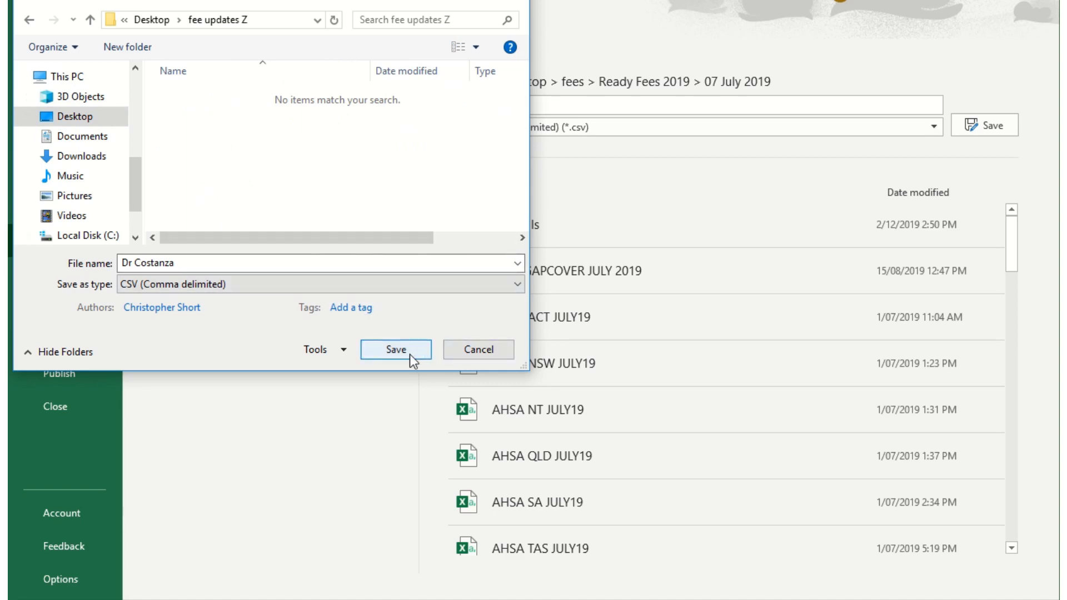
pyautogui.click(396, 349)
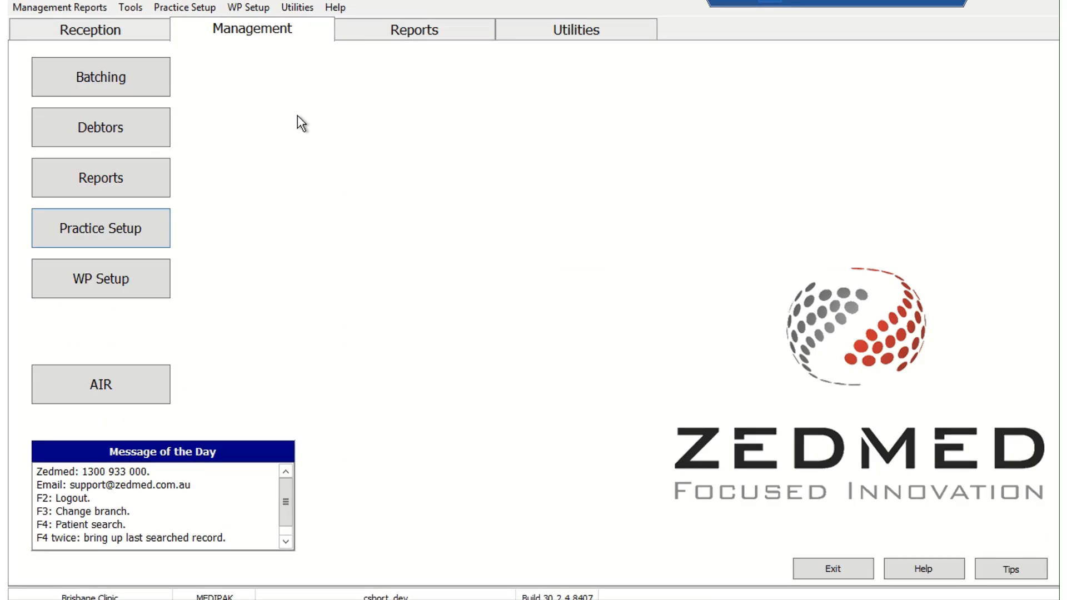
# Switch to Zedmed, open Update Other Fees, set the effective date to 1/01/2020, and choose a file as the fee source.
pyautogui.click(134, 229)
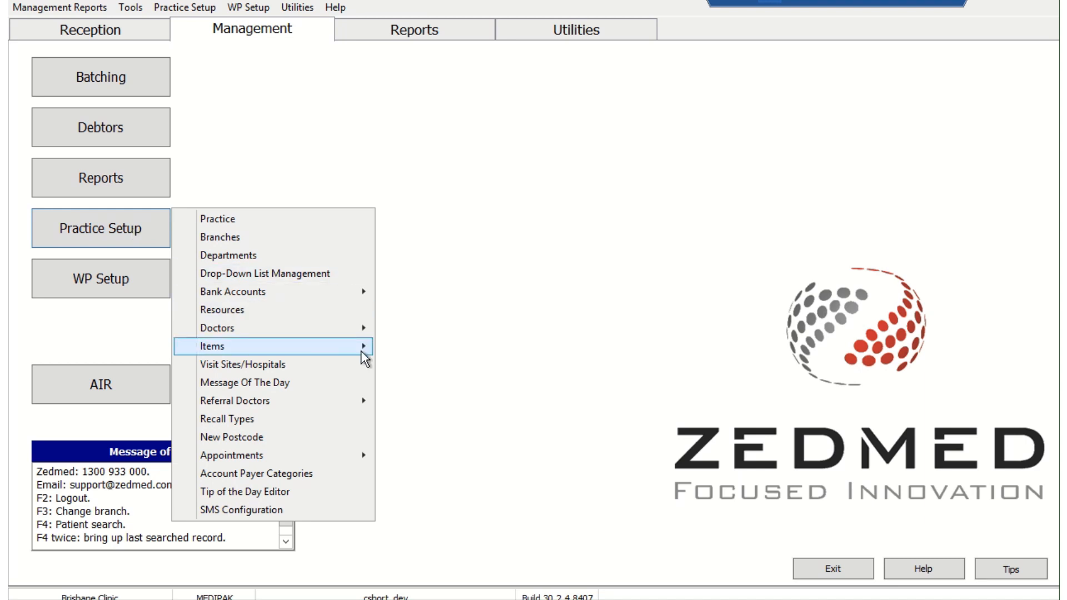
pyautogui.moveTo(360, 352)
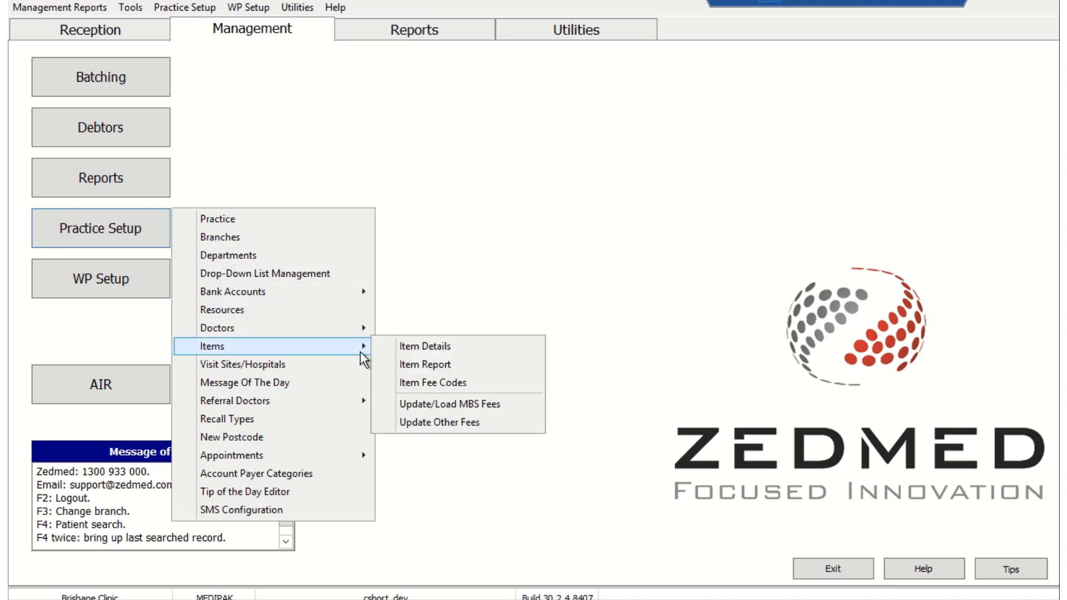
pyautogui.click(451, 423)
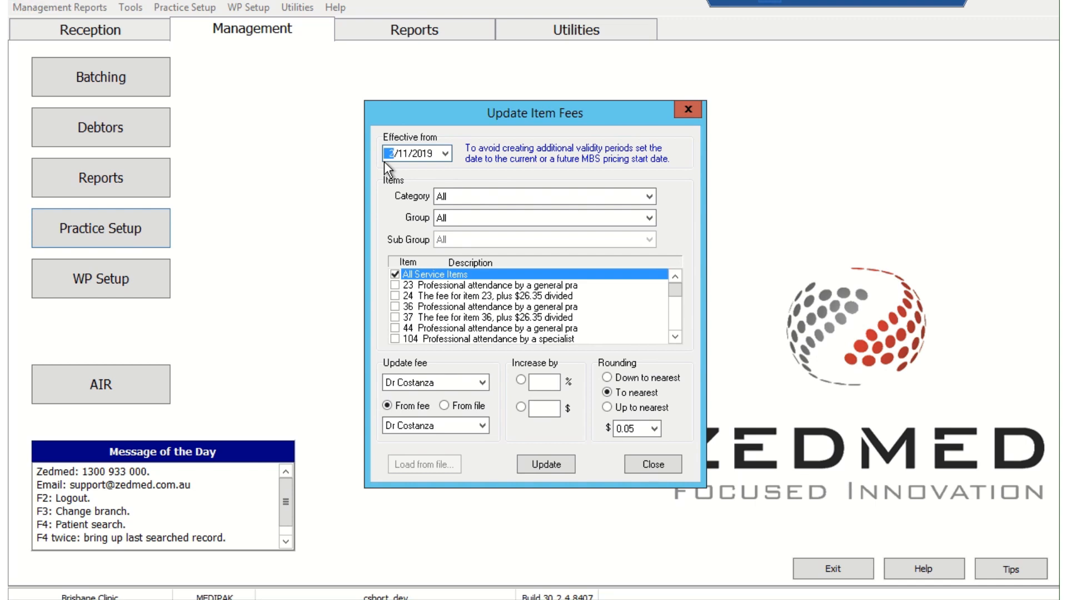
pyautogui.click(425, 155)
pyautogui.write('2020')
pyautogui.click(444, 406)
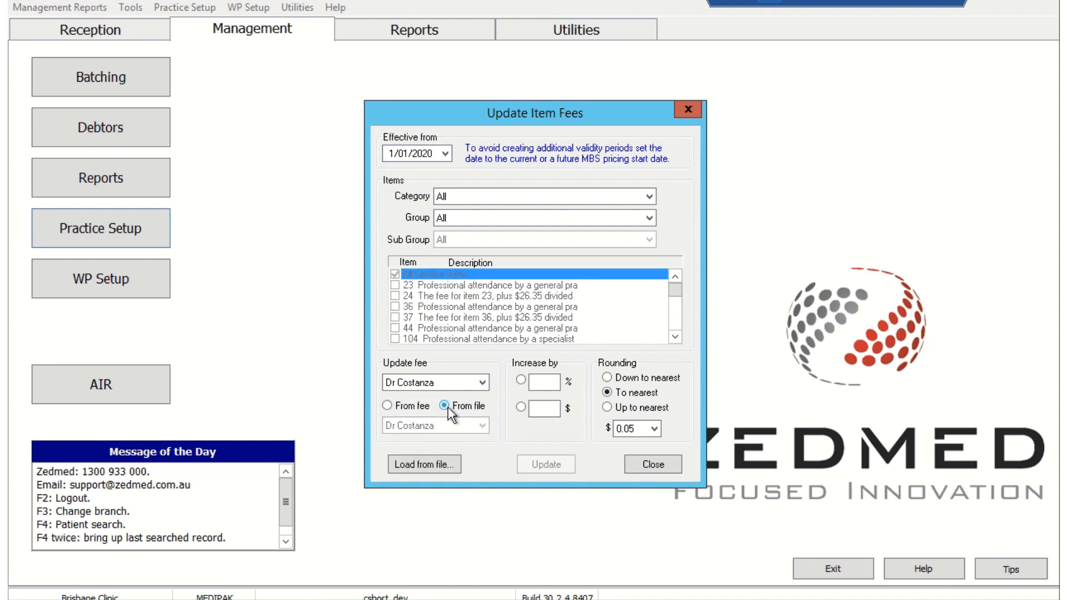
# Start loading a fees file, browse to the Fee Updates folder on the Desktop, and show all file types.
pyautogui.click(426, 464)
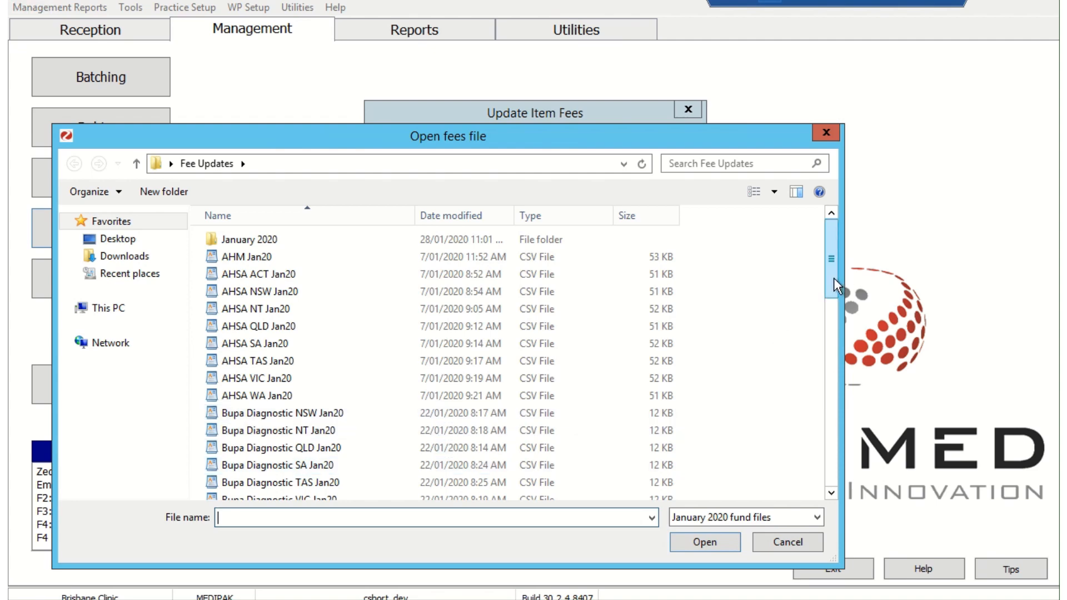
pyautogui.moveTo(834, 278); pyautogui.dragTo(830, 493)
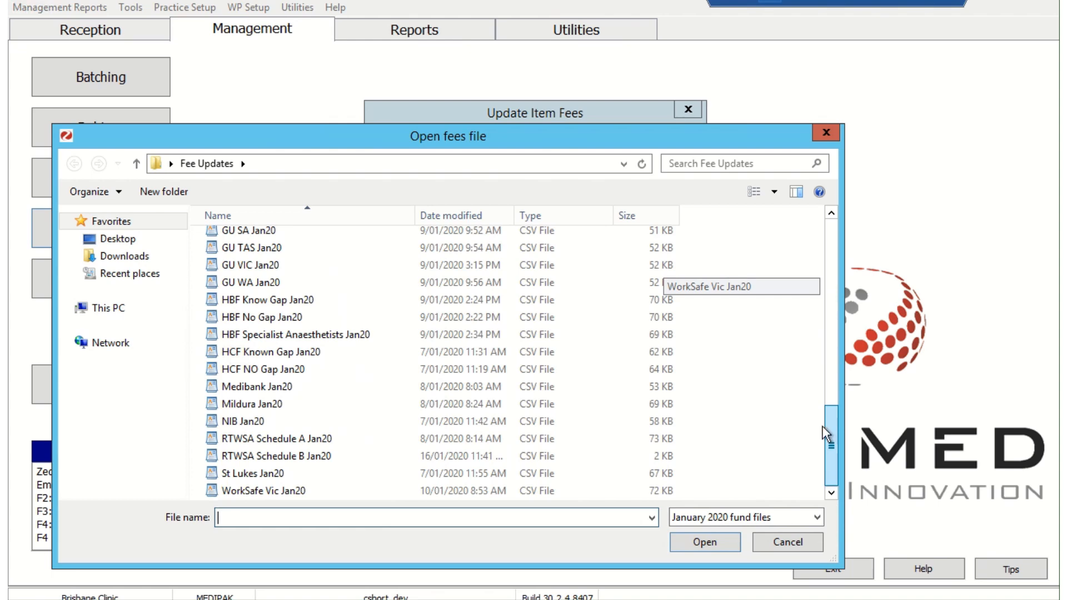
pyautogui.moveTo(827, 434); pyautogui.dragTo(826, 245)
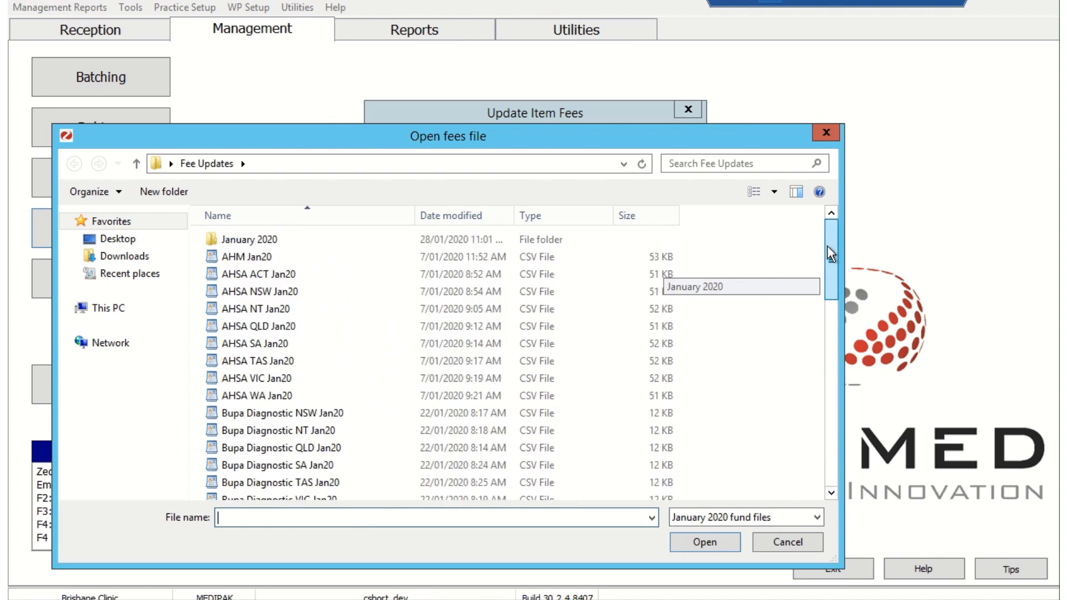
pyautogui.click(136, 240)
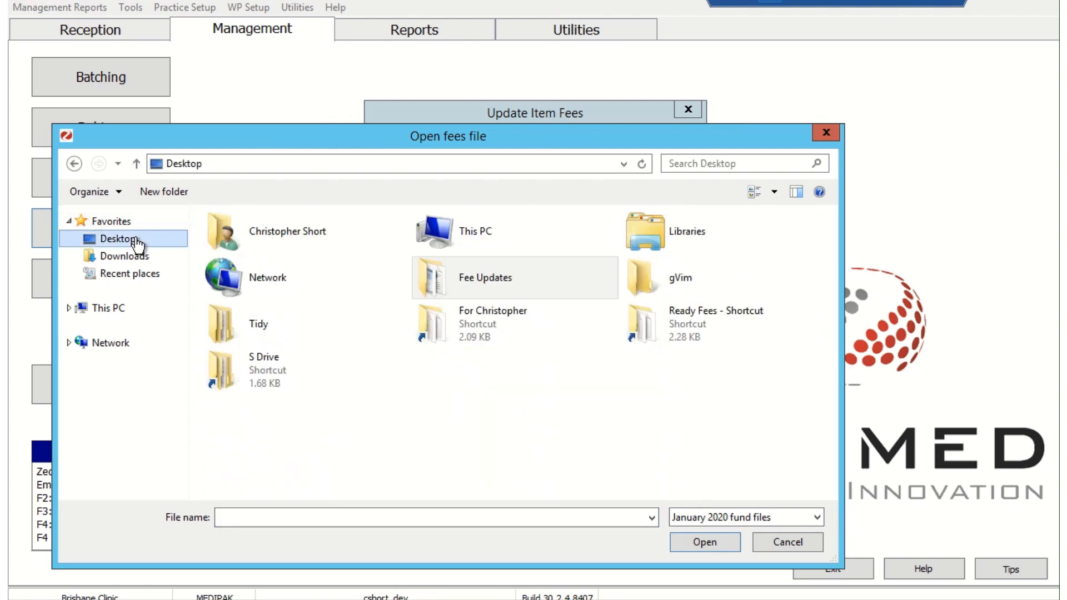
pyautogui.click(530, 278)
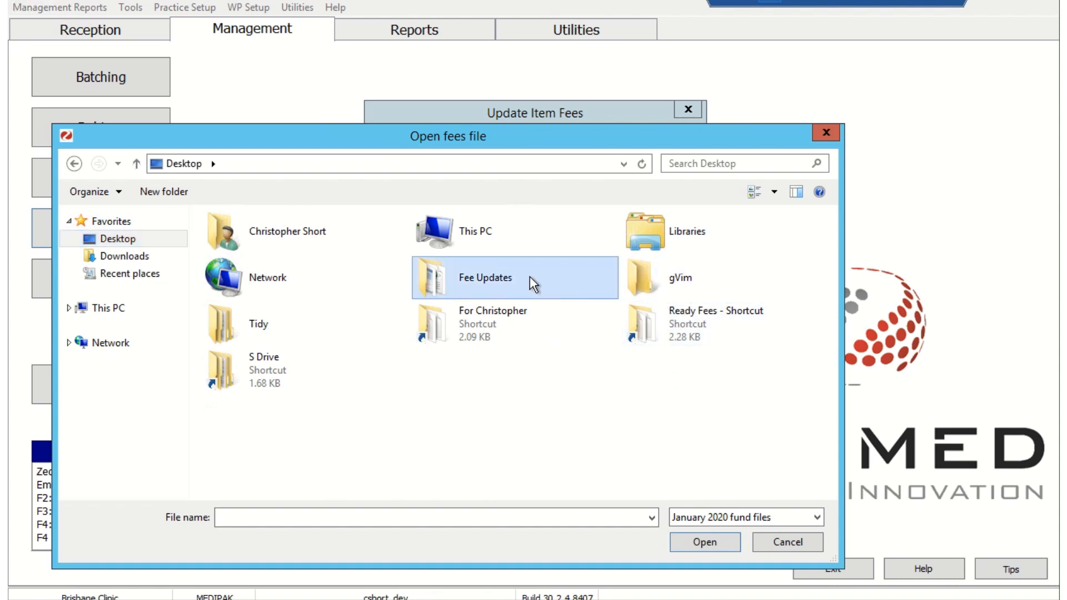
pyautogui.doubleClick(529, 275)
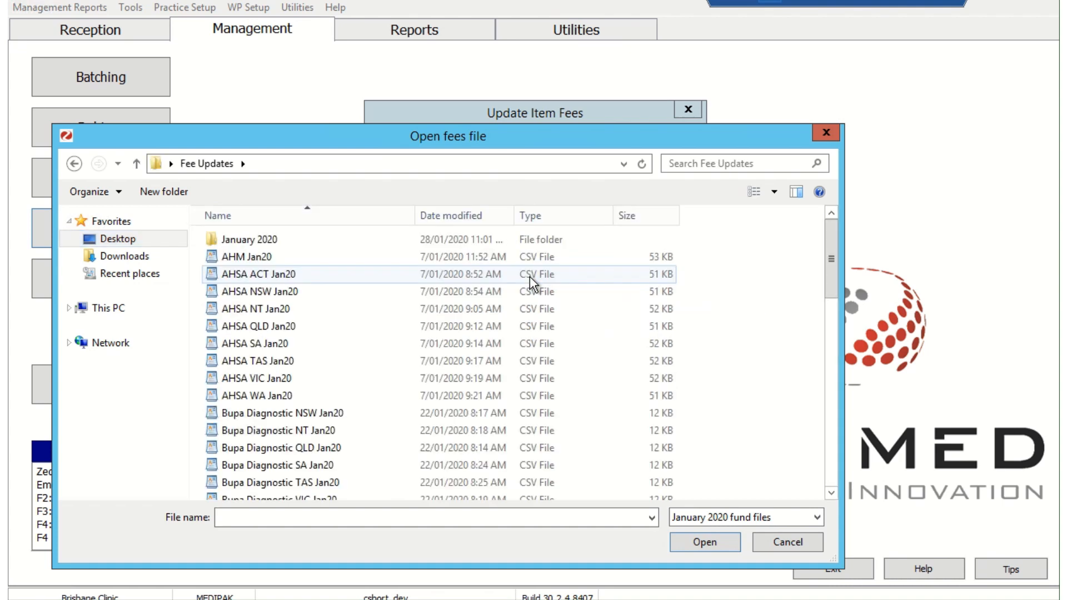
pyautogui.click(812, 519)
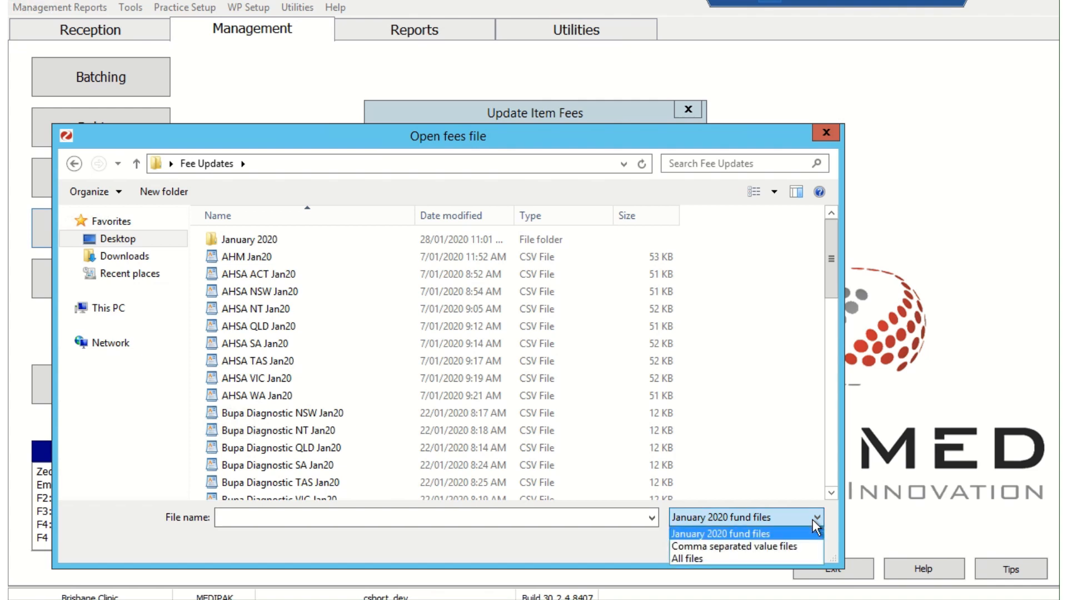
pyautogui.click(712, 560)
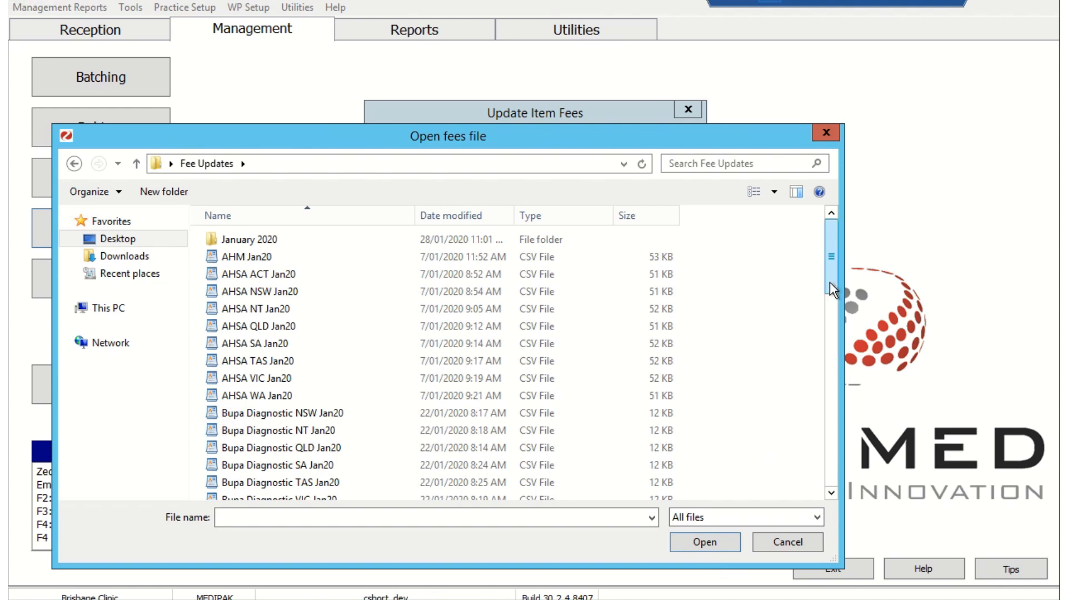
# Load the doctor's own CSV fee file into the matching doctor's fee, accepting the 1/01/2020 effective date.
pyautogui.moveTo(830, 282); pyautogui.dragTo(821, 384)
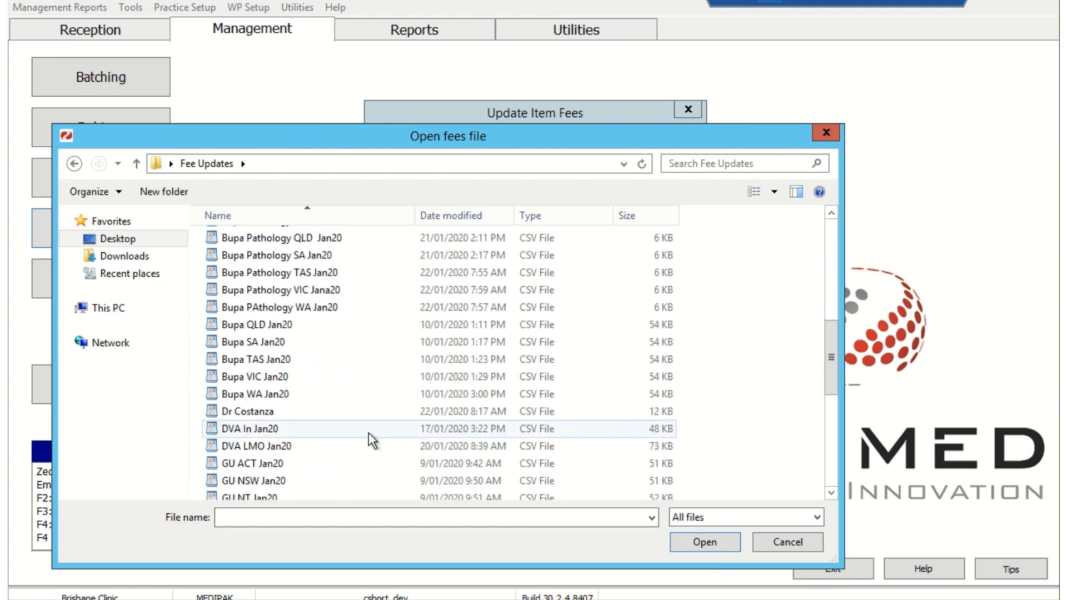
pyautogui.click(258, 414)
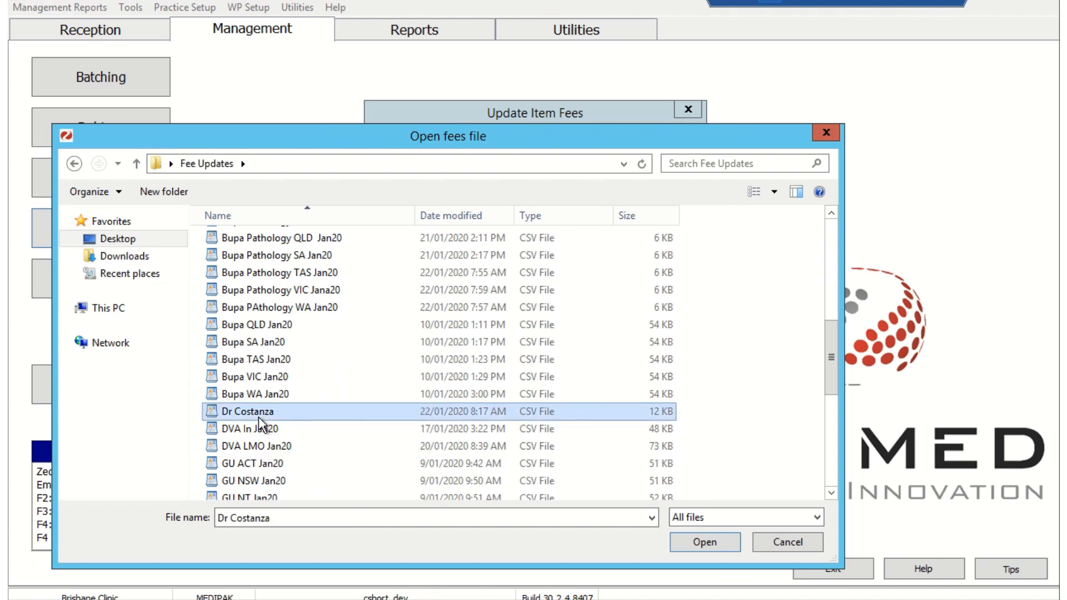
pyautogui.click(701, 546)
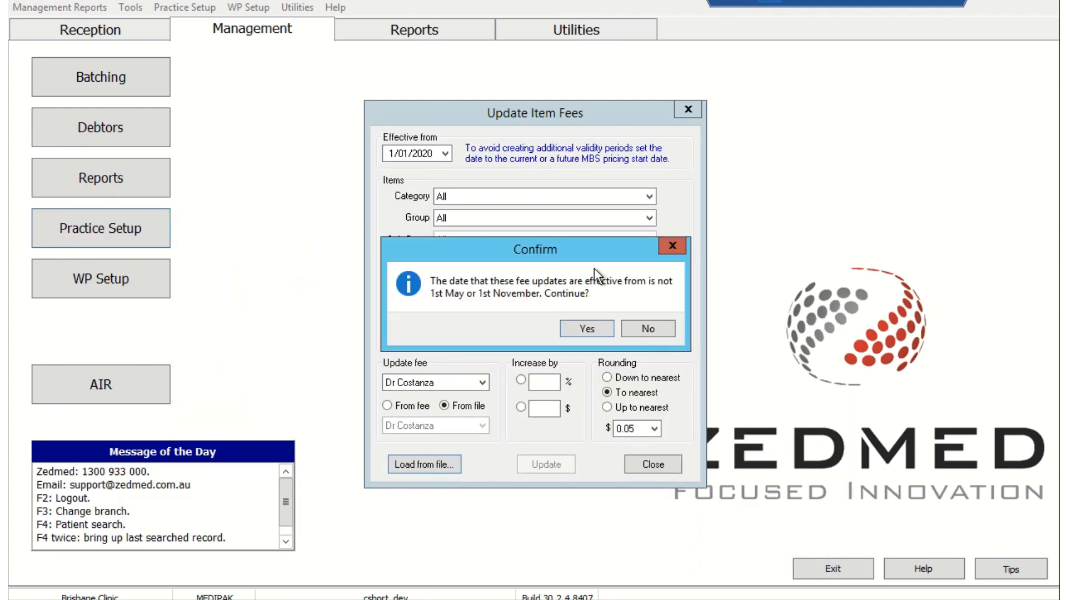
pyautogui.click(598, 333)
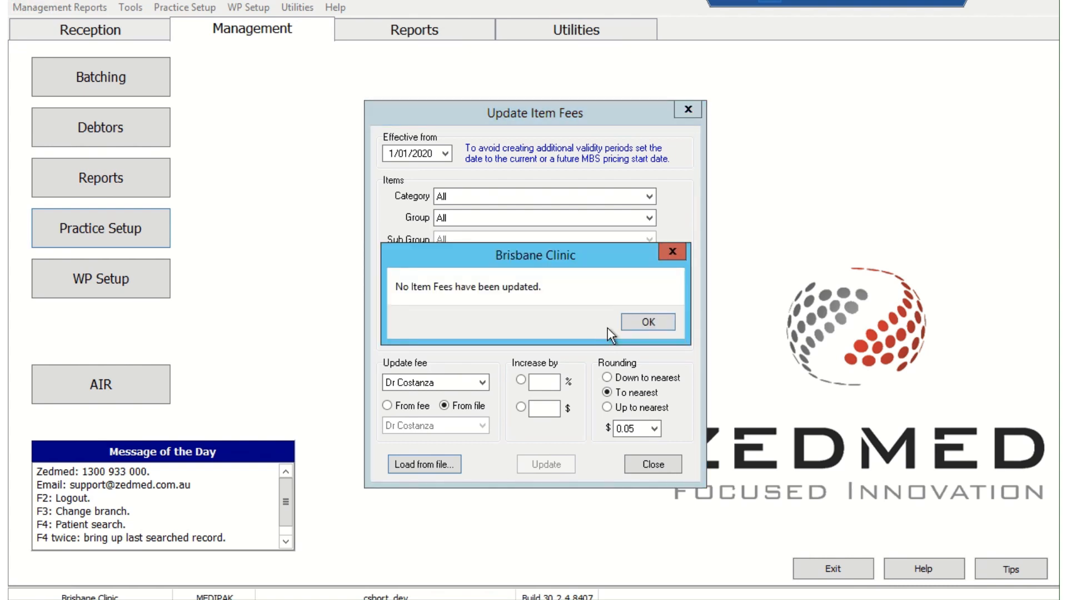
pyautogui.click(626, 324)
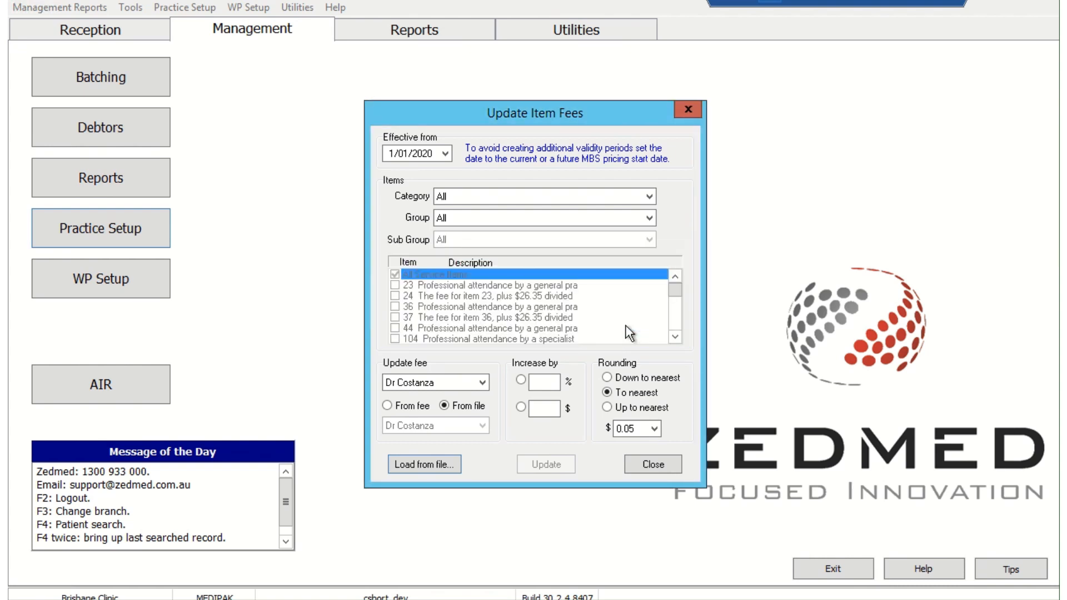